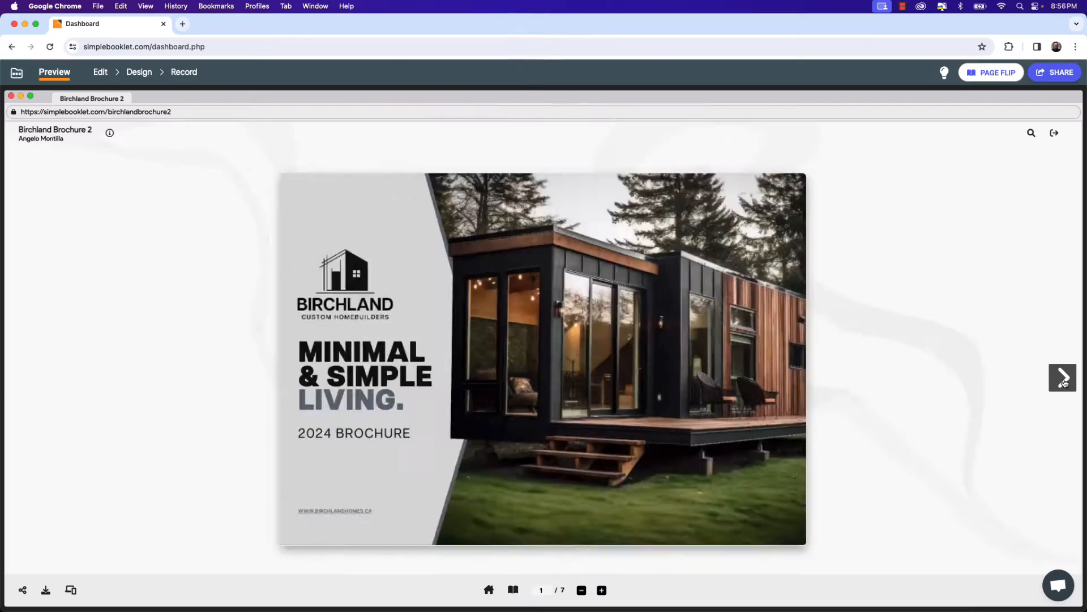
Flip forward through the pages of the brochure flipbook preview.
{"action": "left_click", "coordinate": [1064, 378]}
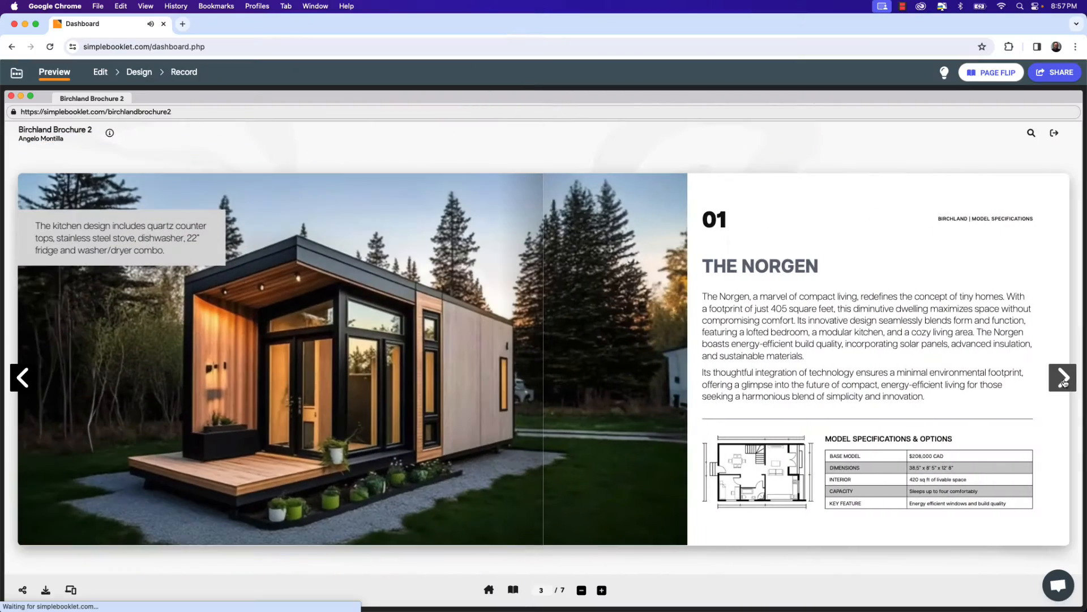
{"action": "left_click", "coordinate": [1063, 378]}
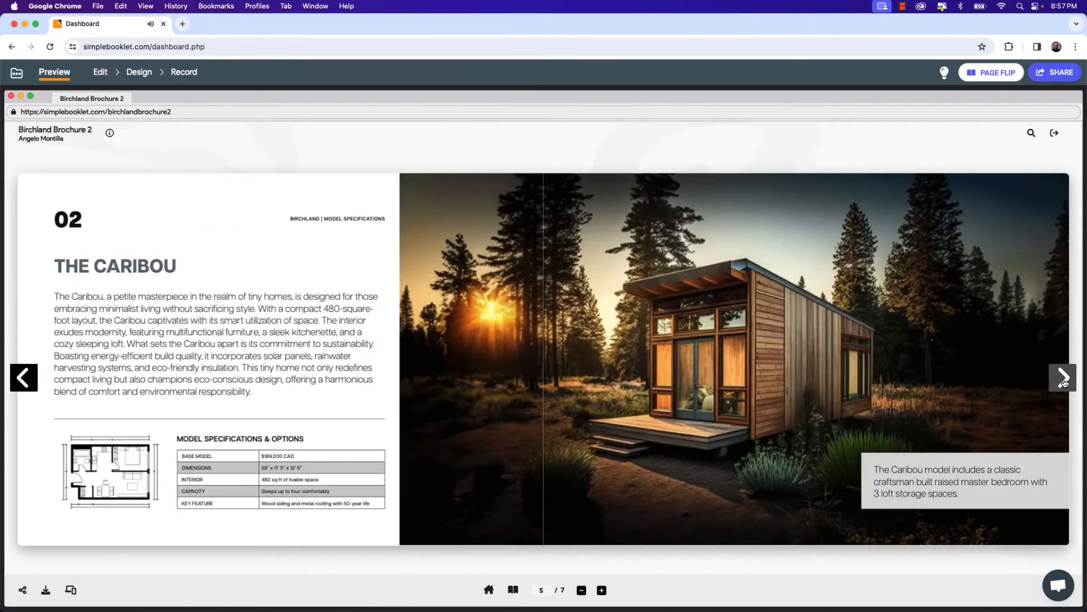
{"action": "left_click", "coordinate": [1063, 379]}
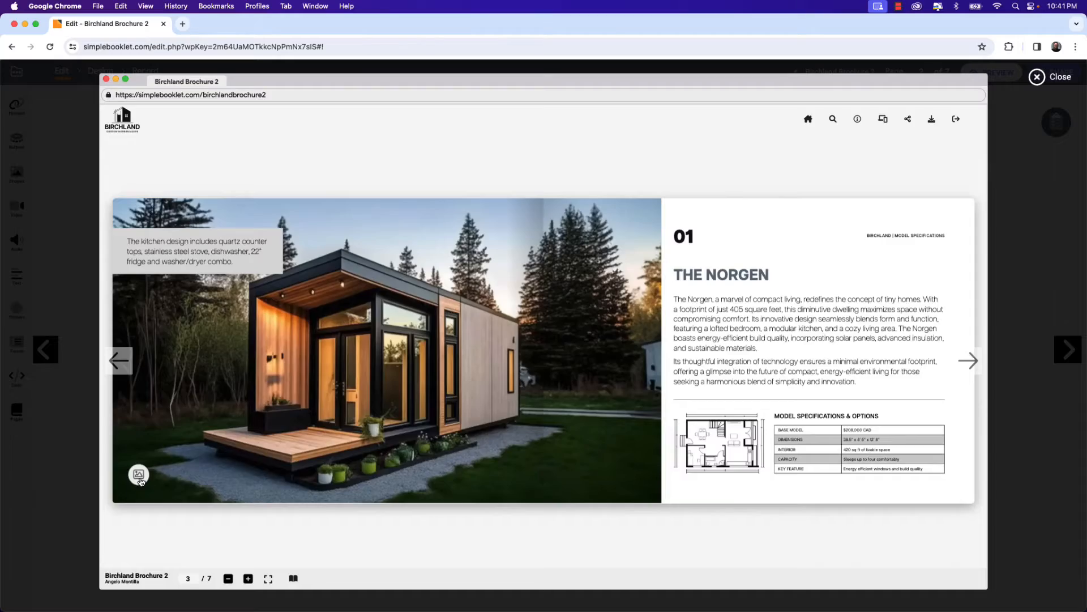
Open a gallery image in the flipbook, step to the next image, and open the flipbook's share options.
{"action": "left_click", "coordinate": [140, 477]}
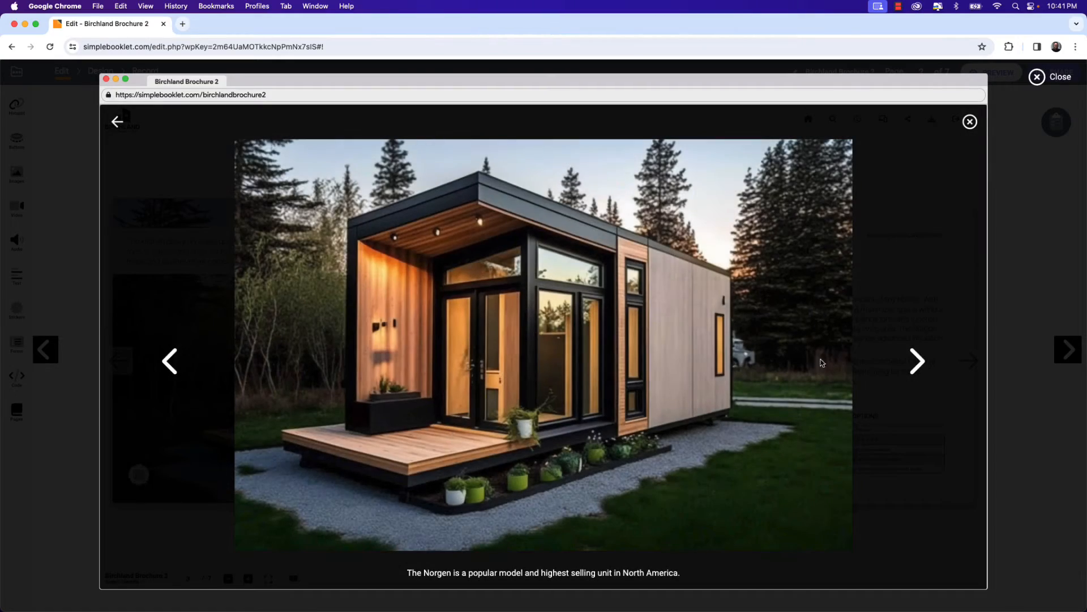
{"action": "left_click", "coordinate": [916, 360]}
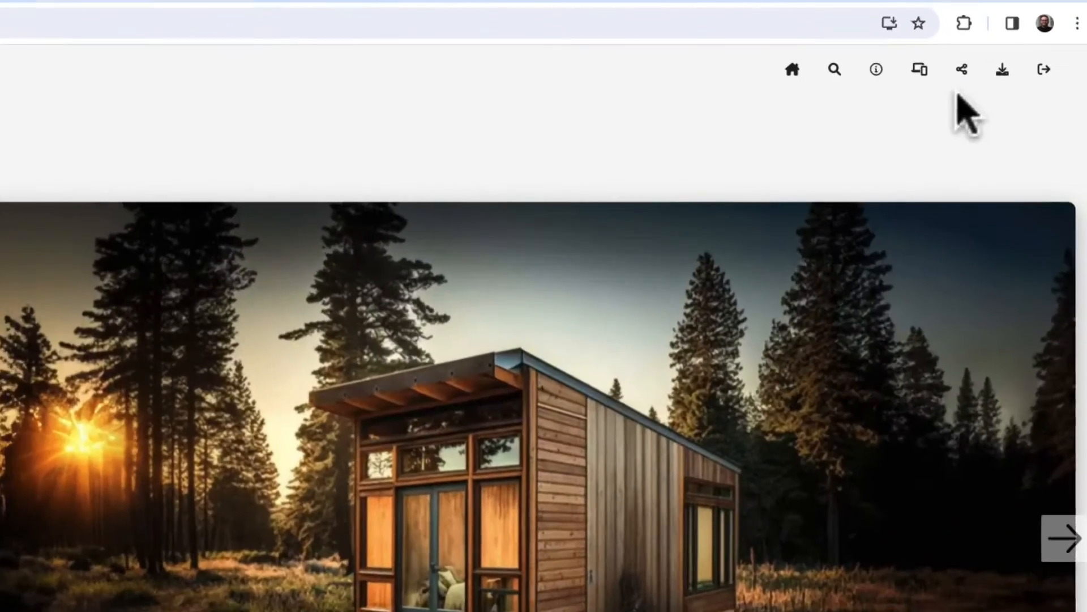
{"action": "left_click", "coordinate": [960, 69]}
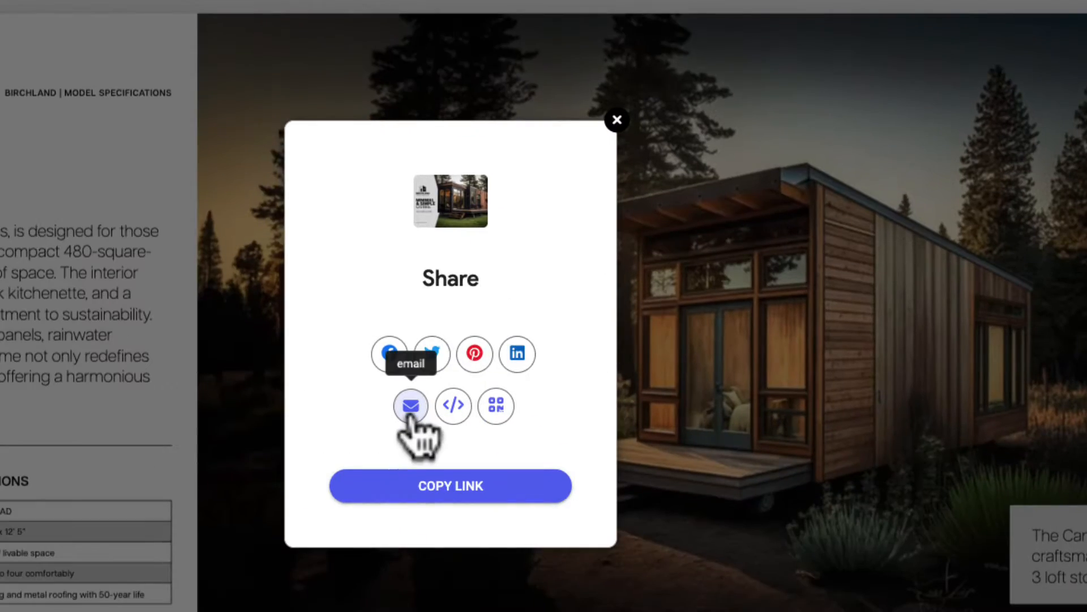
{"action": "left_click", "coordinate": [453, 405]}
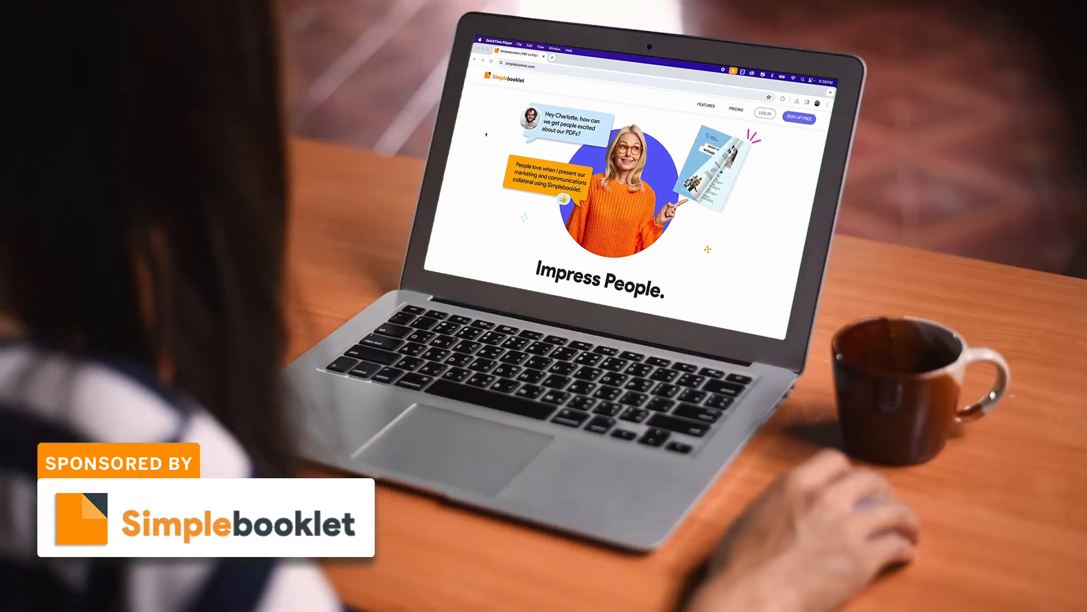
Browse the example booklets on the Simplebooklet homepage and flip through the annual report sample.
{"action": "scroll", "coordinate": [486, 135], "scroll_direction": "down", "scroll_amount": 4}
{"action": "scroll", "coordinate": [486, 134], "scroll_direction": "down", "scroll_amount": 5}
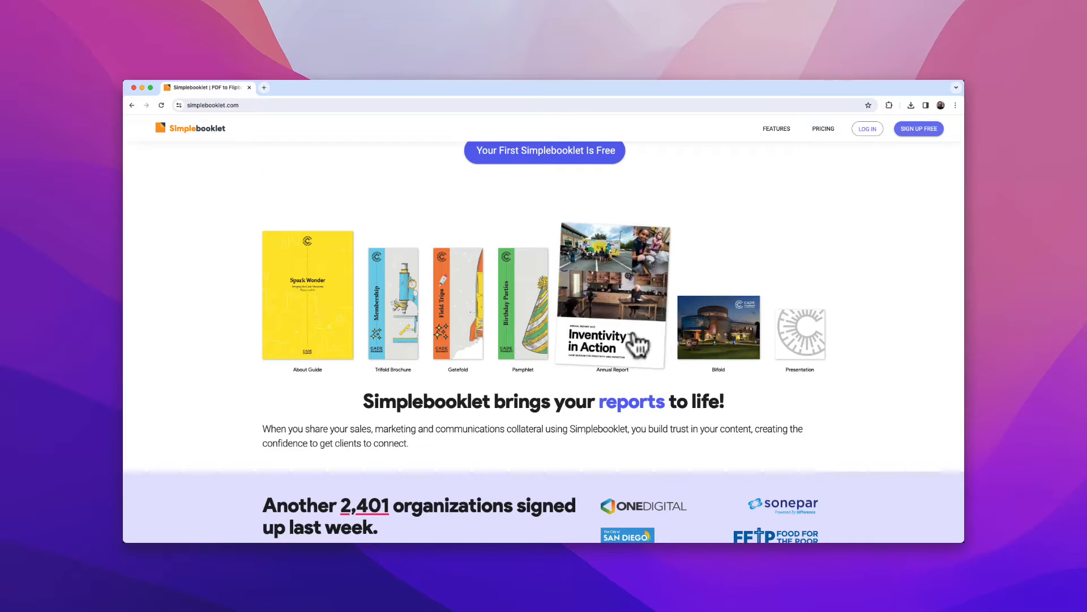
{"action": "left_click", "coordinate": [639, 344]}
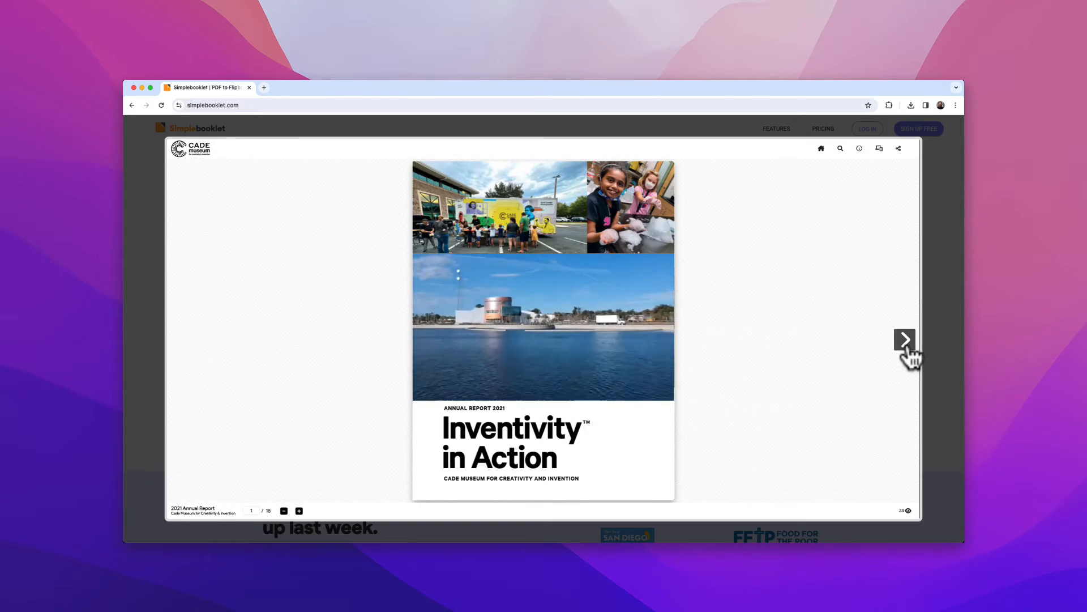
{"action": "left_click", "coordinate": [906, 351]}
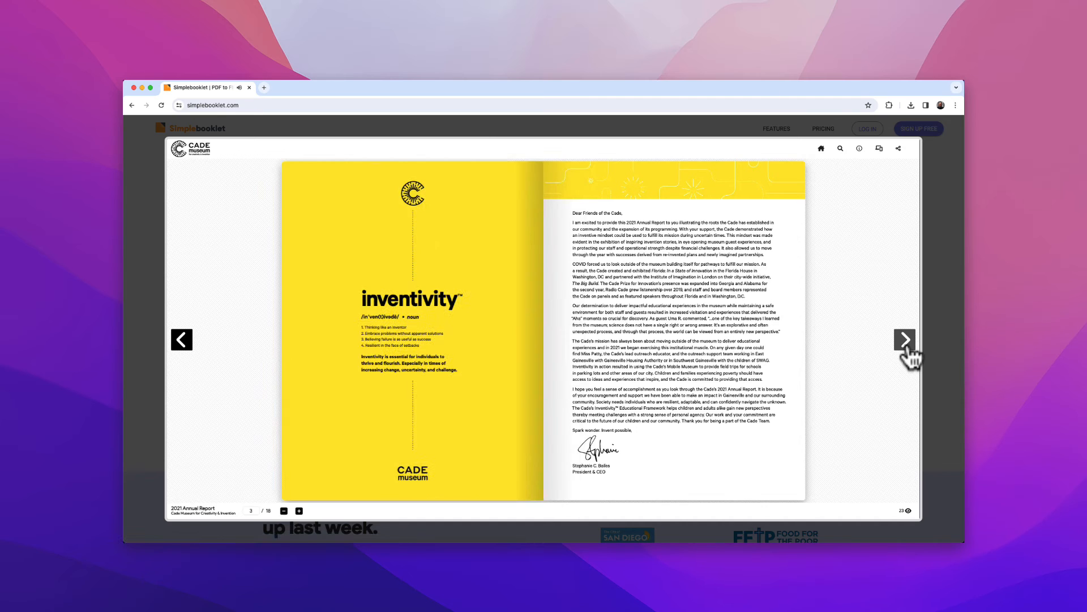
{"action": "left_click", "coordinate": [906, 351]}
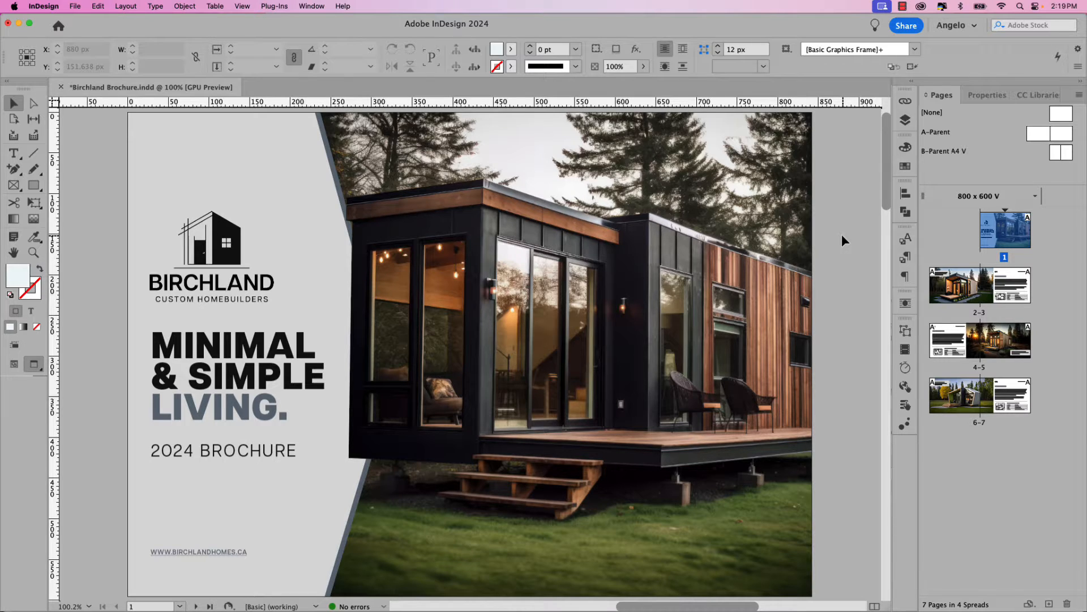
Export the InDesign document in Adobe PDF (Print) format as Birchland Brochure in the PDF folder.
{"action": "left_click", "coordinate": [76, 7]}
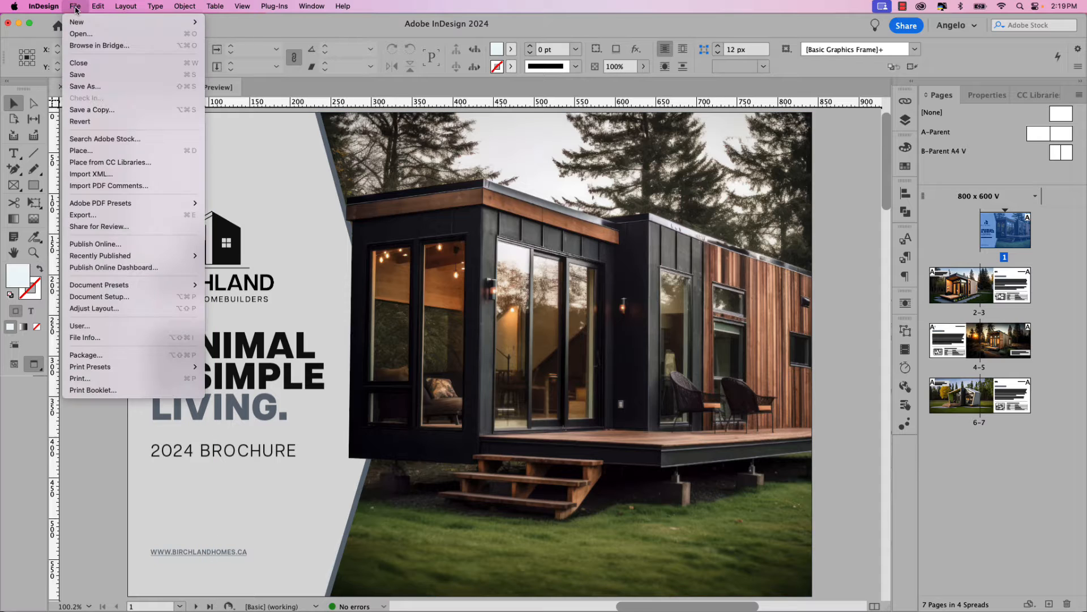
{"action": "left_click", "coordinate": [97, 215]}
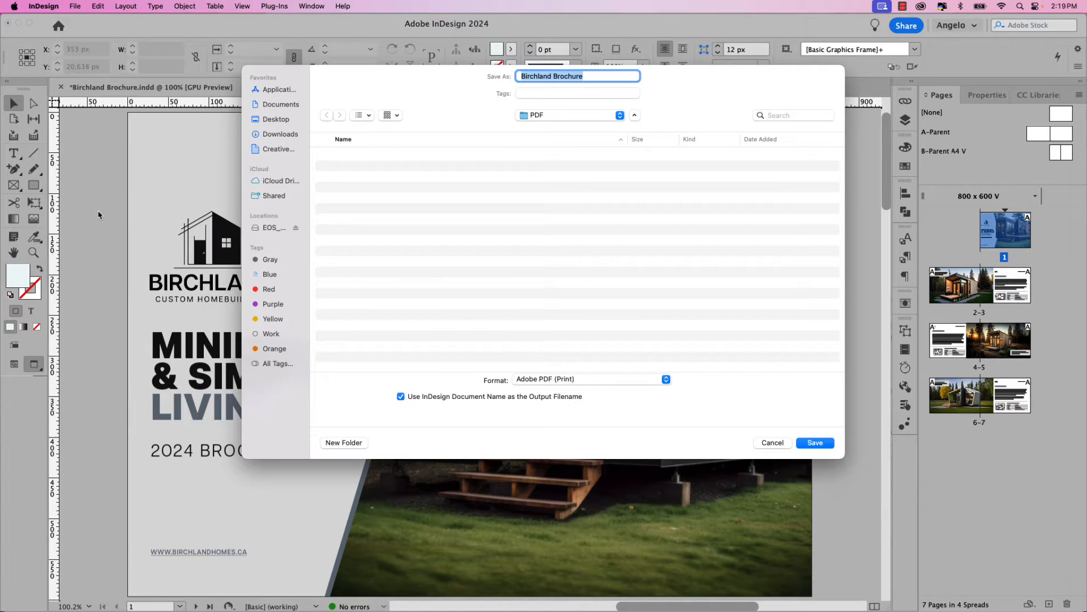
{"action": "left_click", "coordinate": [542, 381]}
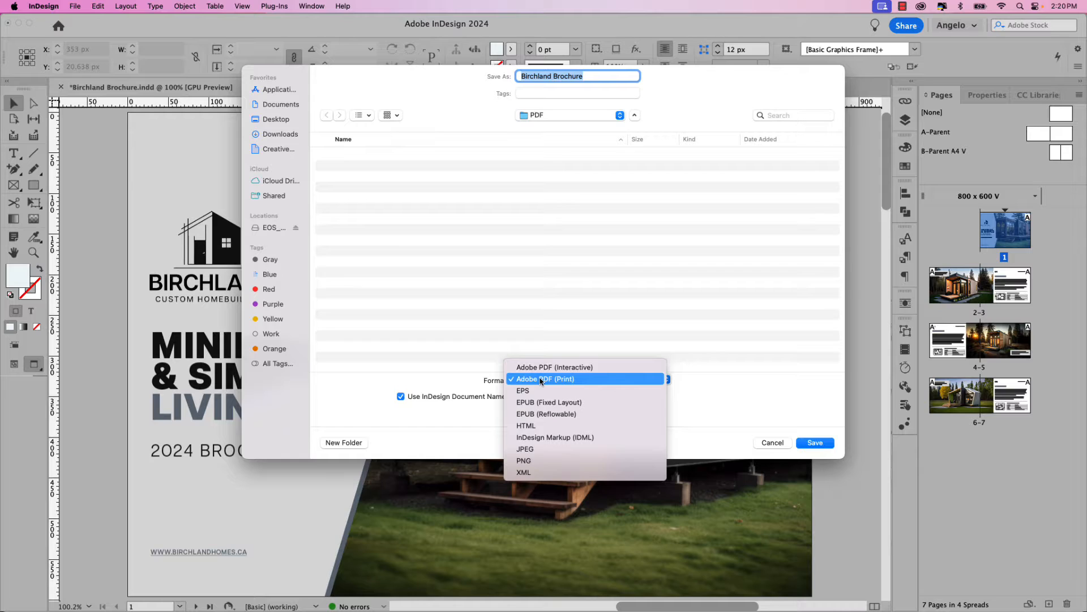
{"action": "left_click", "coordinate": [579, 383]}
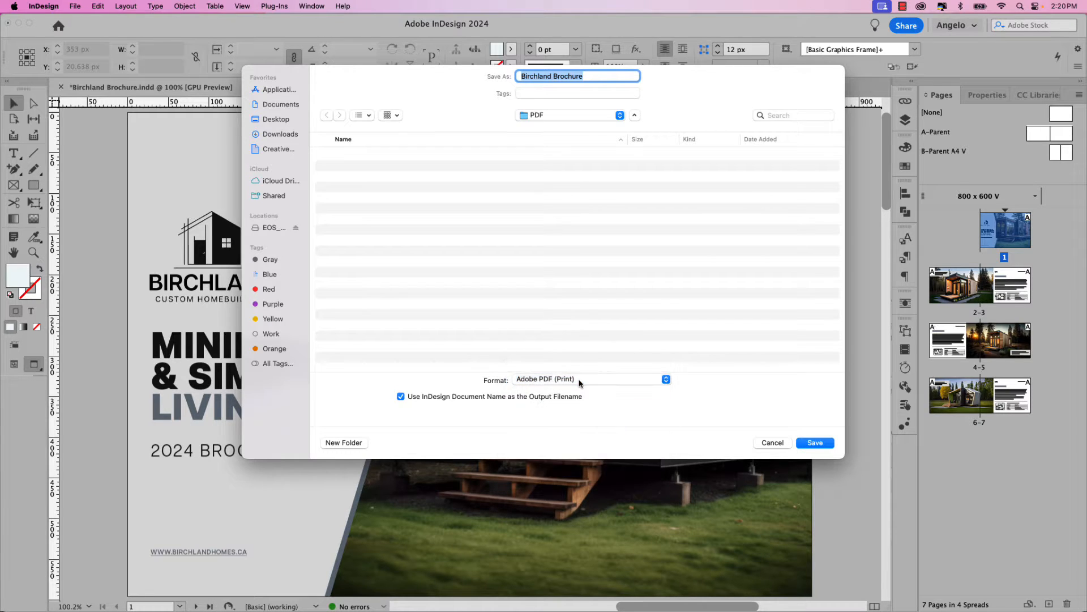
{"action": "left_click", "coordinate": [815, 442]}
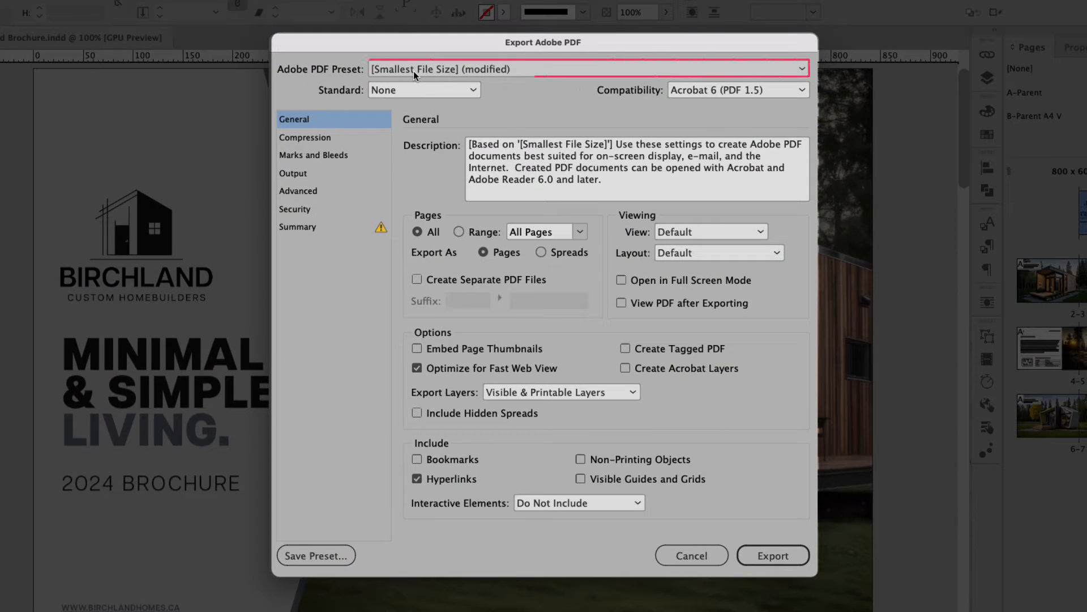
Export the PDF with the Smallest File Size preset, all pages, and hyperlinks included.
{"action": "left_click", "coordinate": [413, 70]}
{"action": "left_click", "coordinate": [414, 70]}
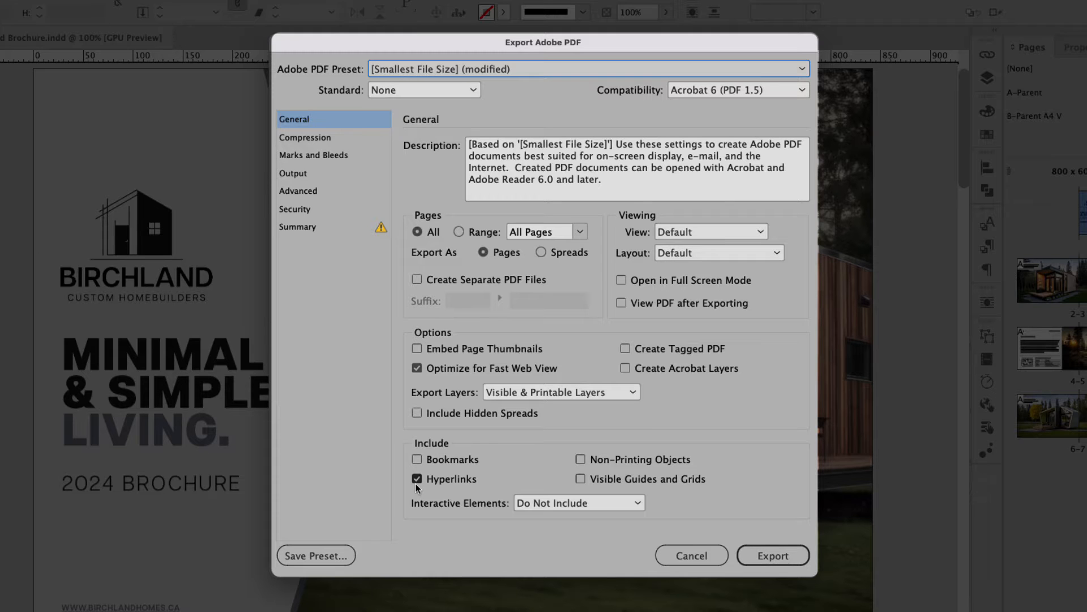
{"action": "left_click", "coordinate": [773, 555]}
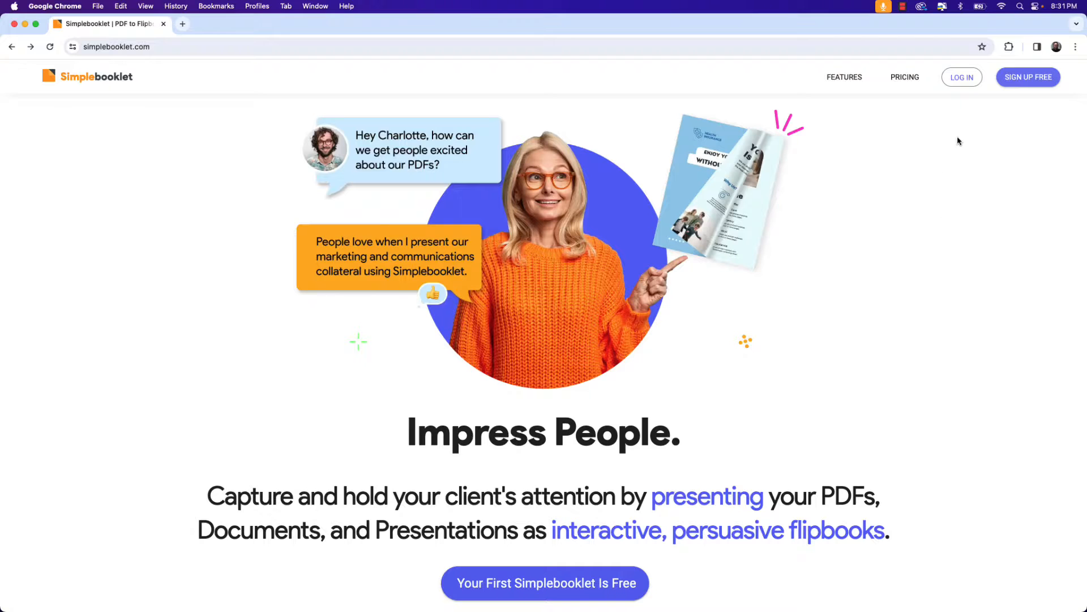
Log in to Simplebooklet by signing in with the Google account.
{"action": "left_click", "coordinate": [976, 84]}
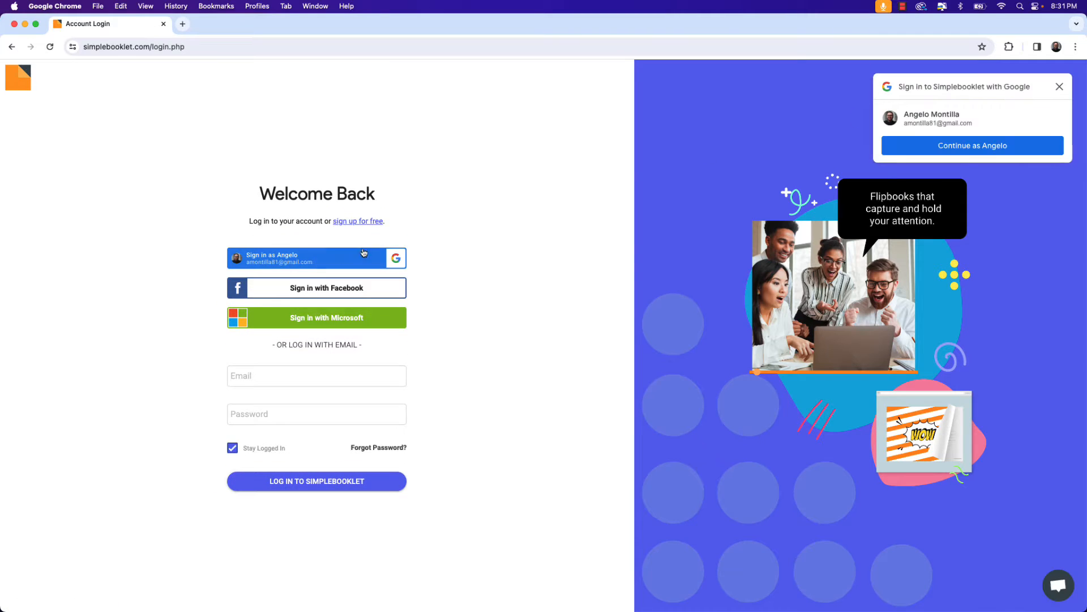
{"action": "left_click", "coordinate": [314, 264]}
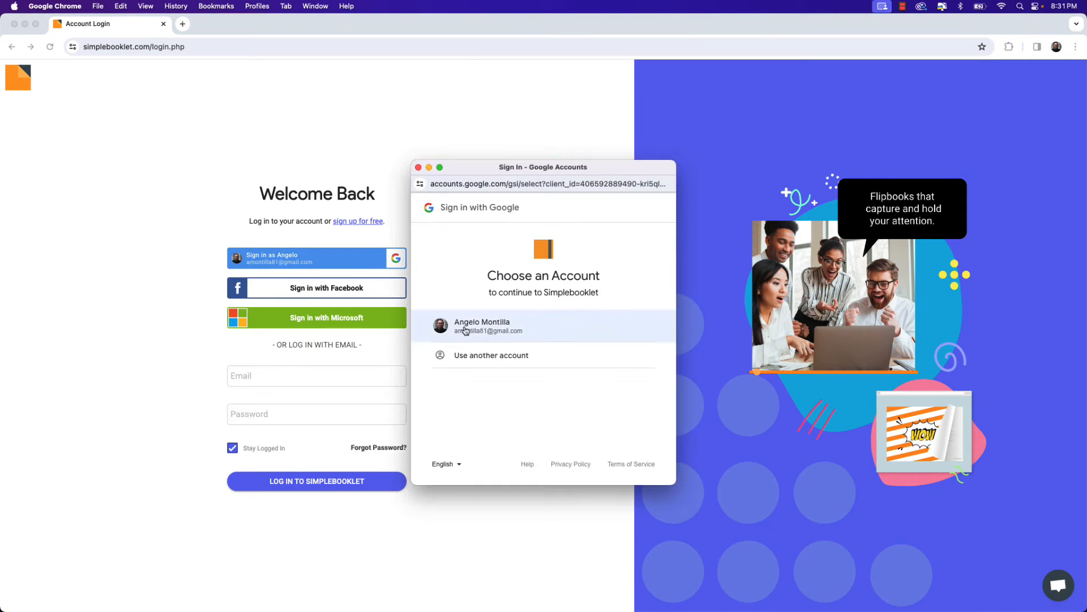
{"action": "left_click", "coordinate": [466, 330]}
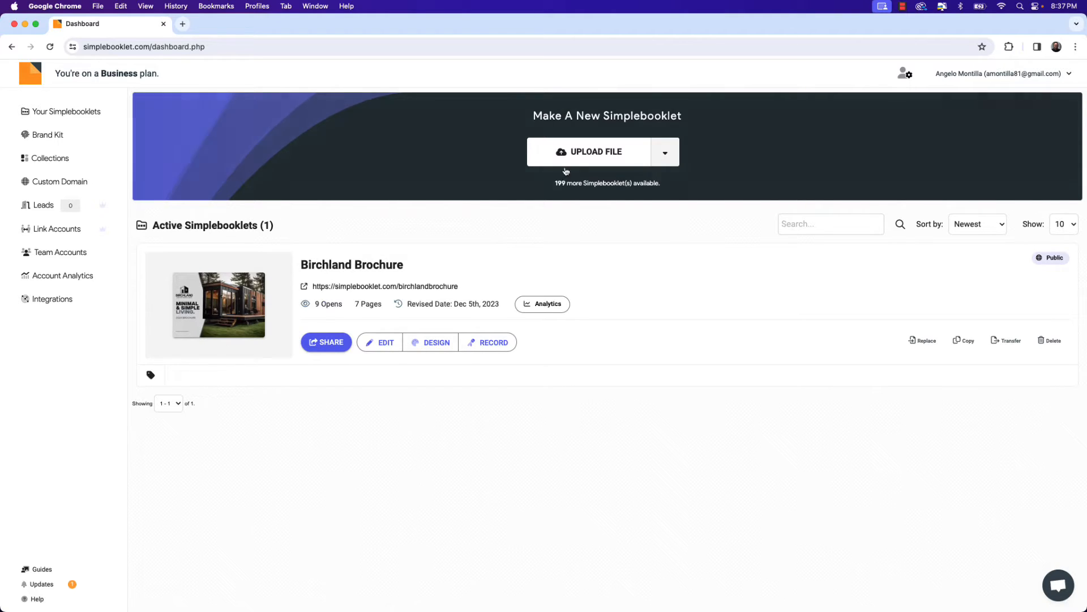
Upload Birchland Brochure.pdf from the computer's PDF folder as a new Simplebooklet.
{"action": "left_click", "coordinate": [594, 165]}
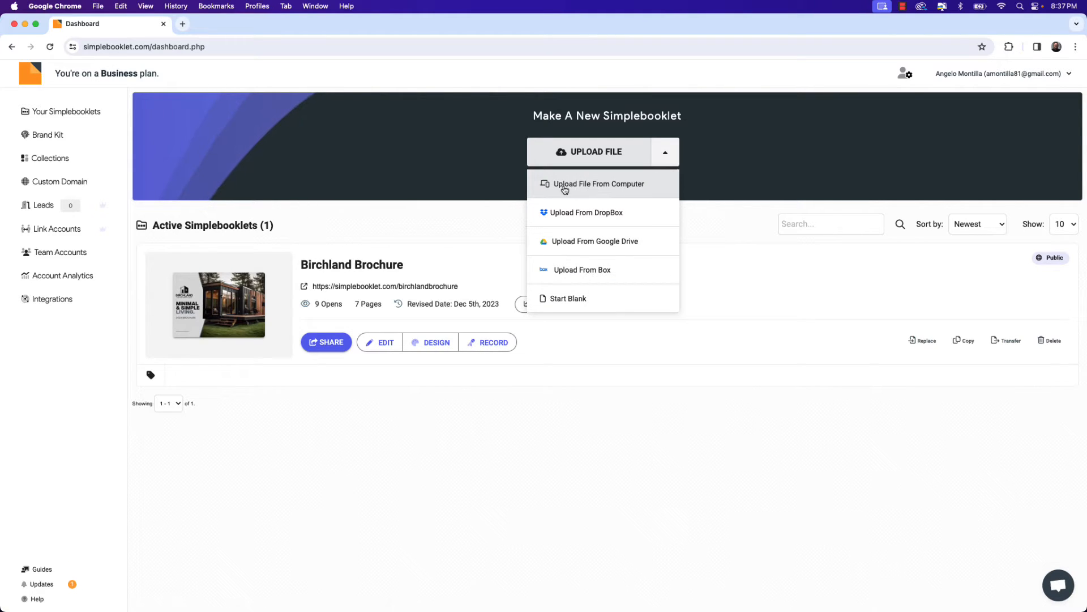
{"action": "left_click", "coordinate": [601, 187]}
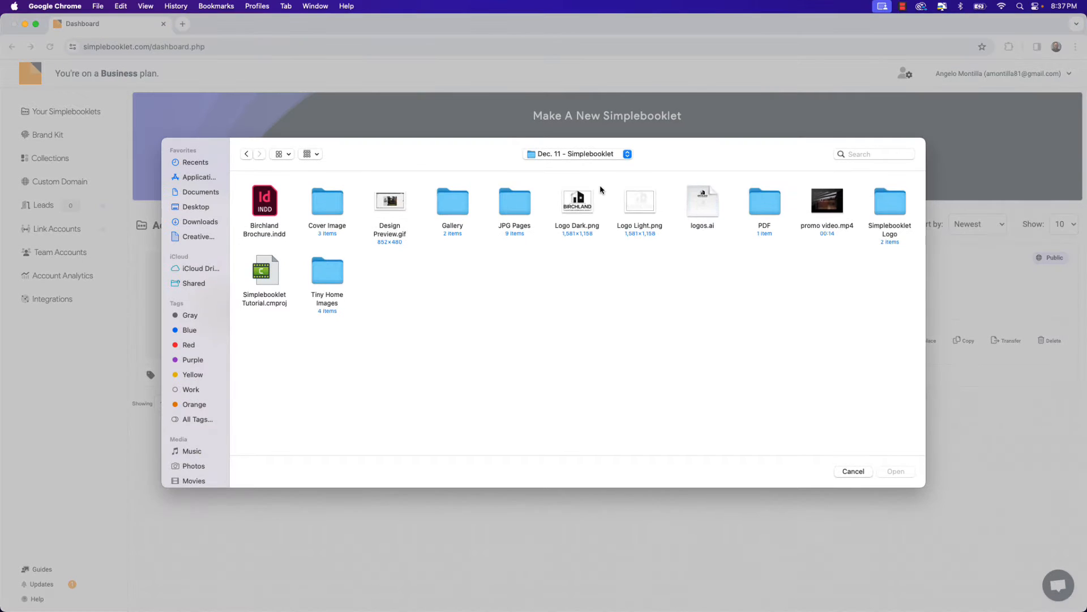
{"action": "double_click", "coordinate": [754, 201]}
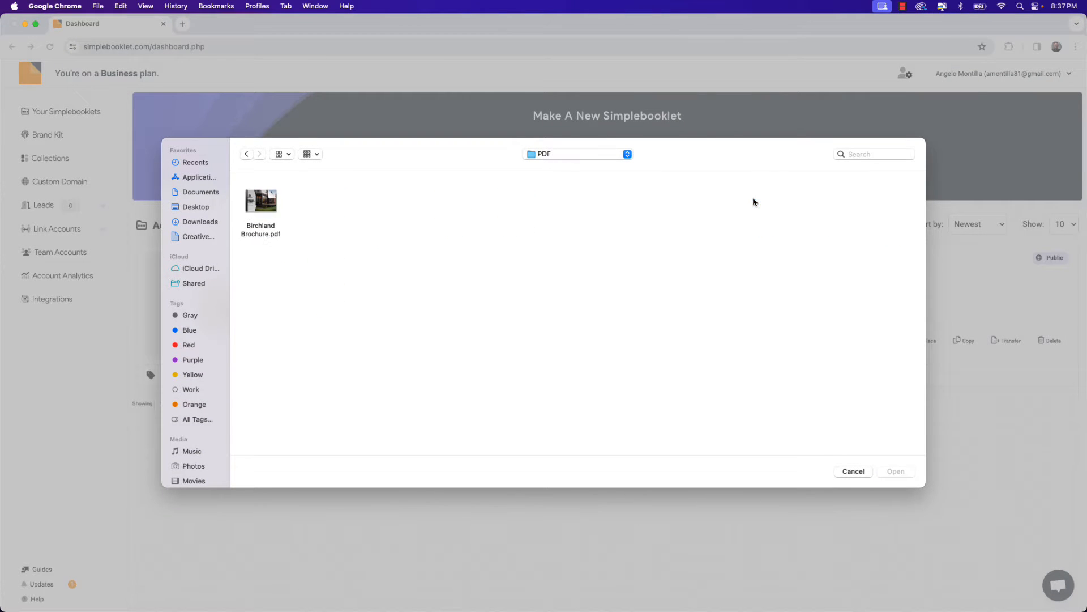
{"action": "left_click", "coordinate": [262, 205]}
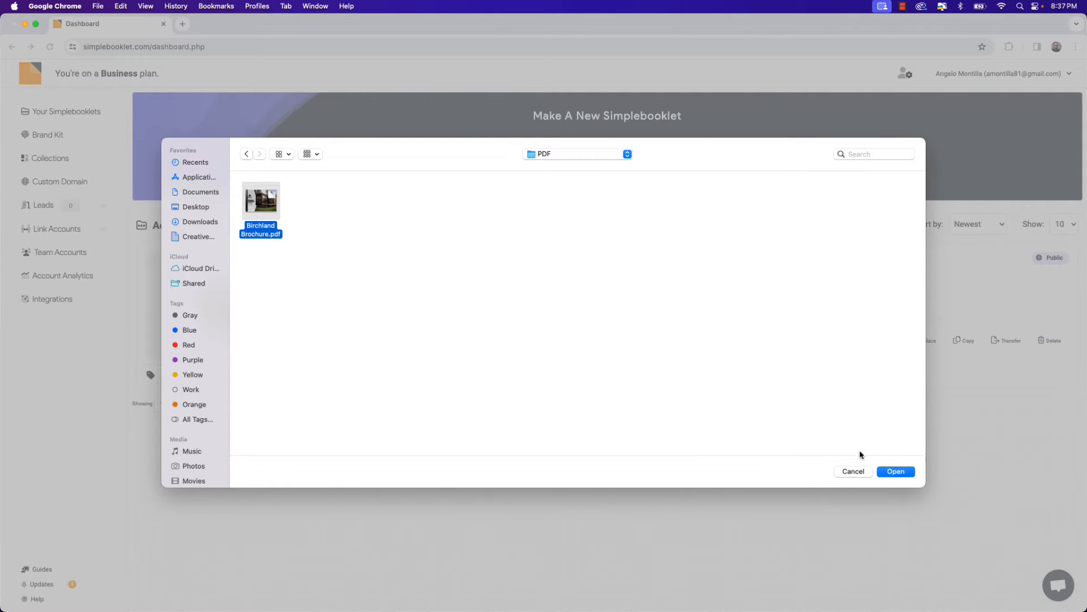
{"action": "left_click", "coordinate": [893, 474]}
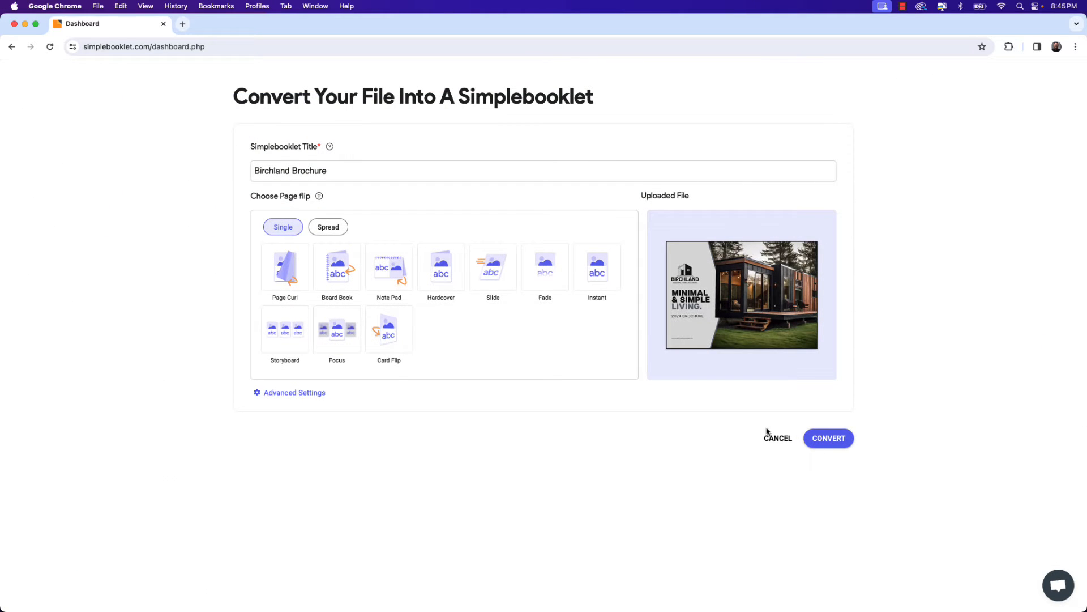
Set the Simplebooklet title to Birchland Brochure 2.
{"action": "left_click_drag", "start_coordinate": [334, 171], "coordinate": [248, 172]}
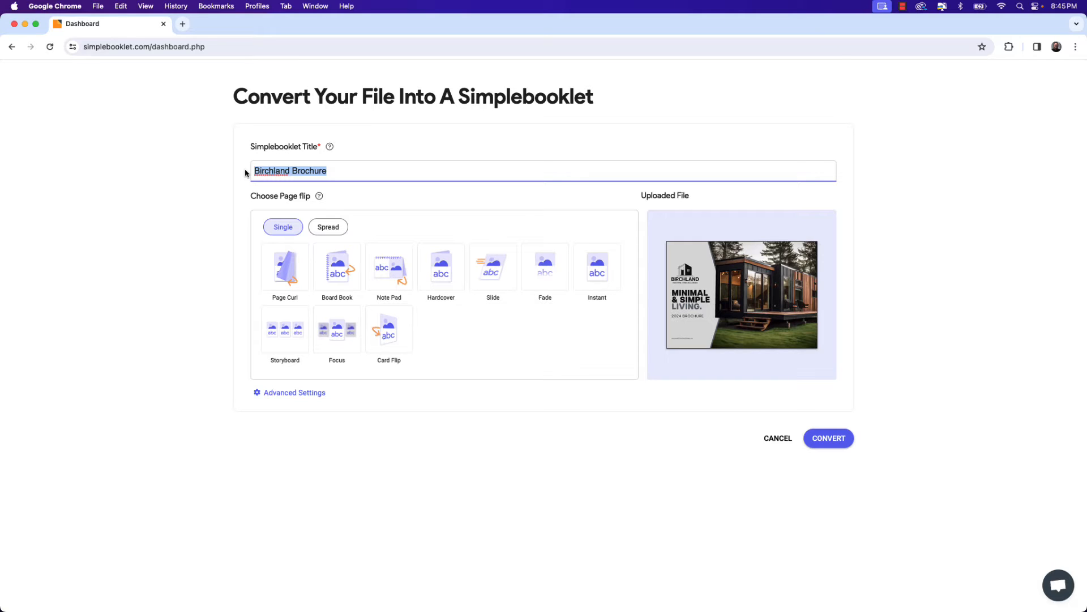
{"action": "left_click", "coordinate": [336, 172]}
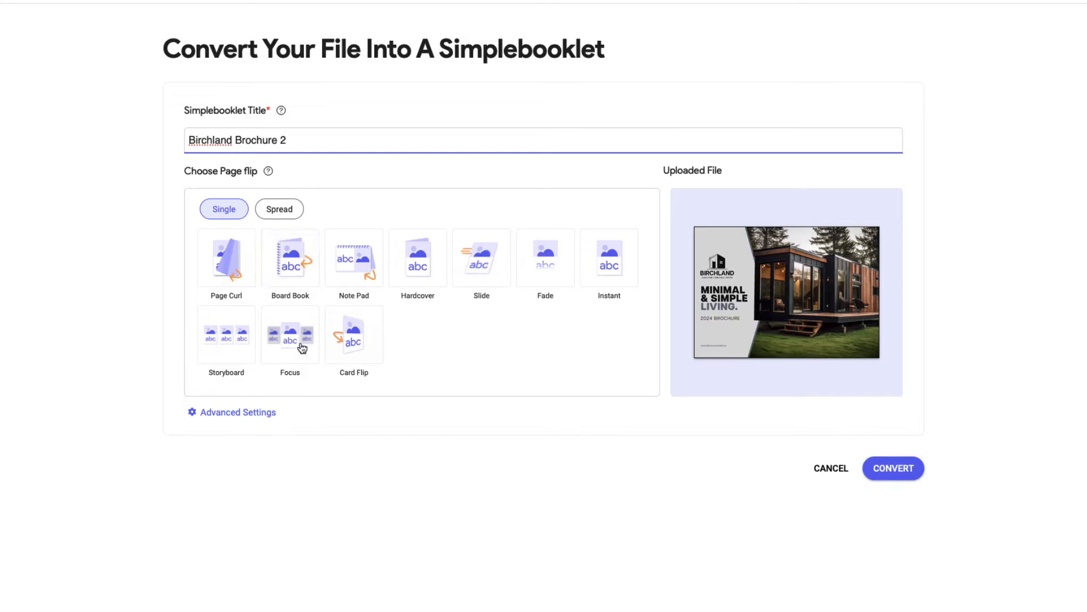
Choose the Spread Hard Cover page flip and convert the file into a flipbook.
{"action": "left_click", "coordinate": [277, 338]}
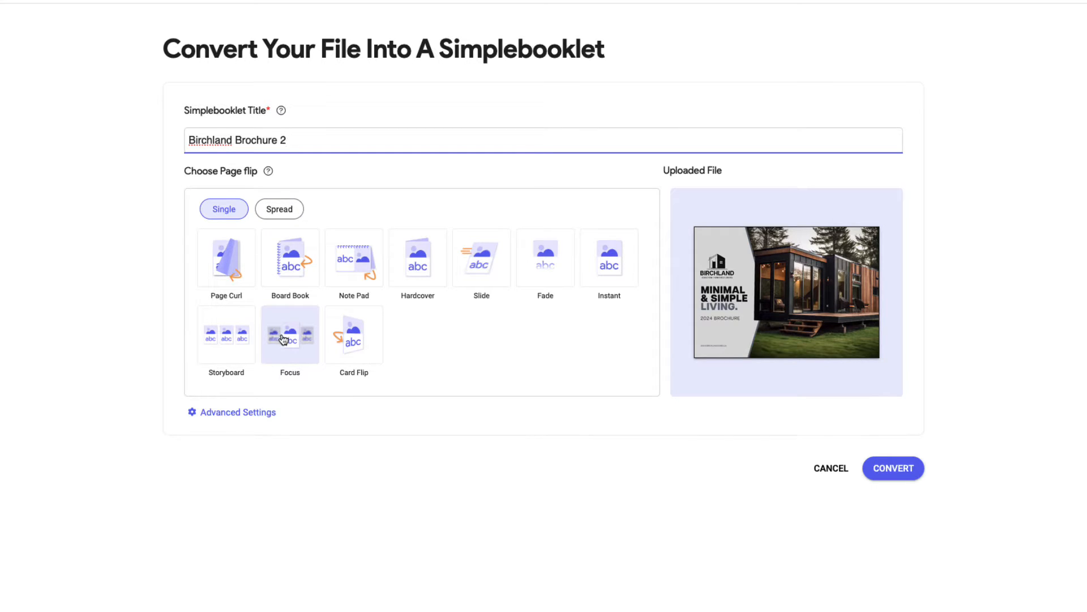
{"action": "left_click", "coordinate": [288, 215]}
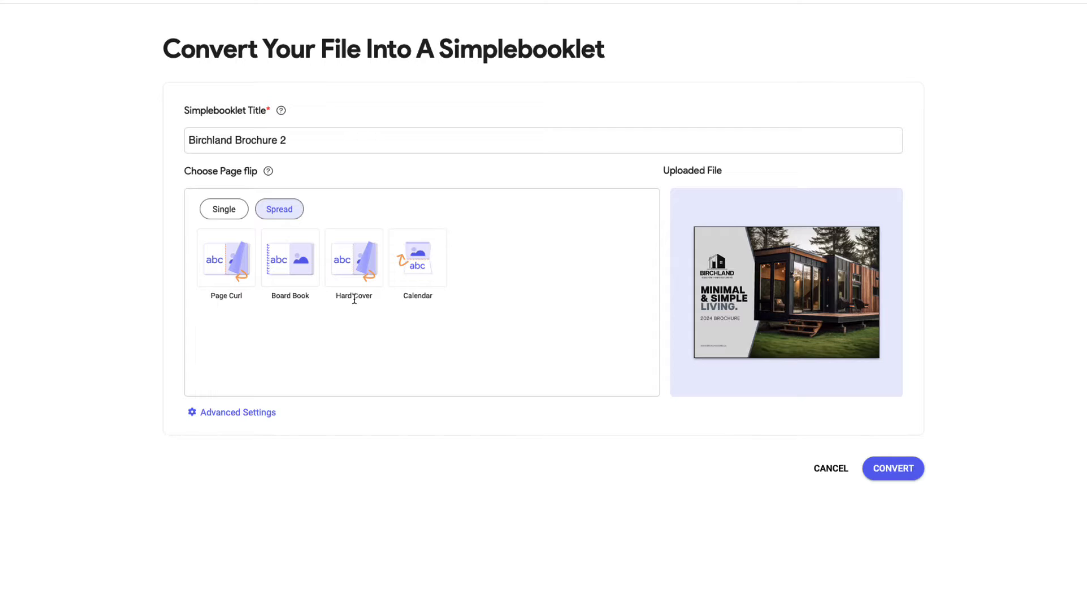
{"action": "left_click", "coordinate": [350, 273]}
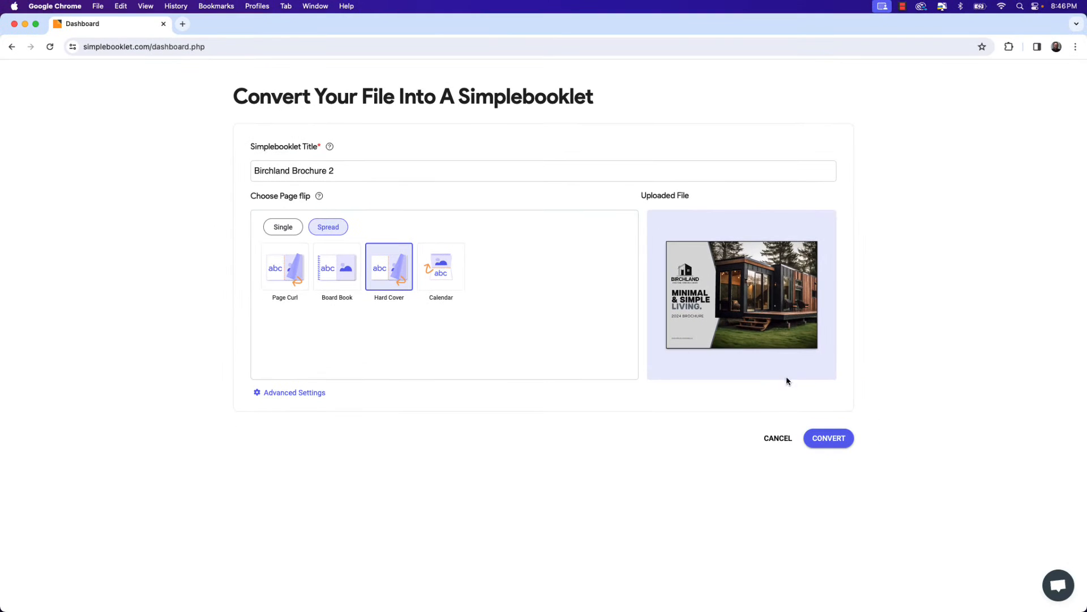
{"action": "left_click", "coordinate": [841, 442]}
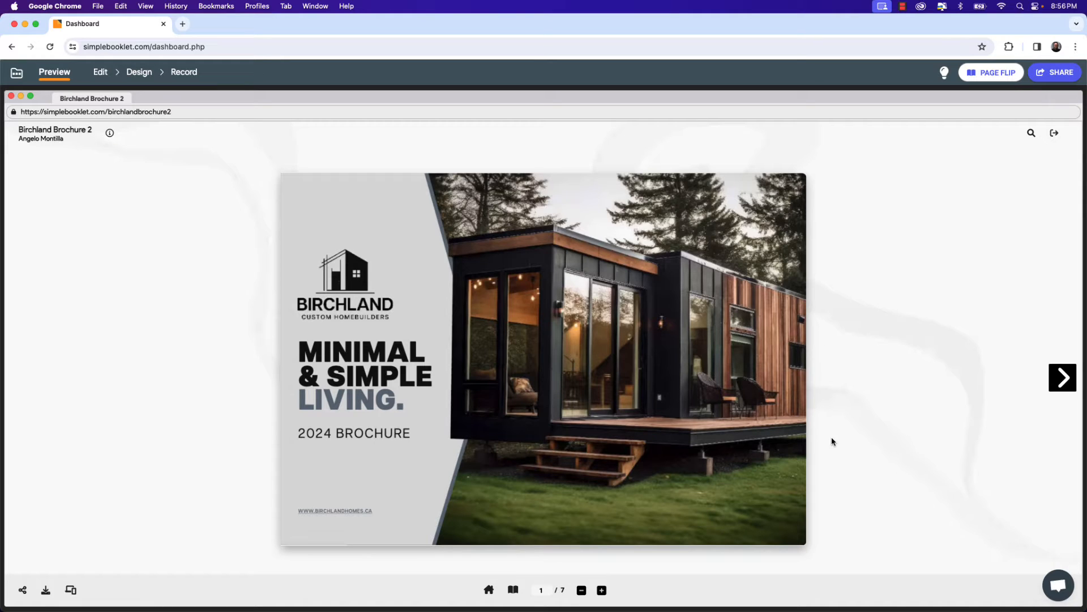
Flip through the converted flipbook's spreads in the preview.
{"action": "left_click", "coordinate": [1063, 383]}
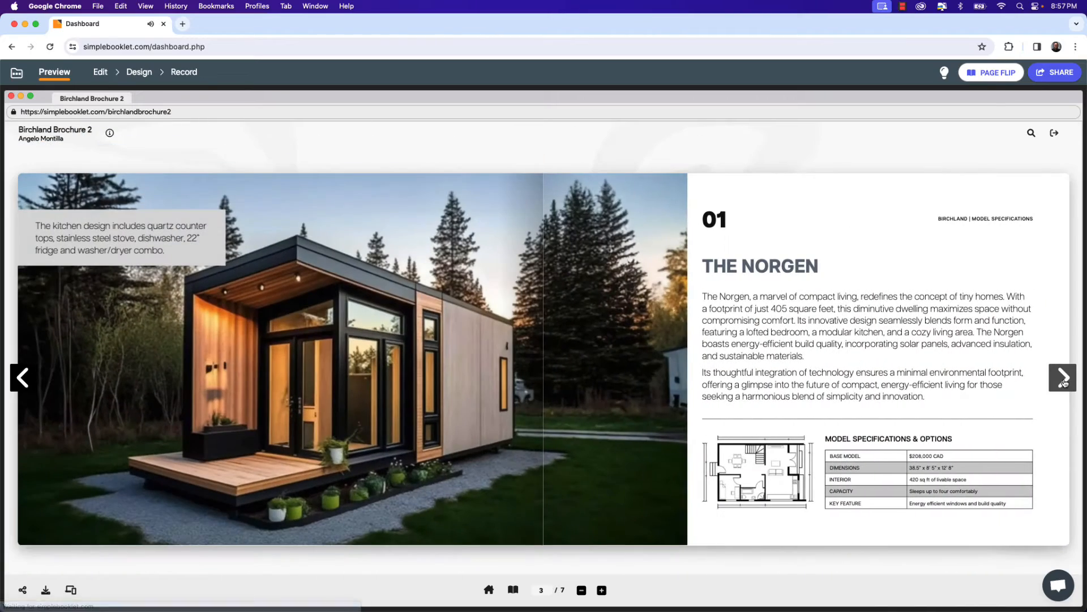
{"action": "left_click", "coordinate": [1063, 382]}
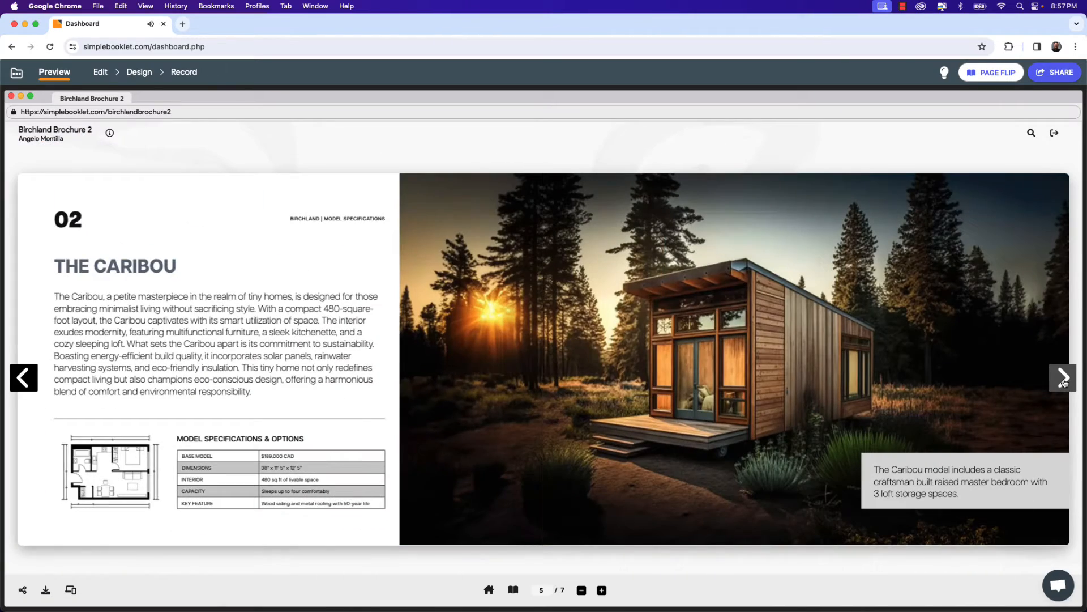
{"action": "left_click", "coordinate": [1064, 383]}
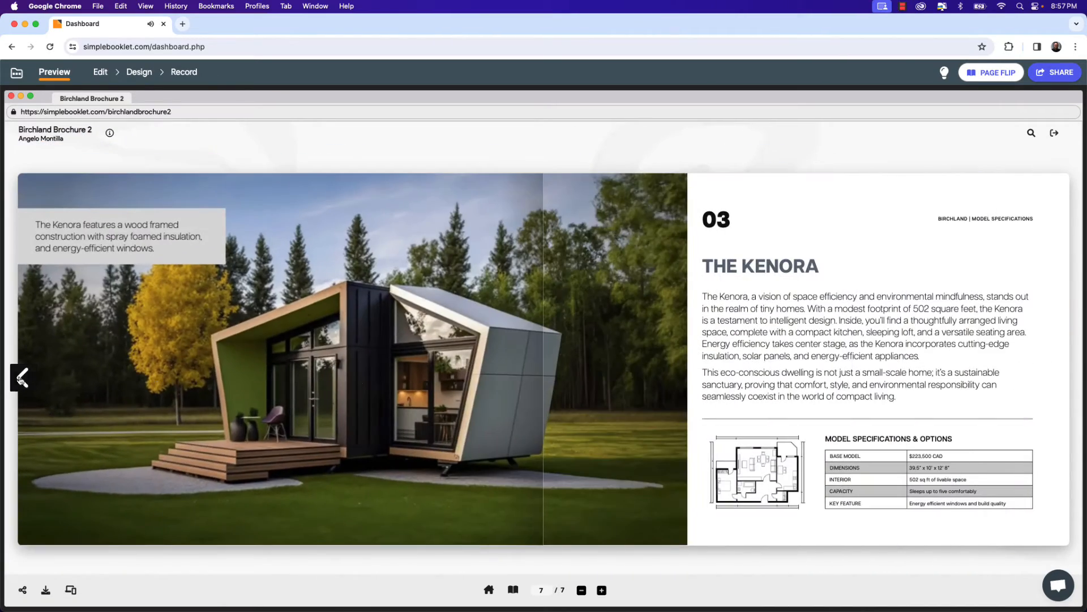
Flip back through the flipbook's spreads to the cover in the preview.
{"action": "left_click", "coordinate": [13, 378]}
{"action": "left_click", "coordinate": [23, 380]}
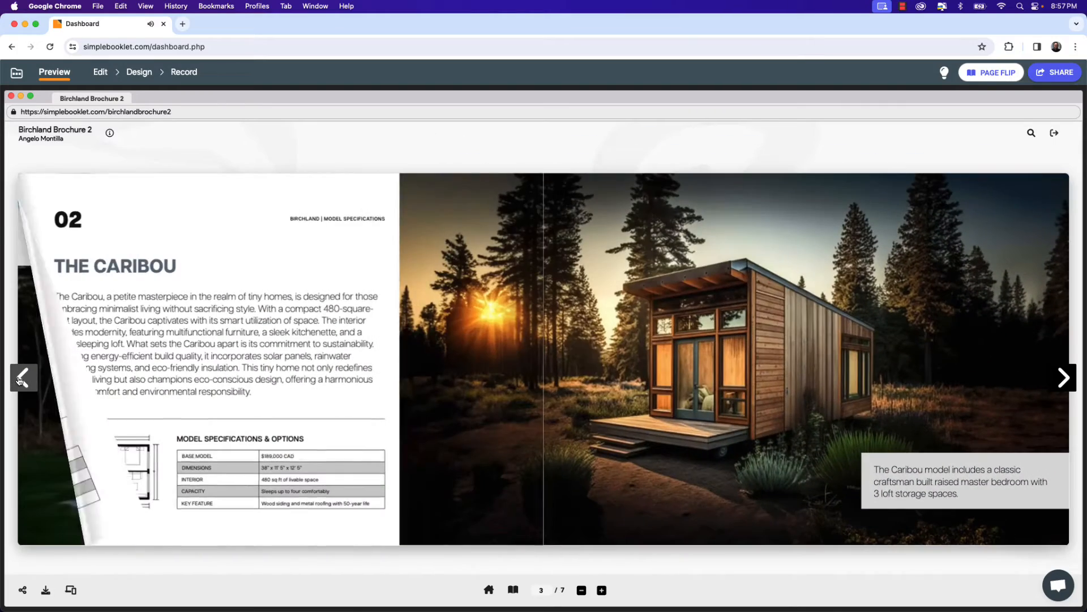
{"action": "left_click", "coordinate": [23, 380]}
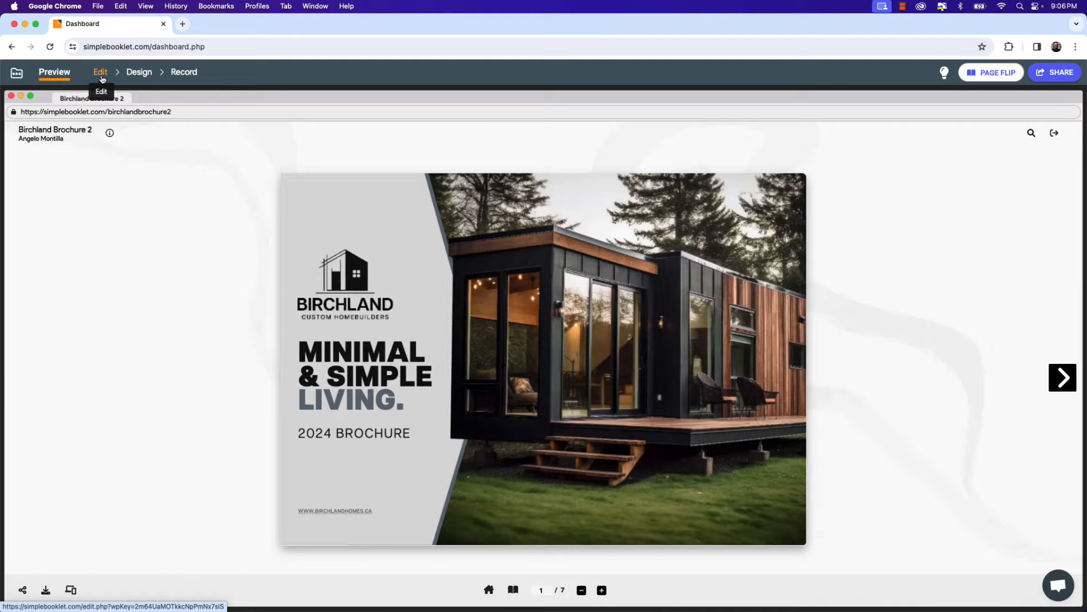
Open the design page flip transition settings and browse the Spread and Single transition styles.
{"action": "left_click", "coordinate": [144, 80]}
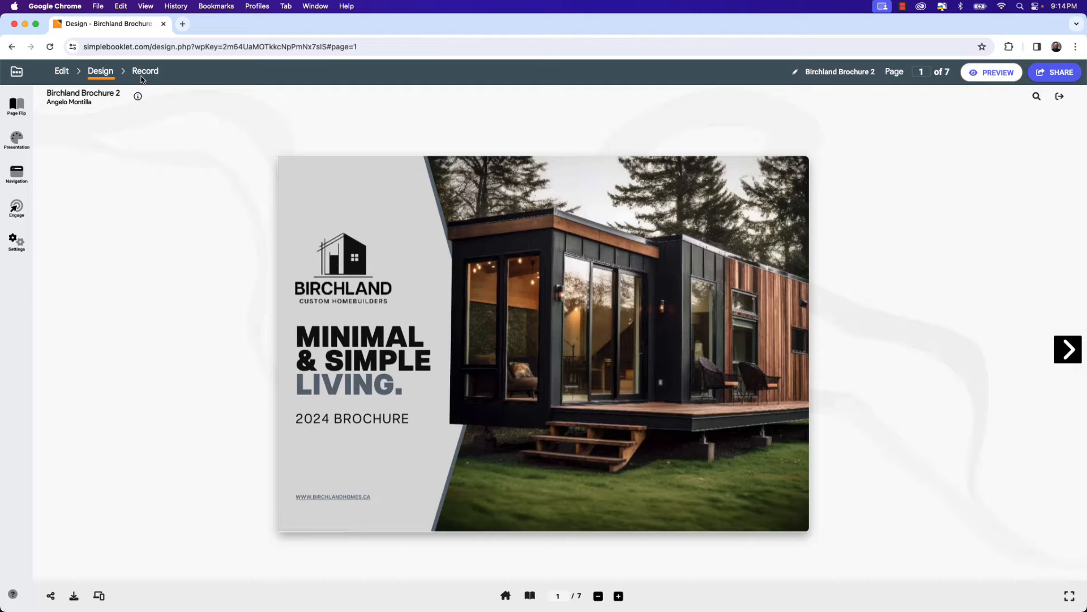
{"action": "left_click", "coordinate": [18, 107]}
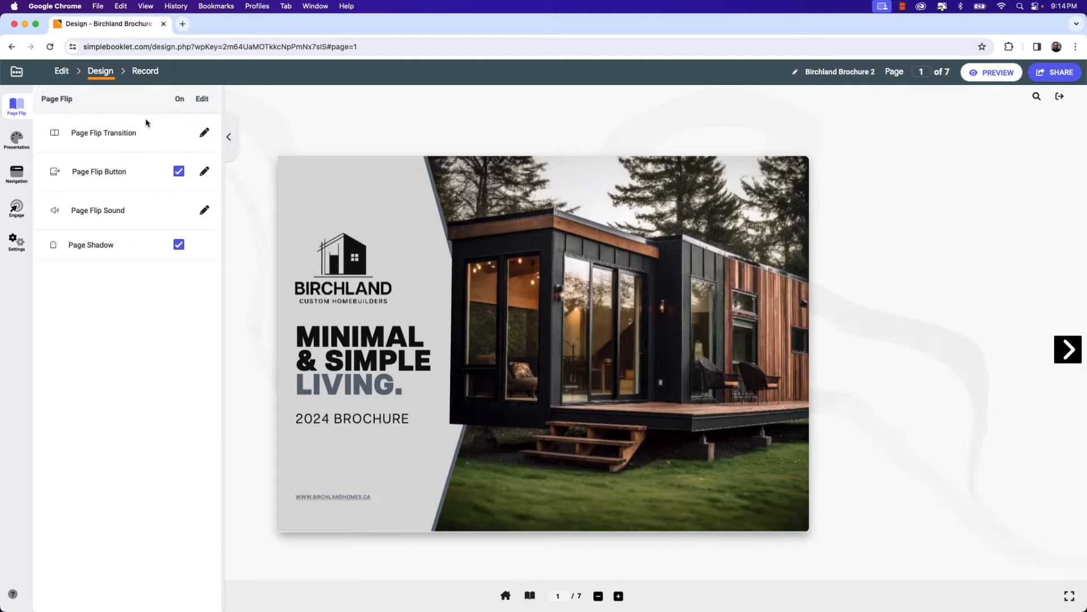
{"action": "left_click", "coordinate": [203, 135]}
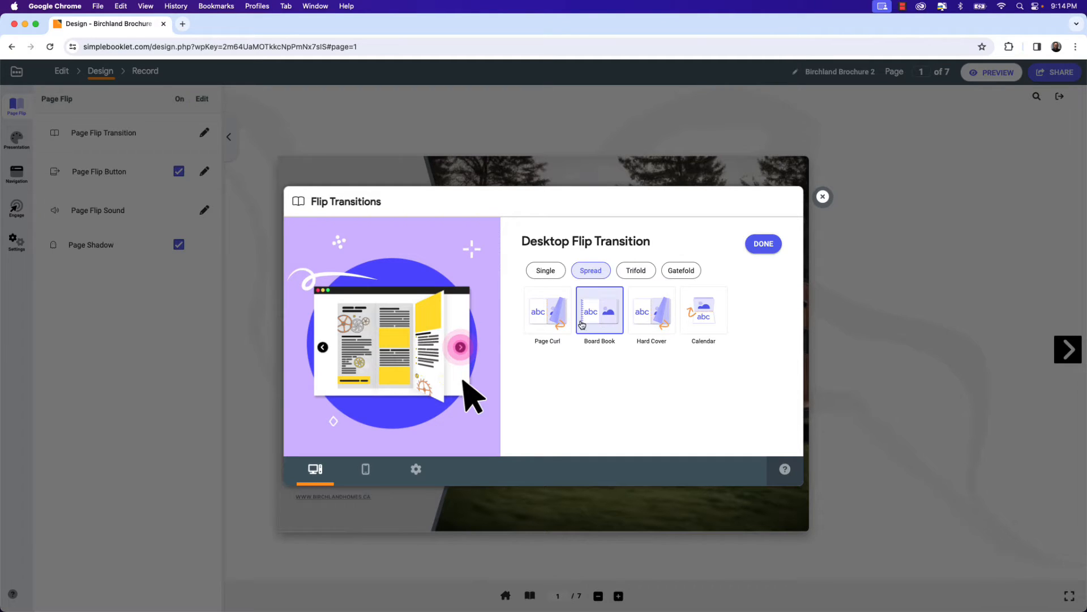
{"action": "left_click", "coordinate": [548, 311]}
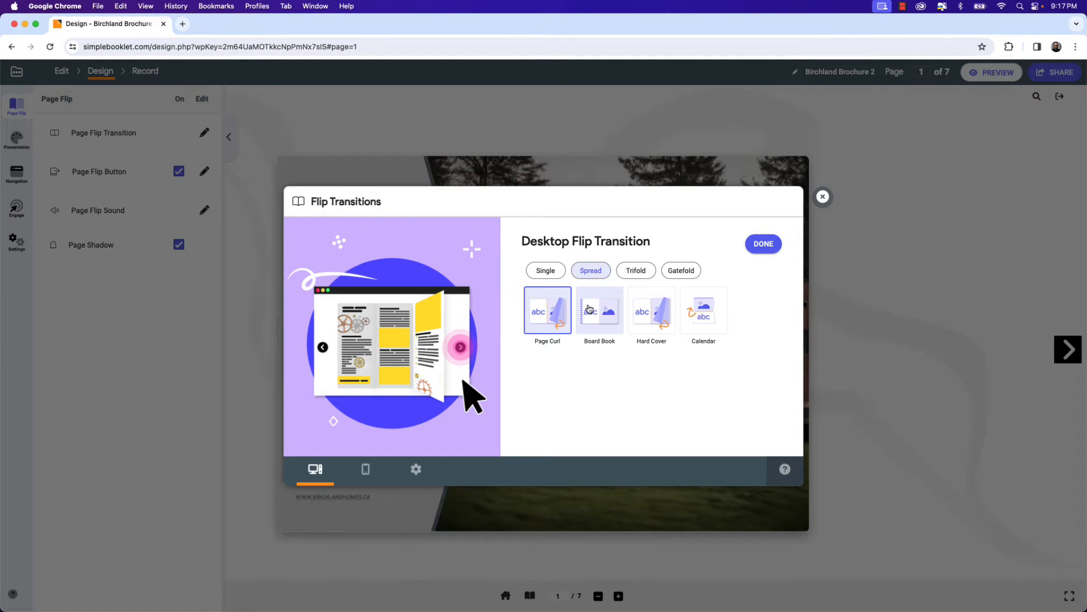
{"action": "left_click", "coordinate": [546, 270]}
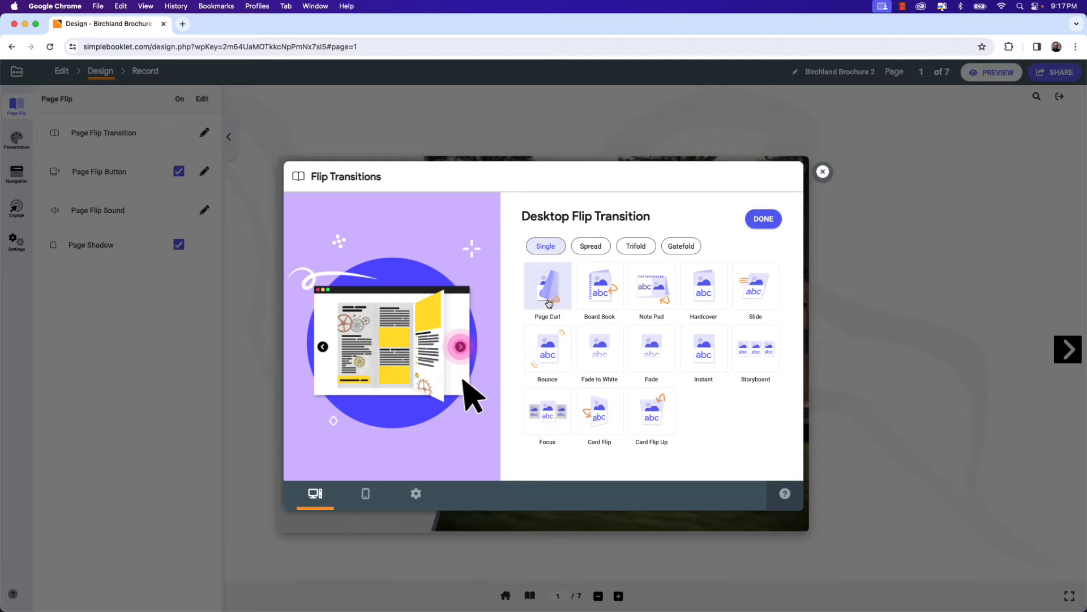
{"action": "left_click", "coordinate": [546, 428]}
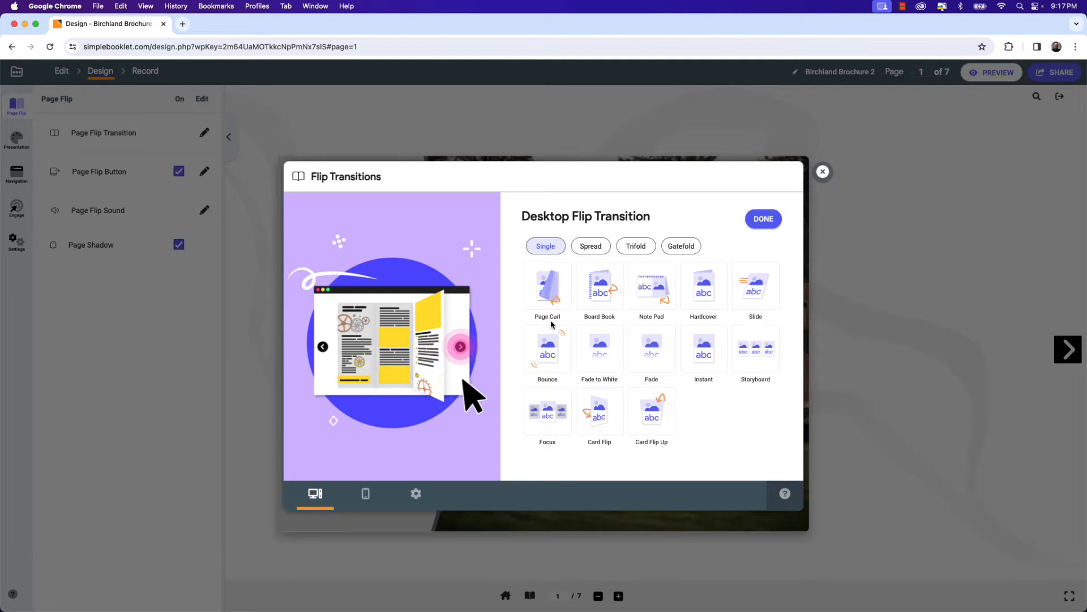
{"action": "left_click", "coordinate": [583, 250]}
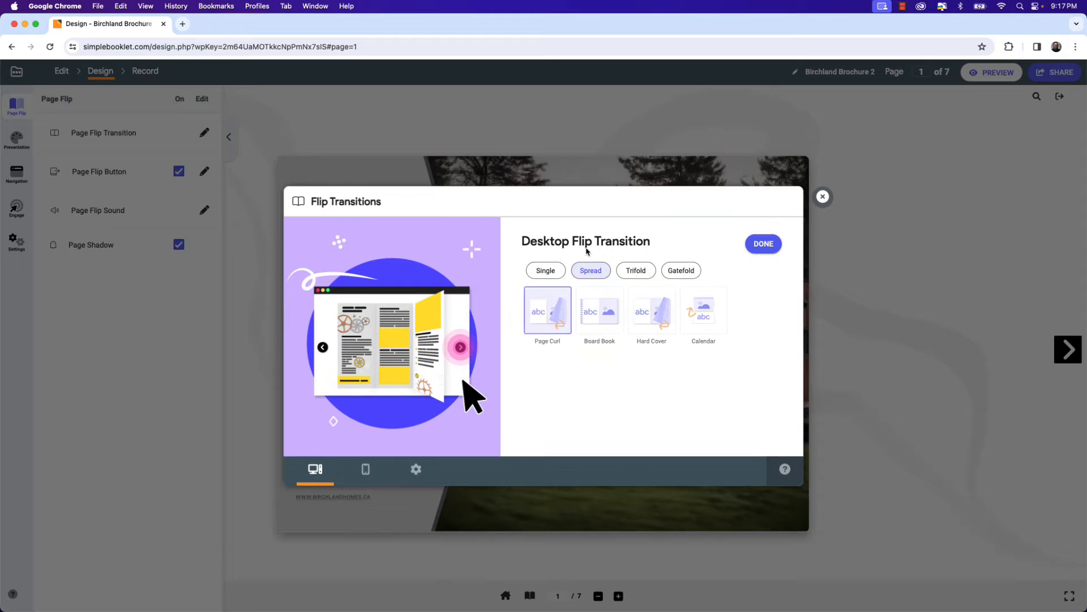
Choose the Spread Hard Cover flip transition, after comparing the Trifold and Gatefold options, and confirm it.
{"action": "left_click", "coordinate": [646, 317]}
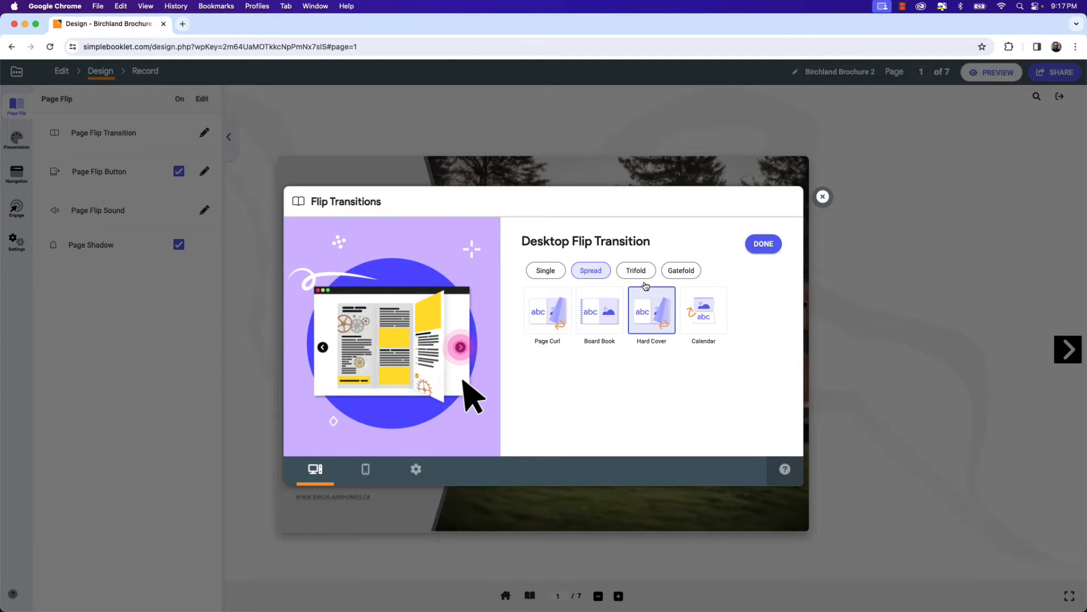
{"action": "left_click", "coordinate": [641, 274]}
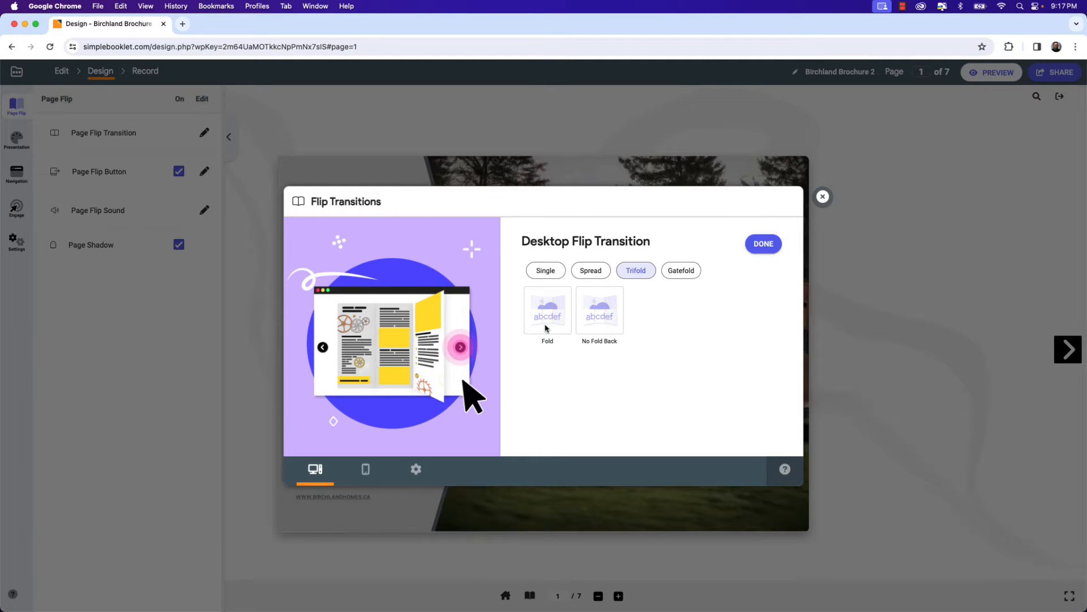
{"action": "left_click", "coordinate": [681, 273]}
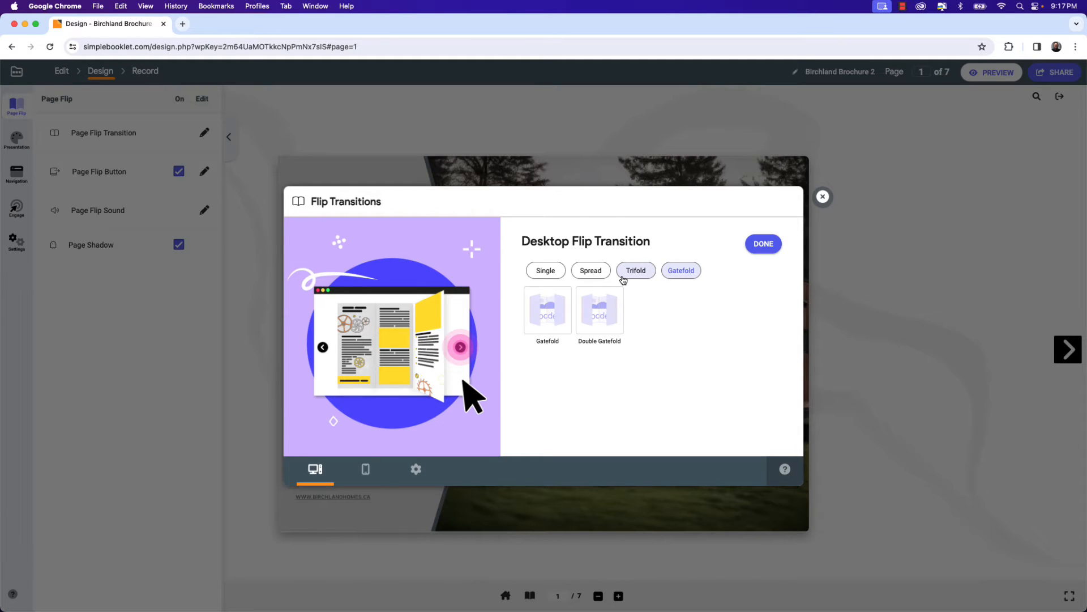
{"action": "left_click", "coordinate": [603, 280]}
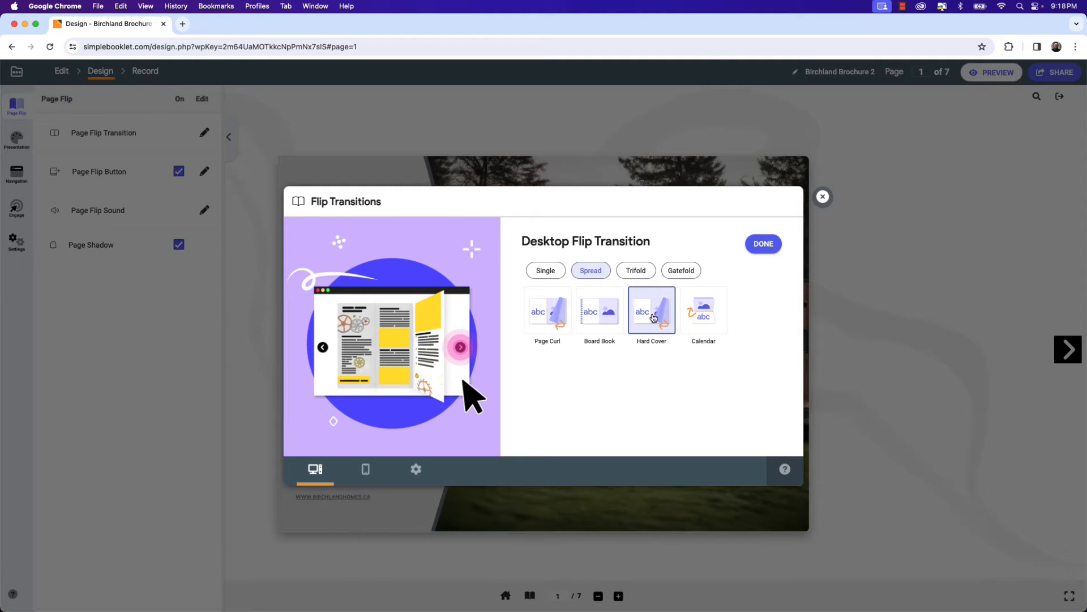
{"action": "left_click", "coordinate": [764, 243]}
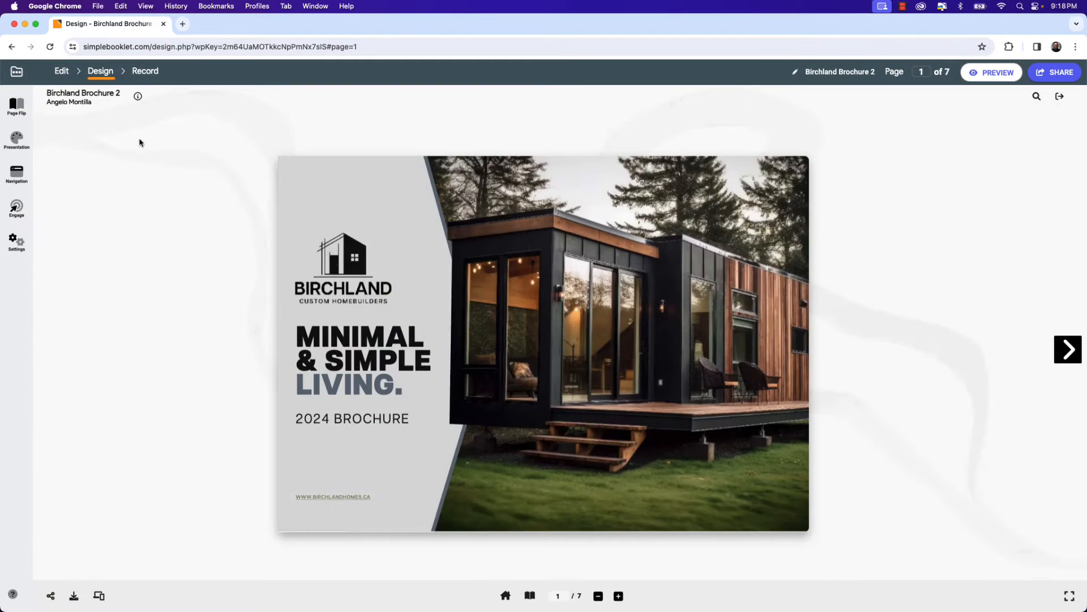
Style the page flip buttons as black Arrow buttons at 50% opacity.
{"action": "left_click", "coordinate": [16, 105]}
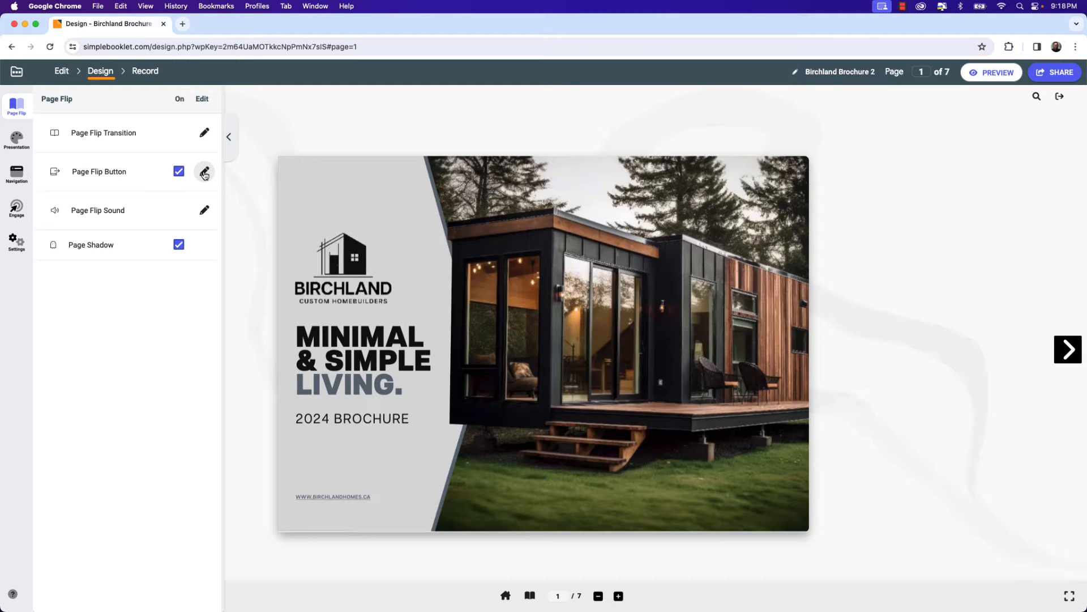
{"action": "left_click", "coordinate": [204, 172]}
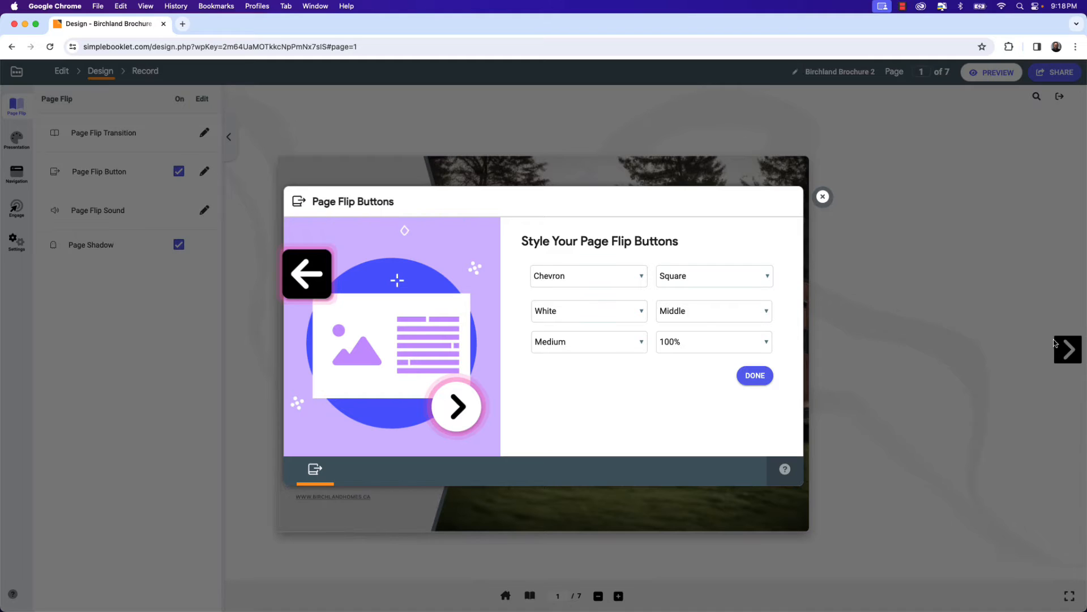
{"action": "left_click", "coordinate": [641, 277]}
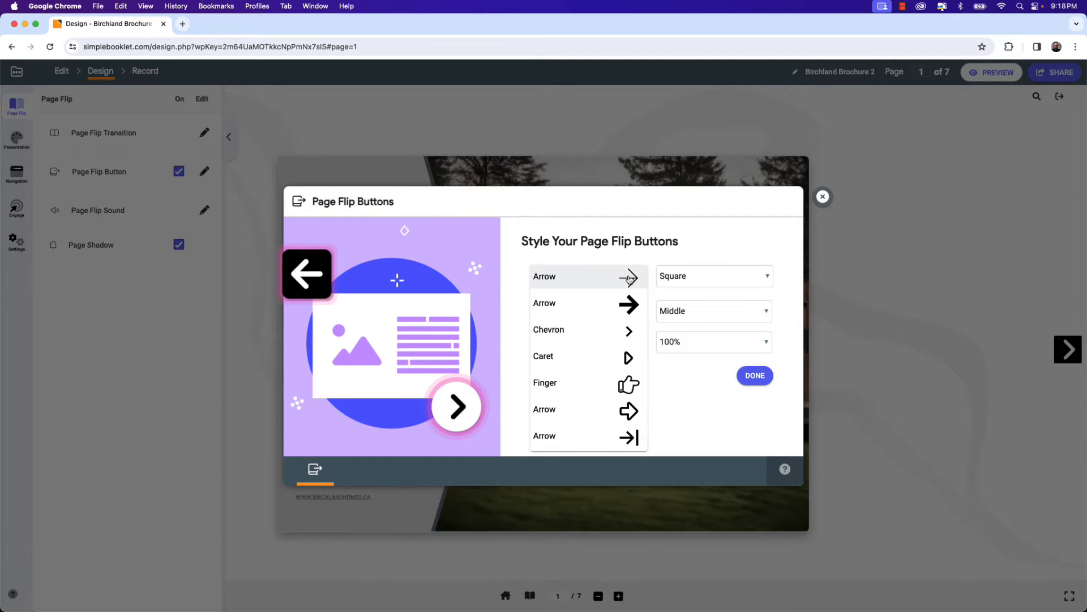
{"action": "left_click", "coordinate": [630, 279]}
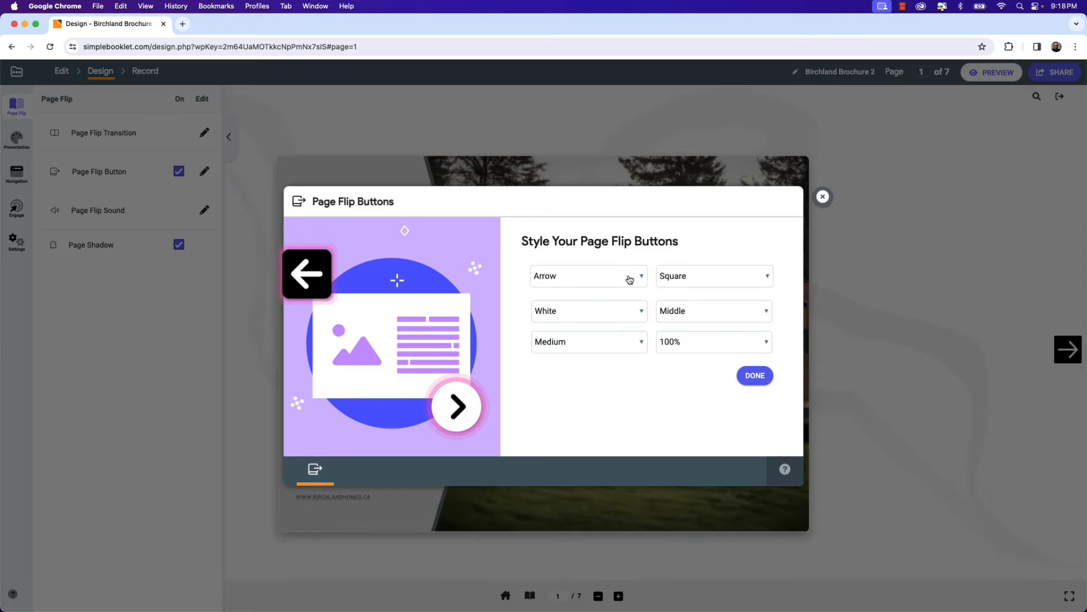
{"action": "left_click", "coordinate": [629, 315]}
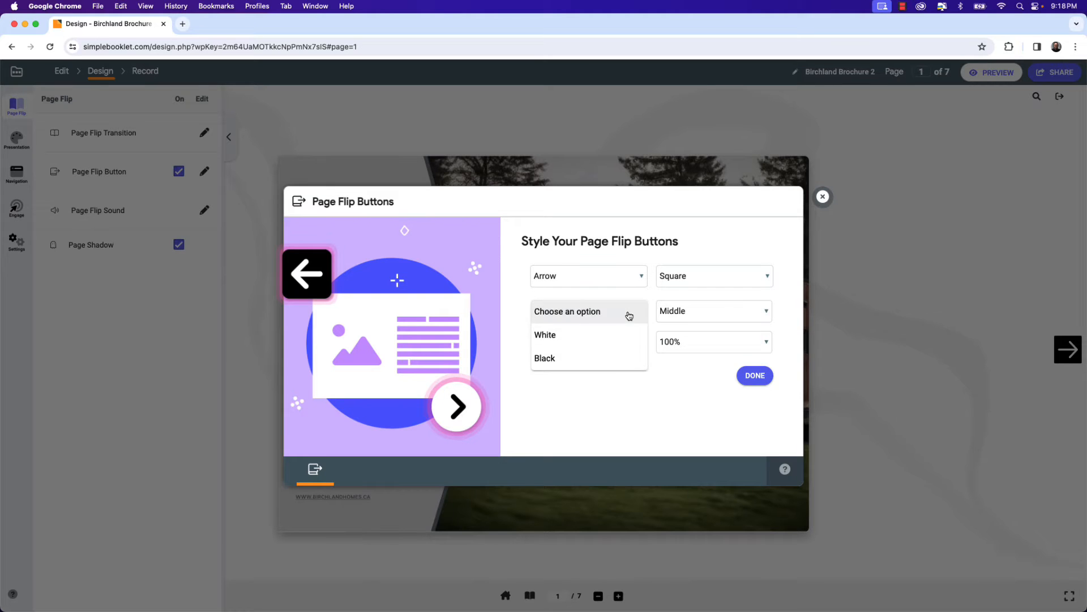
{"action": "left_click", "coordinate": [577, 365]}
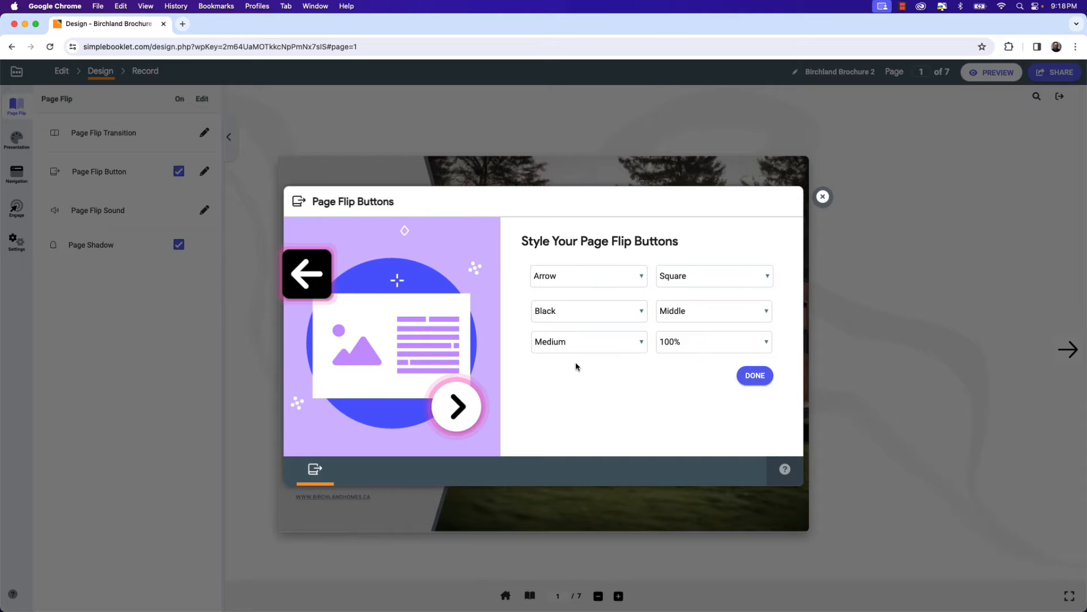
{"action": "left_click", "coordinate": [736, 346]}
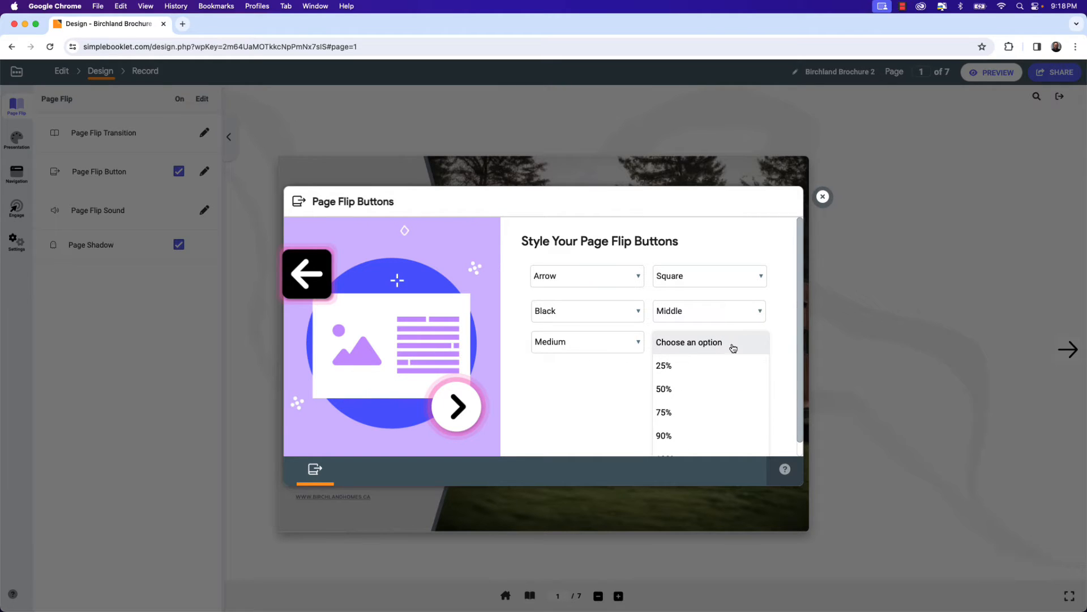
{"action": "left_click", "coordinate": [664, 389]}
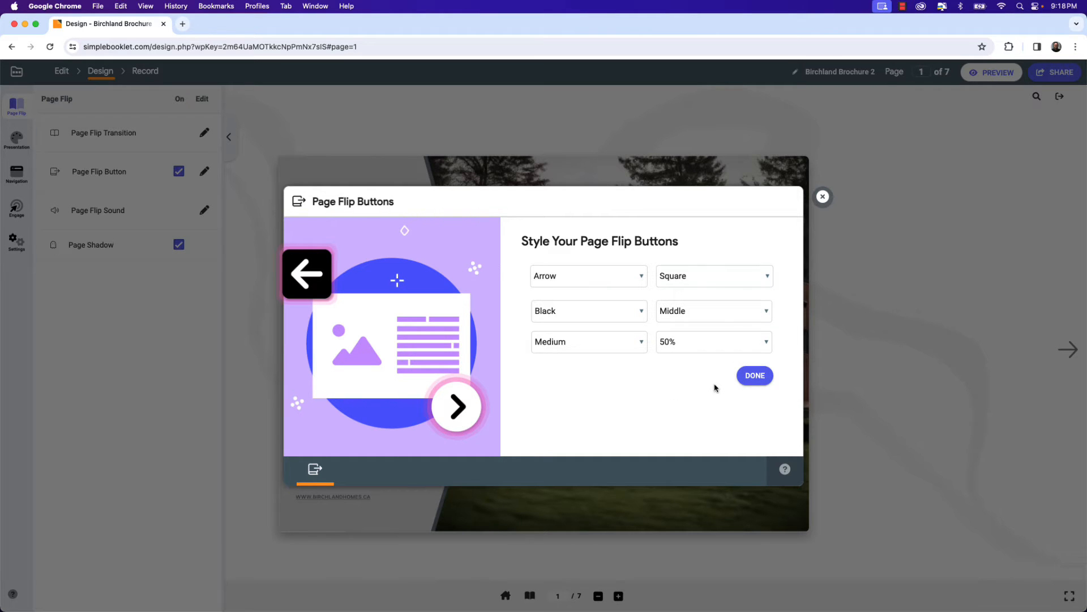
{"action": "left_click", "coordinate": [750, 379]}
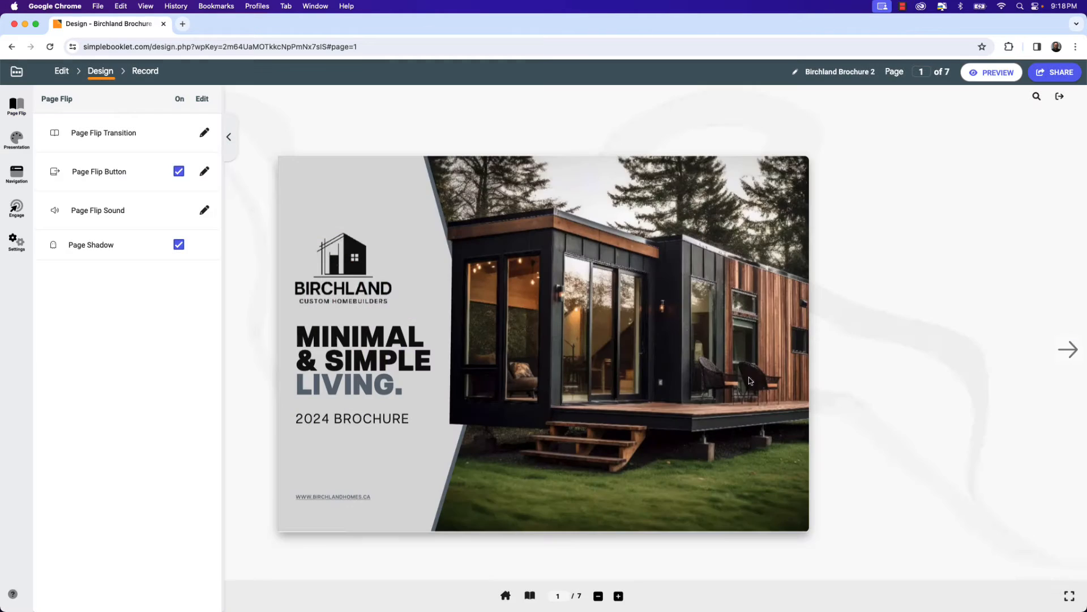
Set the page flip sound to Magazine.
{"action": "left_click", "coordinate": [205, 211]}
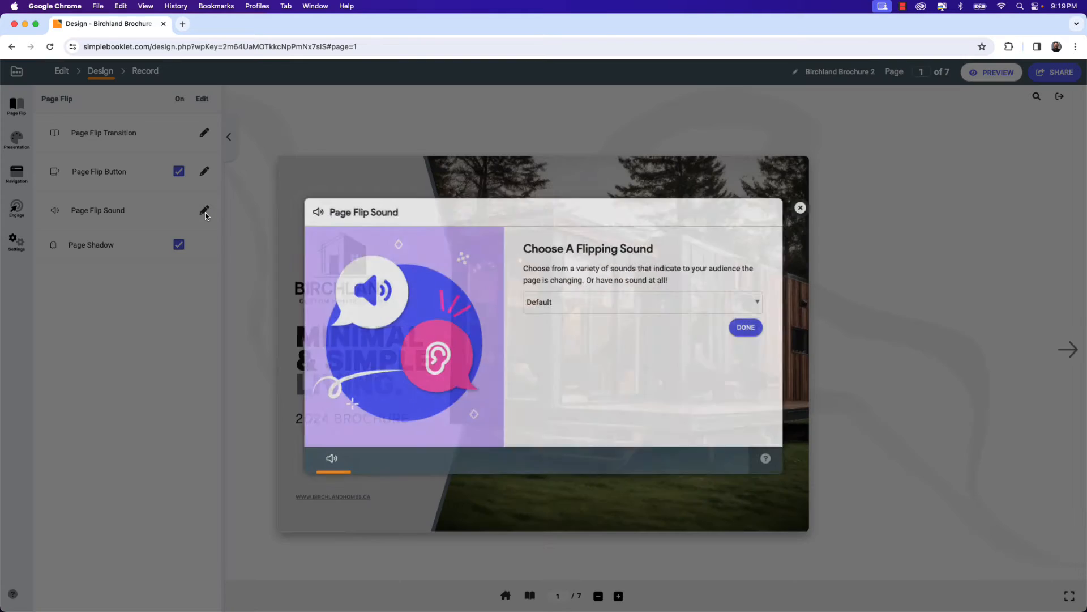
{"action": "left_click", "coordinate": [580, 300]}
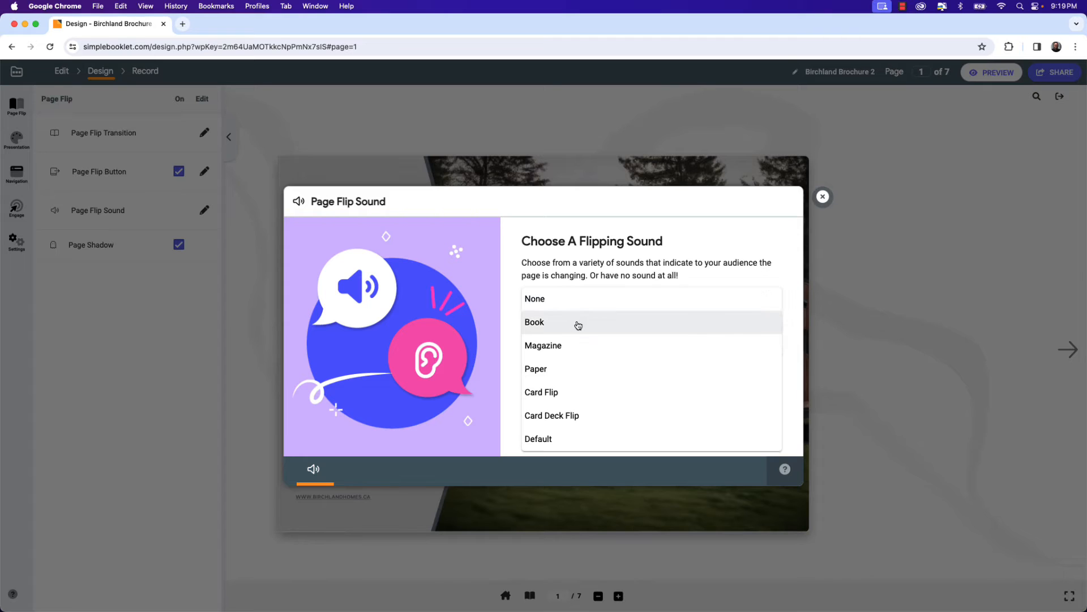
{"action": "left_click", "coordinate": [564, 352]}
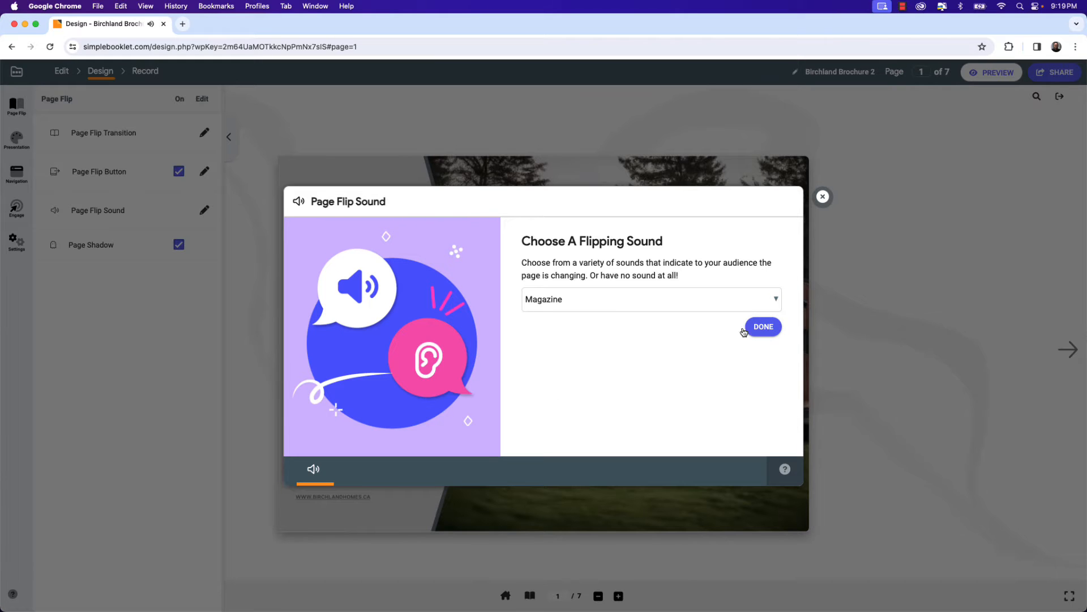
{"action": "left_click", "coordinate": [767, 327]}
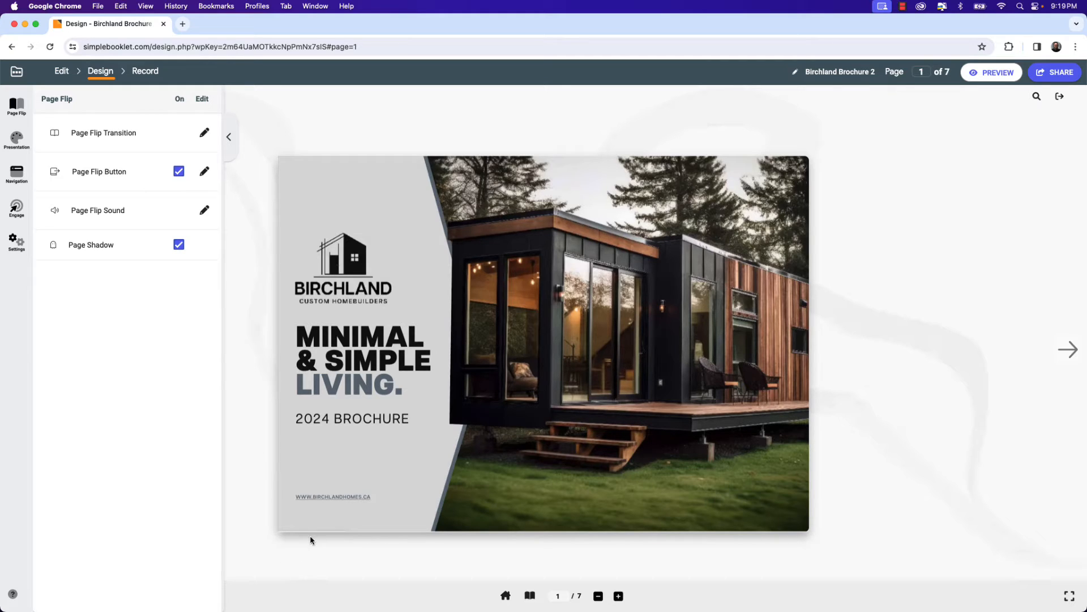
Toggle the page shadow option off and back on.
{"action": "left_click", "coordinate": [179, 245]}
{"action": "left_click", "coordinate": [180, 247]}
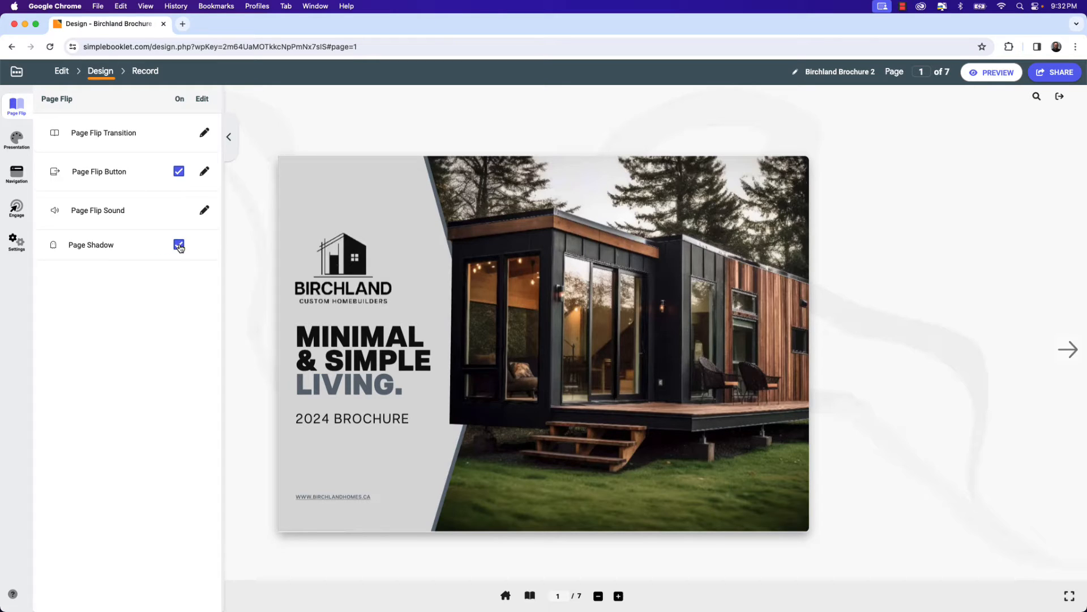
Open the presentation theme library and browse the available themes.
{"action": "left_click", "coordinate": [17, 143]}
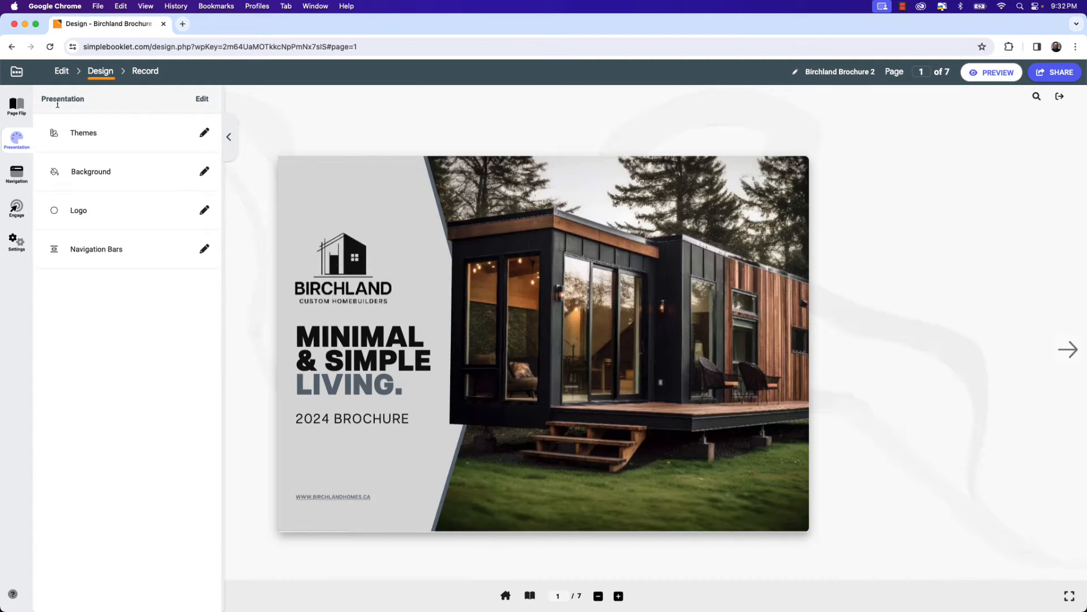
{"action": "left_click", "coordinate": [205, 133]}
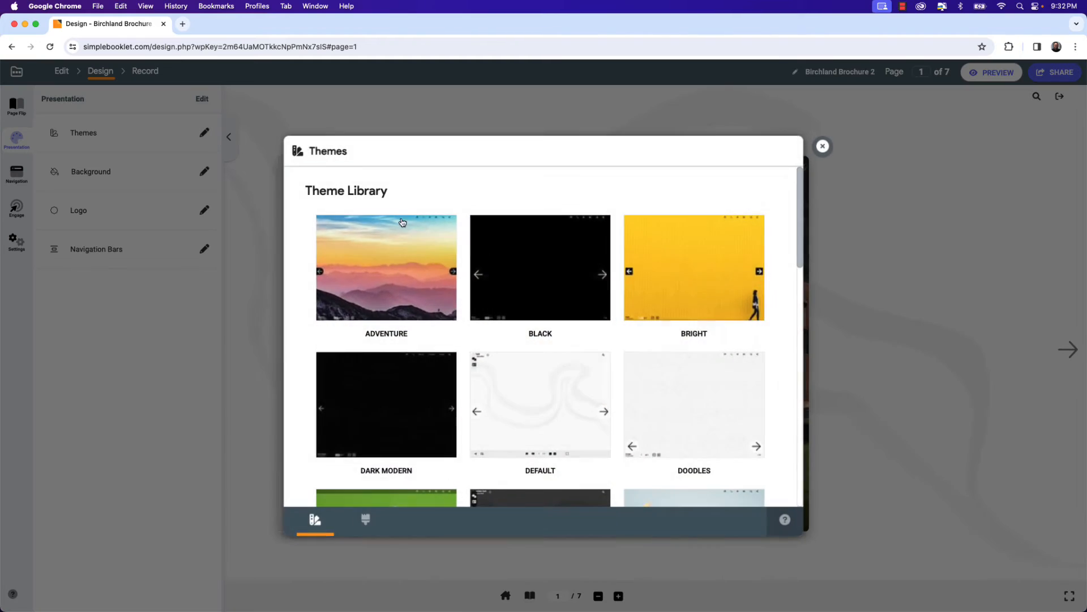
{"action": "scroll", "coordinate": [442, 276], "scroll_direction": "down", "scroll_amount": 12}
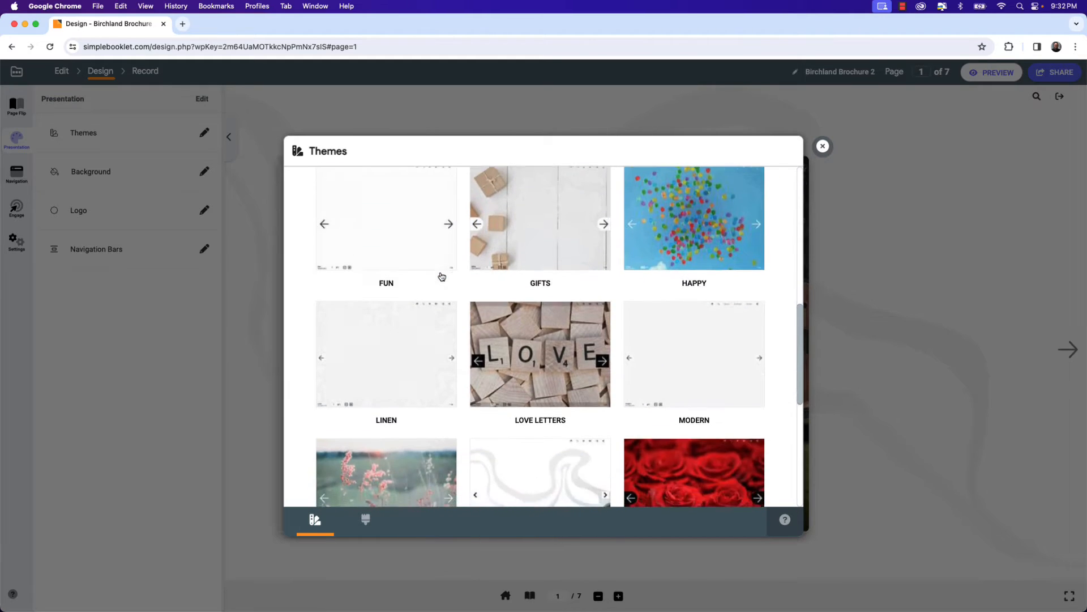
{"action": "scroll", "coordinate": [442, 276], "scroll_direction": "down", "scroll_amount": 2}
{"action": "scroll", "coordinate": [442, 277], "scroll_direction": "up", "scroll_amount": 7}
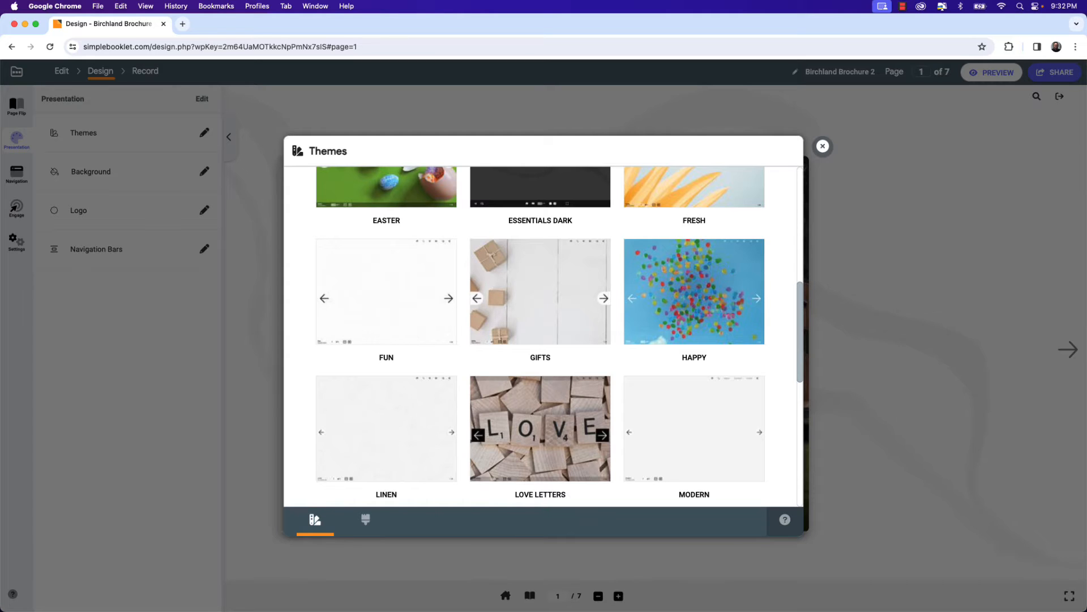
{"action": "scroll", "coordinate": [608, 327], "scroll_direction": "up", "scroll_amount": 5}
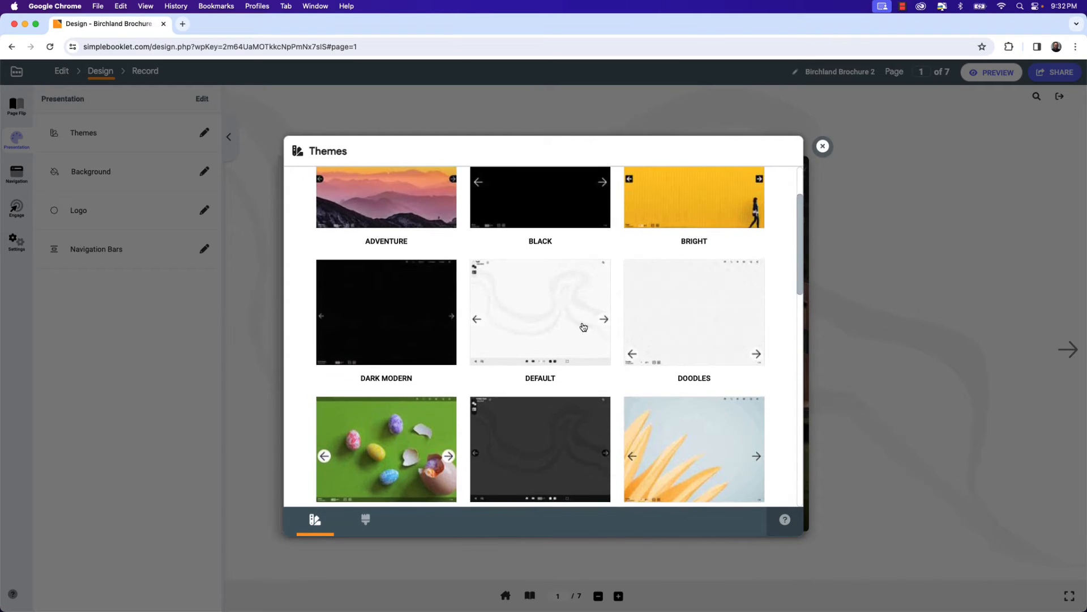
{"action": "left_click", "coordinate": [822, 147]}
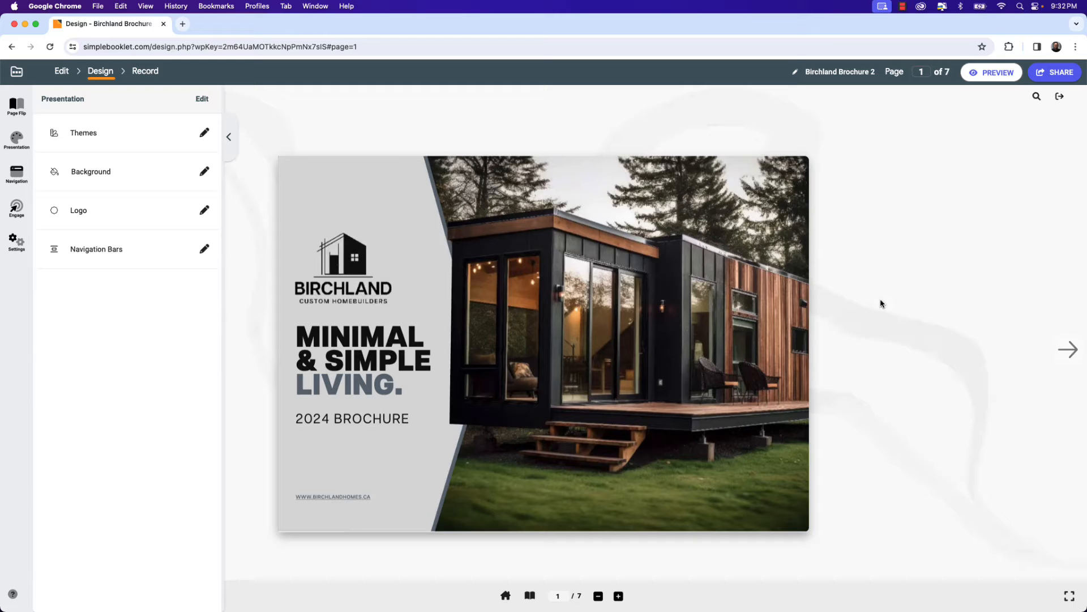
Browse the presentation background options: solid colours, repeat patterns, images, Unsplash photos and animated backgrounds, then close the dialog.
{"action": "left_click", "coordinate": [206, 173]}
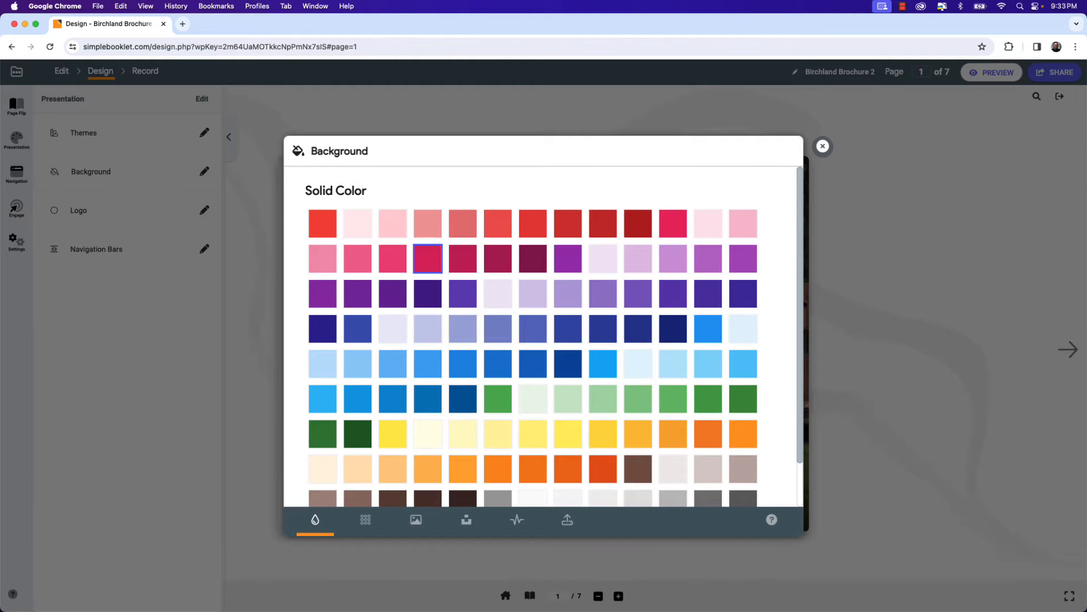
{"action": "scroll", "coordinate": [420, 273], "scroll_direction": "down", "scroll_amount": 2}
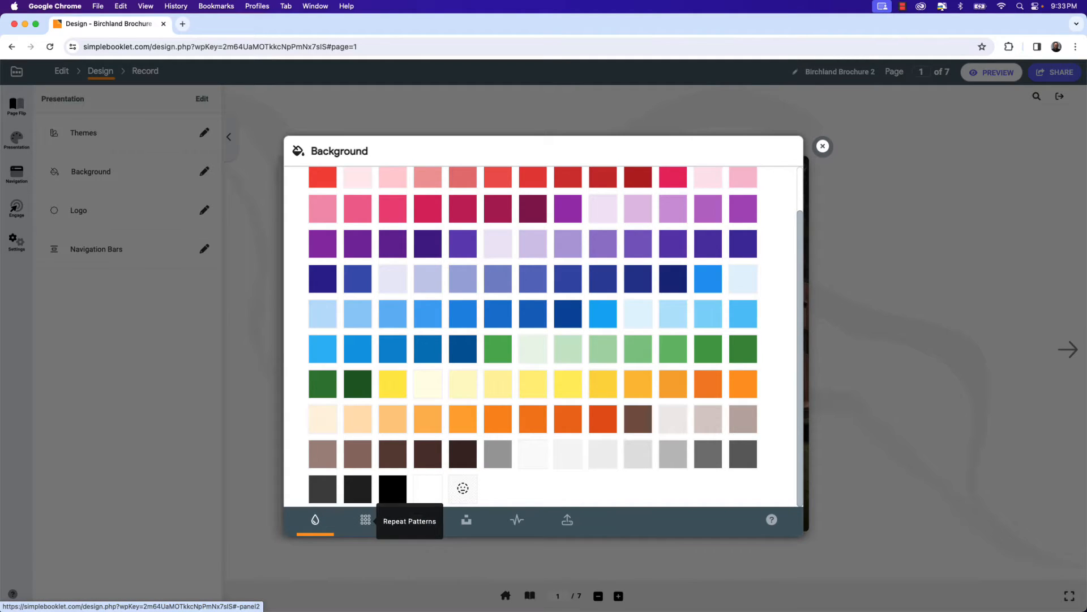
{"action": "left_click", "coordinate": [365, 520]}
{"action": "scroll", "coordinate": [520, 391], "scroll_direction": "down", "scroll_amount": 4}
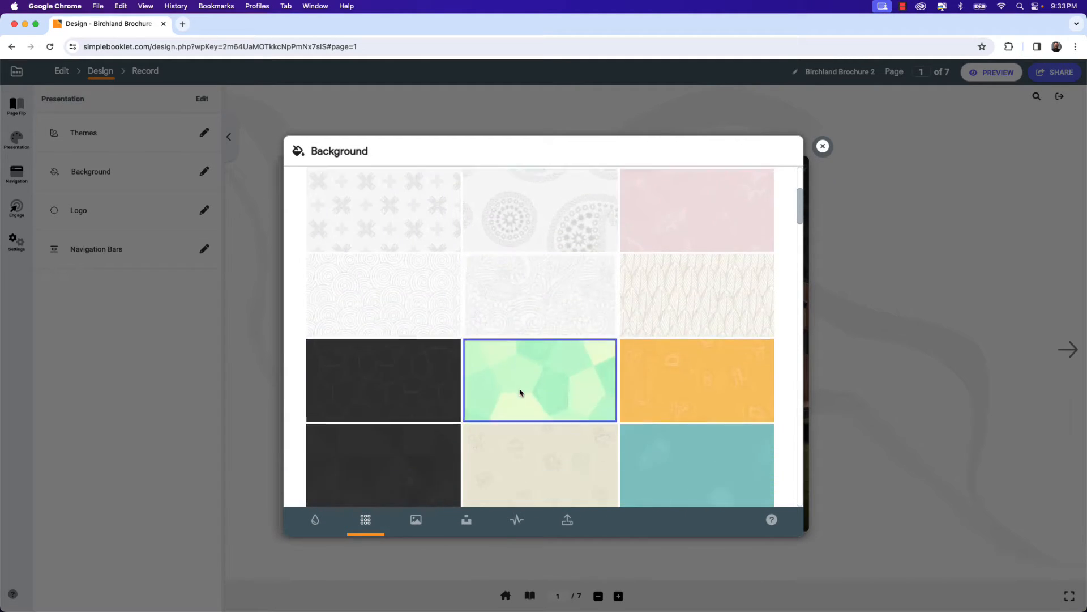
{"action": "scroll", "coordinate": [519, 391], "scroll_direction": "down", "scroll_amount": 10}
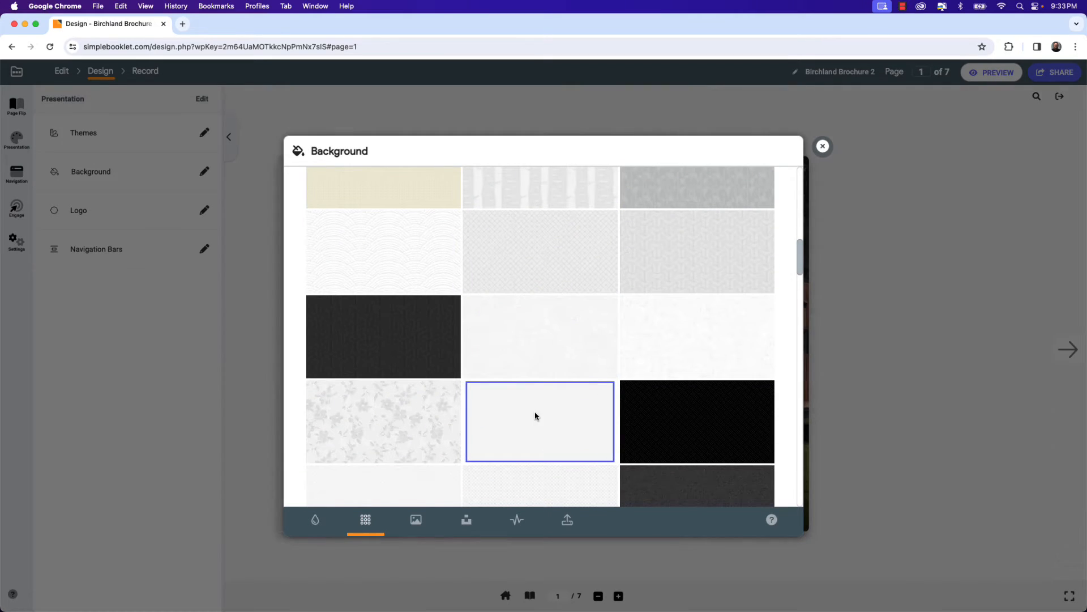
{"action": "scroll", "coordinate": [534, 412], "scroll_direction": "down", "scroll_amount": 2}
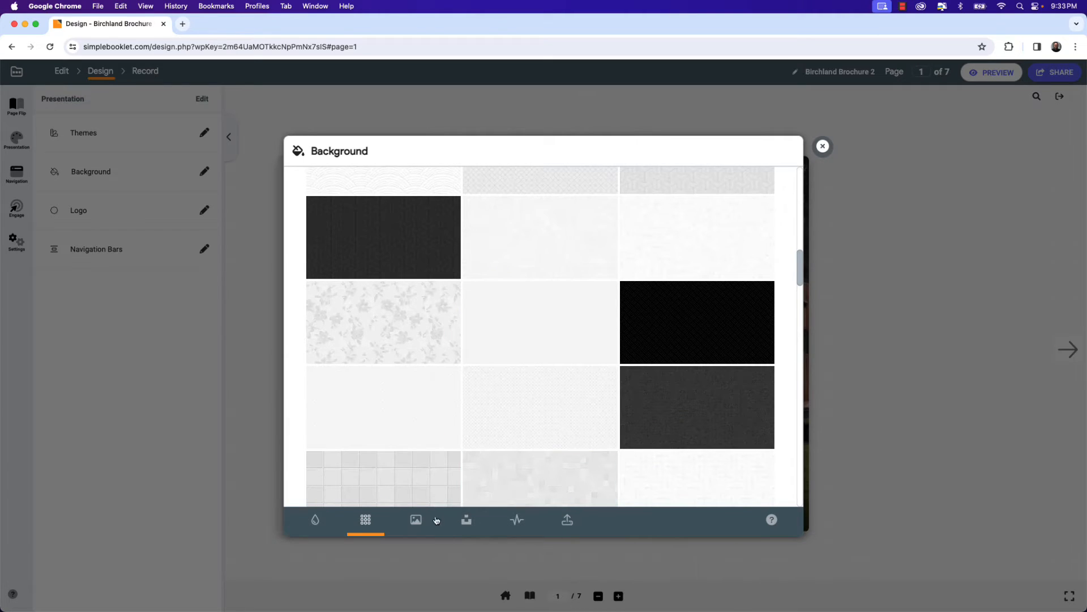
{"action": "left_click", "coordinate": [416, 520]}
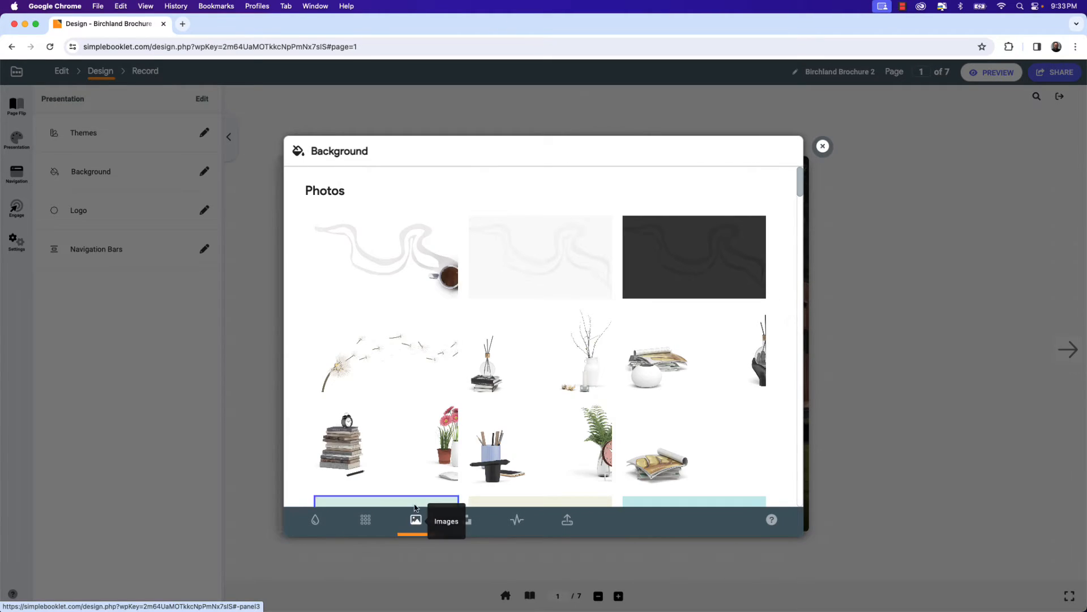
{"action": "scroll", "coordinate": [480, 418], "scroll_direction": "down", "scroll_amount": 9}
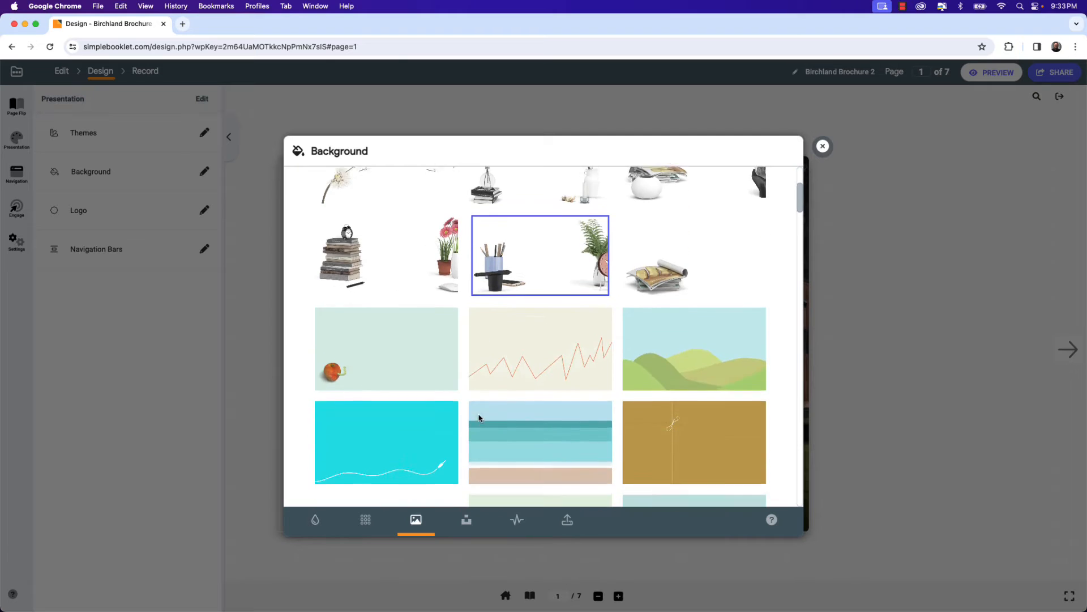
{"action": "scroll", "coordinate": [480, 418], "scroll_direction": "down", "scroll_amount": 3}
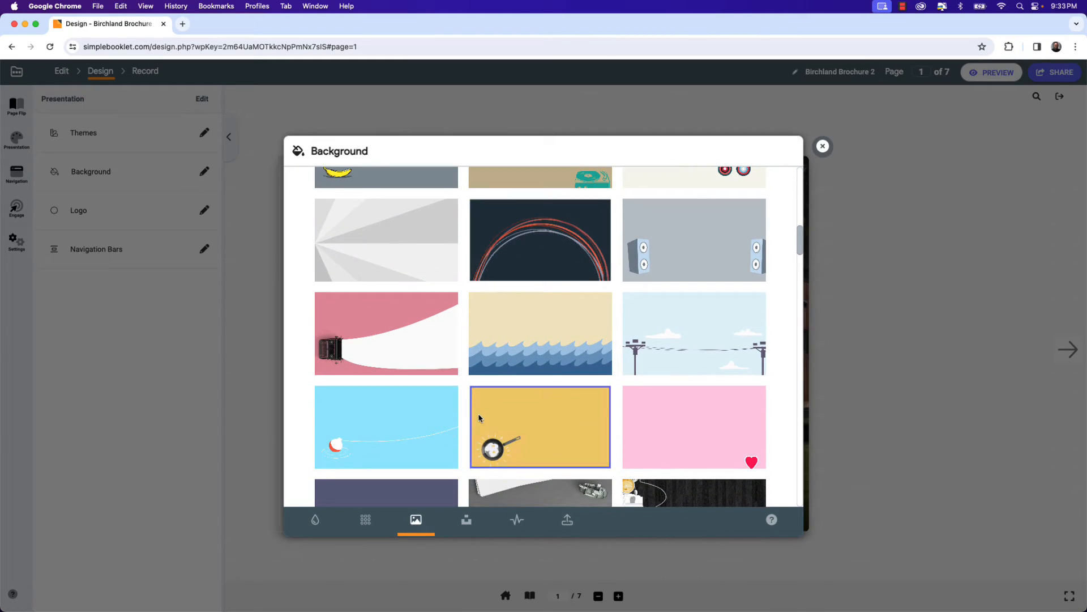
{"action": "left_click", "coordinate": [469, 520]}
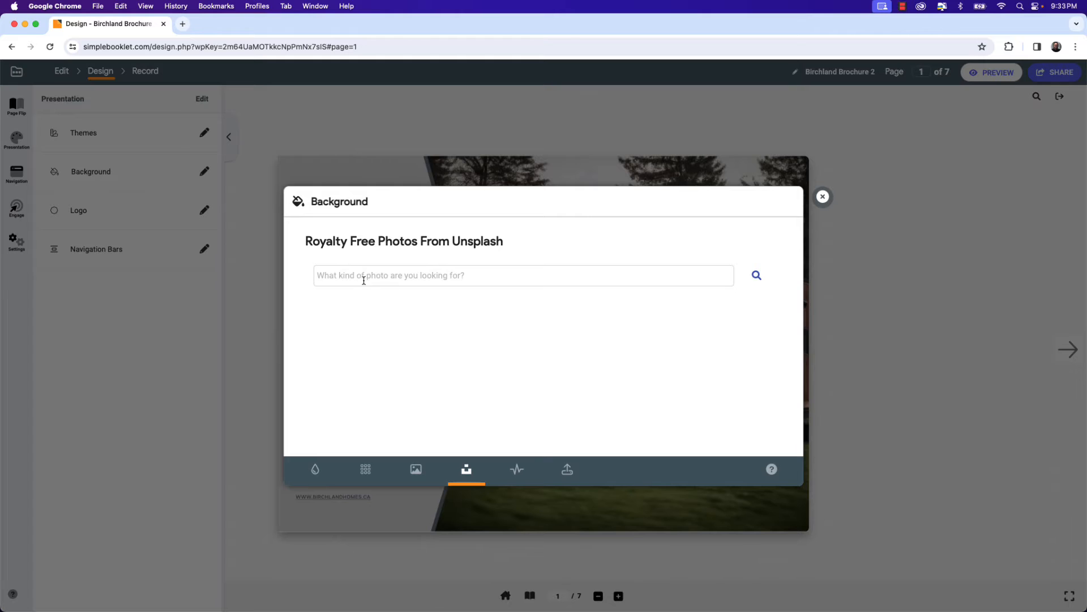
{"action": "left_click", "coordinate": [516, 473]}
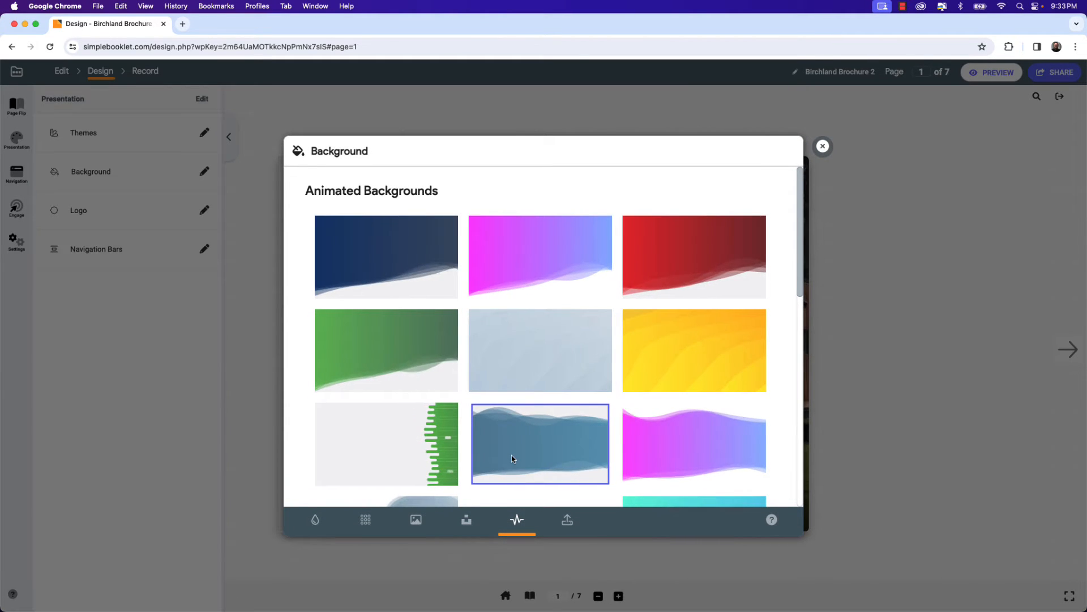
{"action": "left_click", "coordinate": [367, 522]}
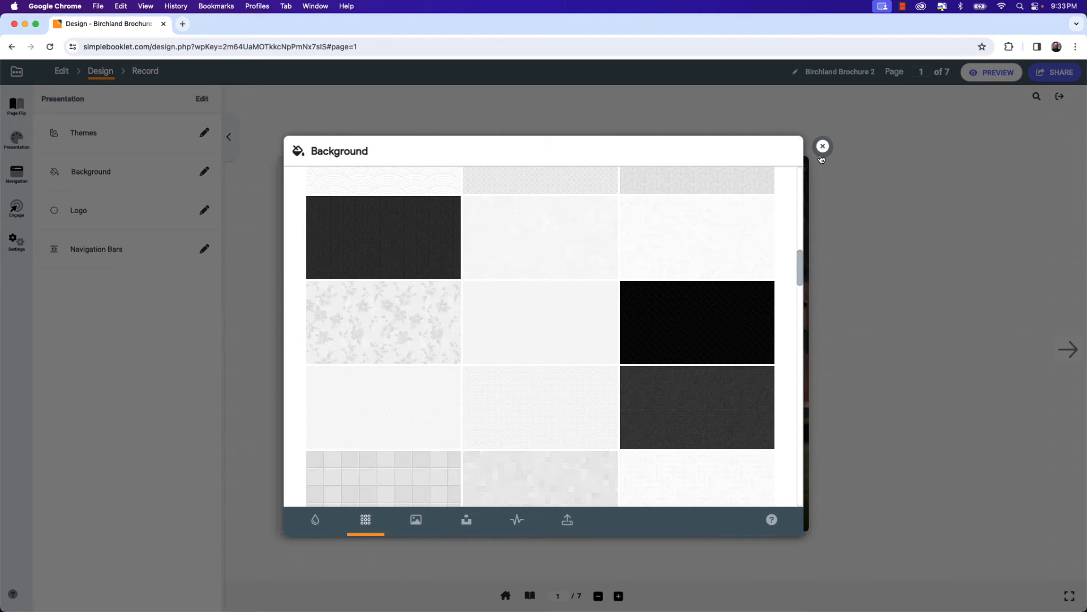
{"action": "left_click", "coordinate": [822, 146]}
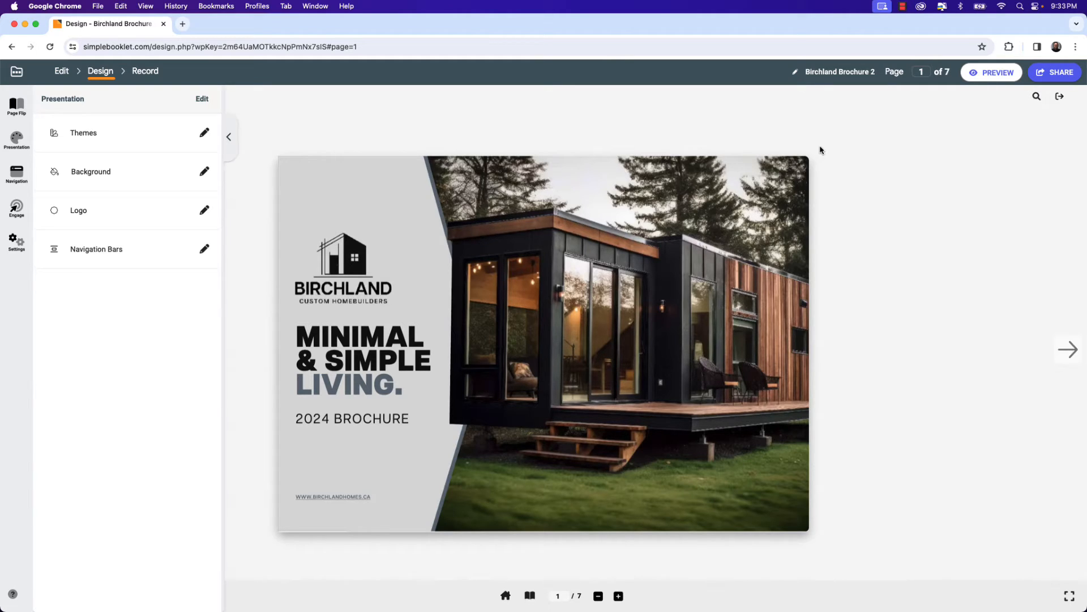
Upload Logo Dark.png from the Dec. 11 - Simplebooklet folder as the navigation bar logo.
{"action": "left_click", "coordinate": [204, 211]}
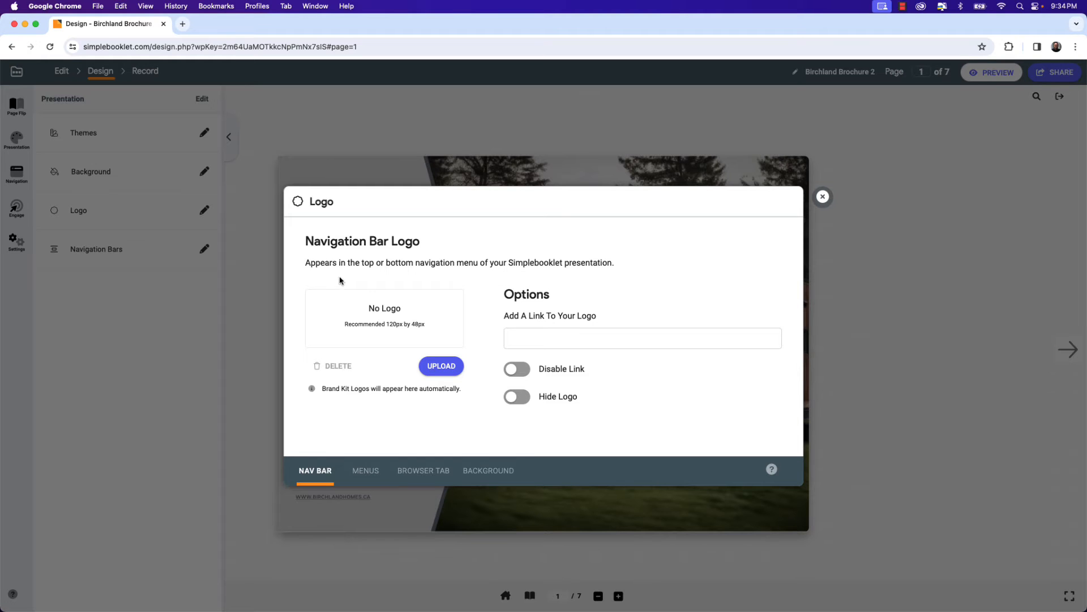
{"action": "left_click", "coordinate": [439, 368]}
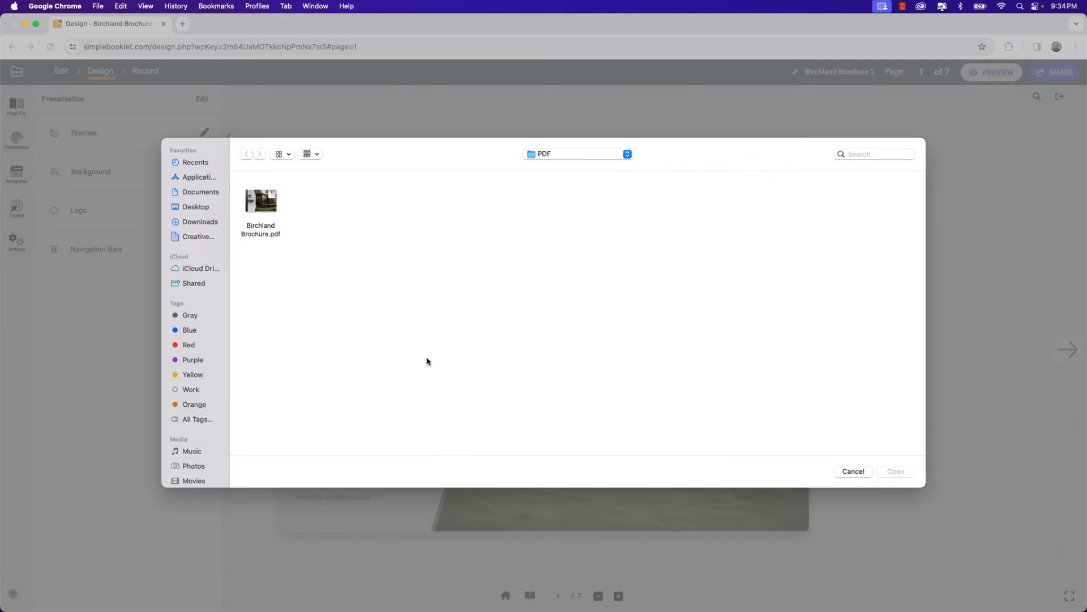
{"action": "left_click", "coordinate": [546, 154]}
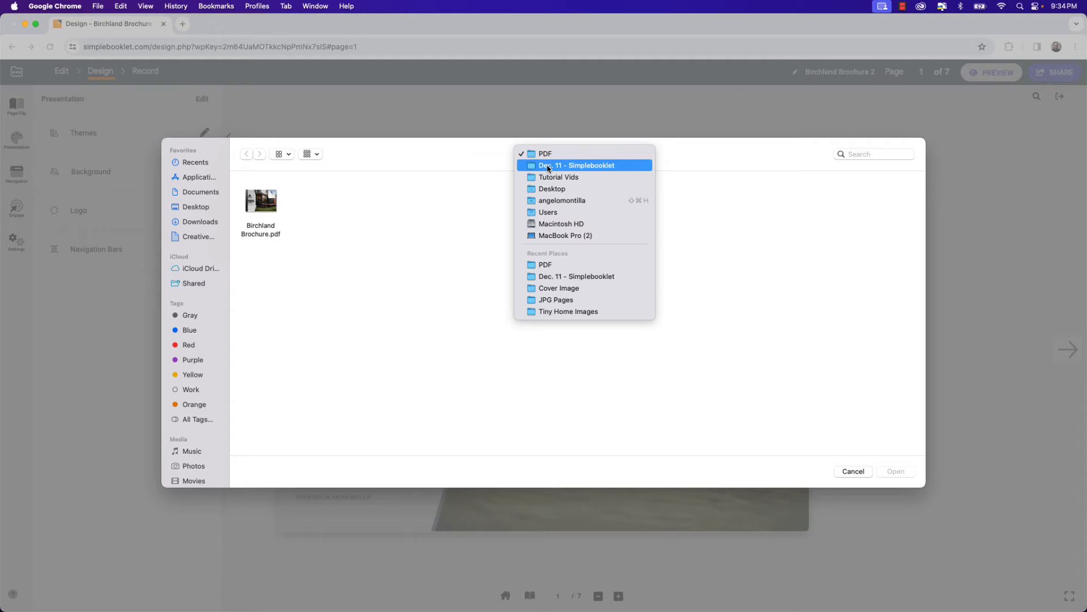
{"action": "left_click", "coordinate": [548, 166]}
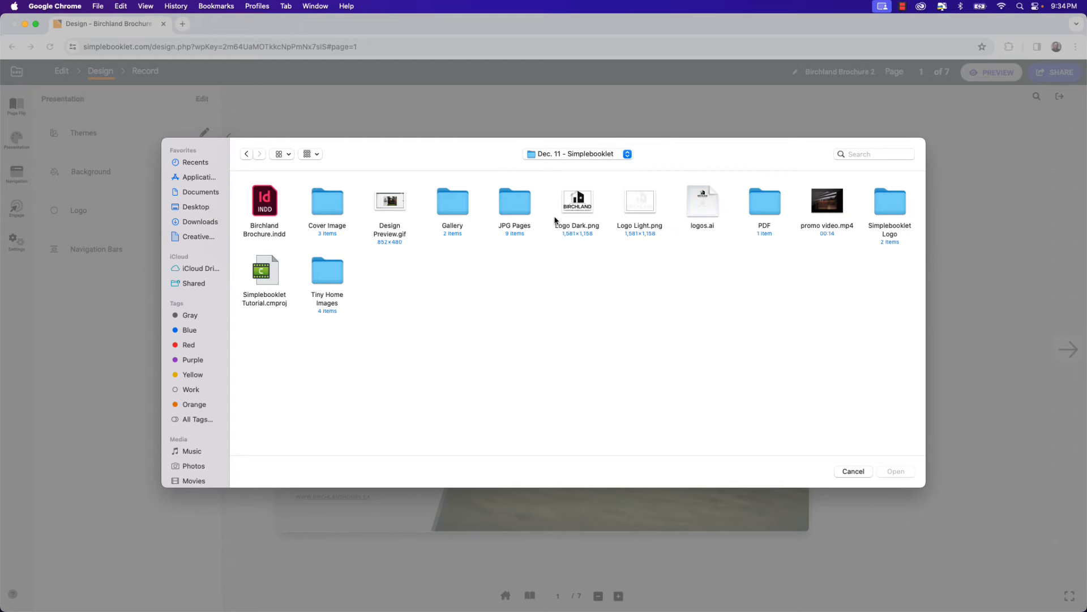
{"action": "left_click", "coordinate": [573, 209]}
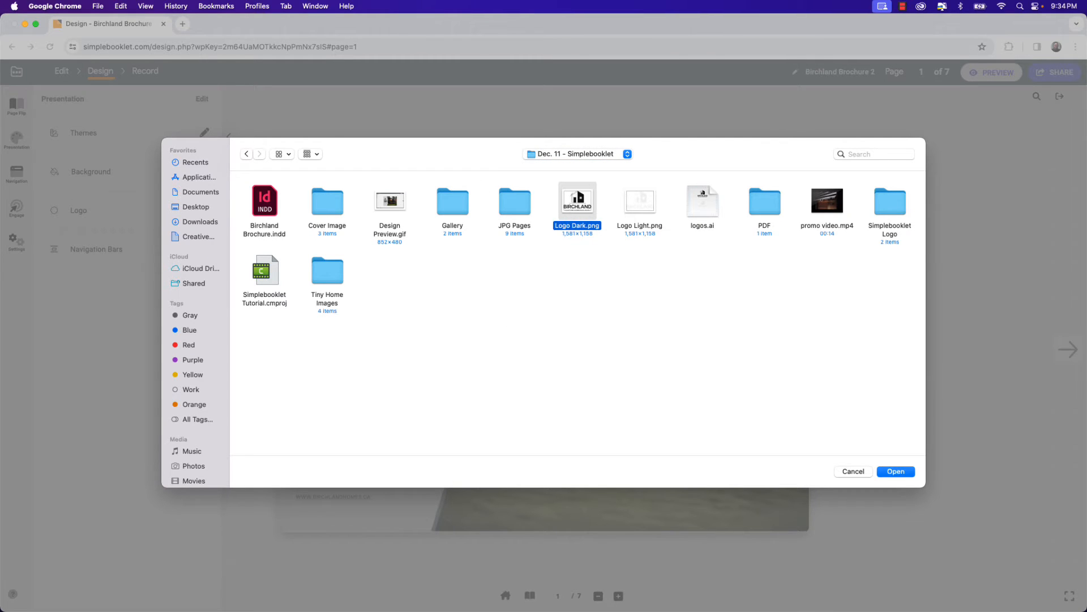
{"action": "left_click", "coordinate": [887, 473]}
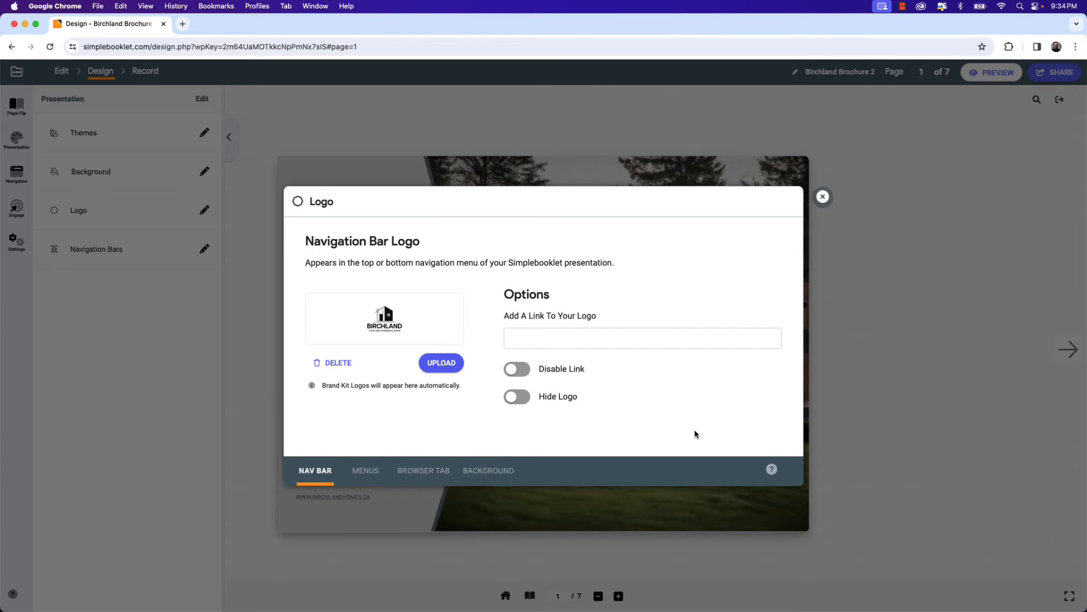
{"action": "left_click", "coordinate": [823, 197]}
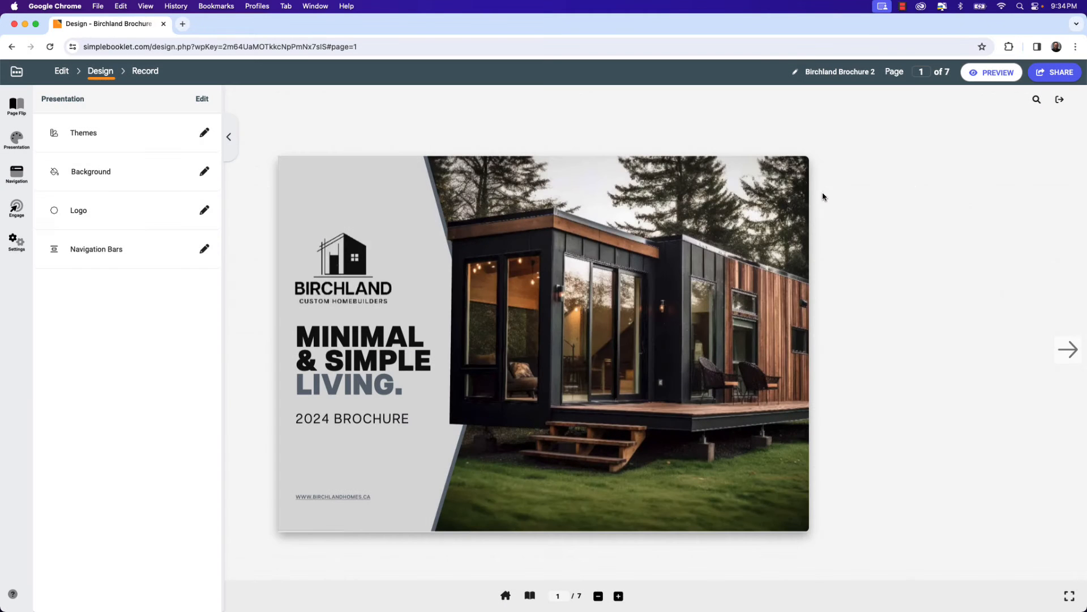
Compare the navbar styles and set the navigation bar layout to Modern.
{"action": "left_click", "coordinate": [205, 249]}
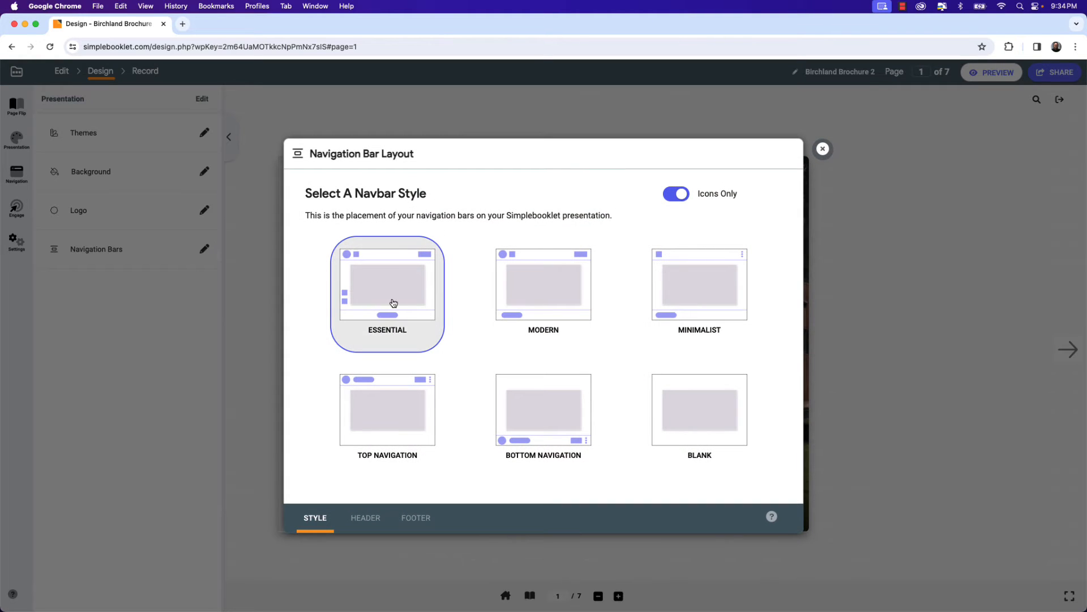
{"action": "left_click", "coordinate": [524, 293]}
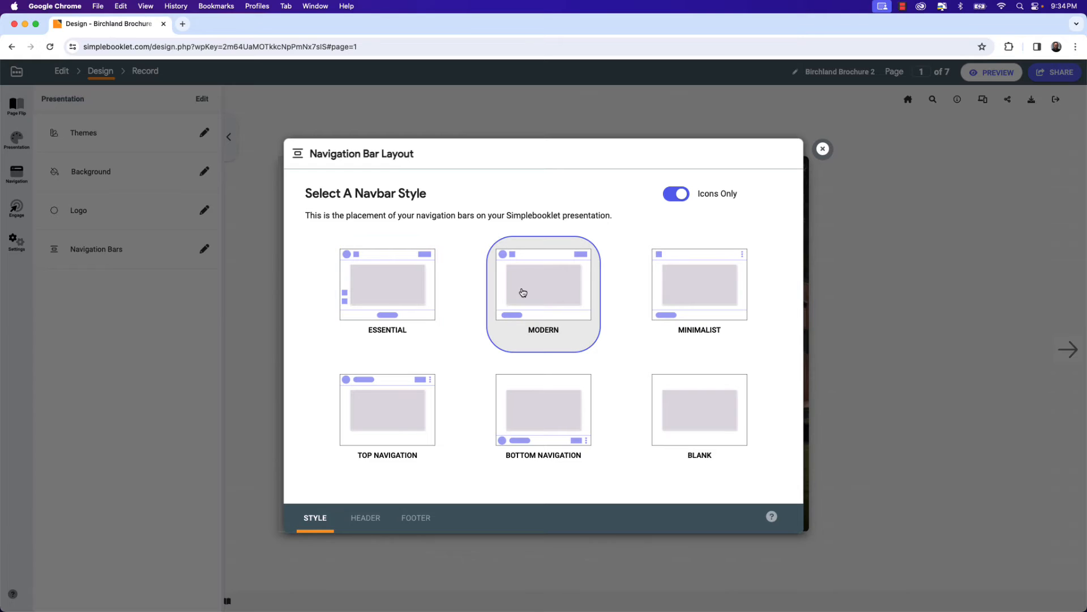
{"action": "left_click", "coordinate": [402, 288]}
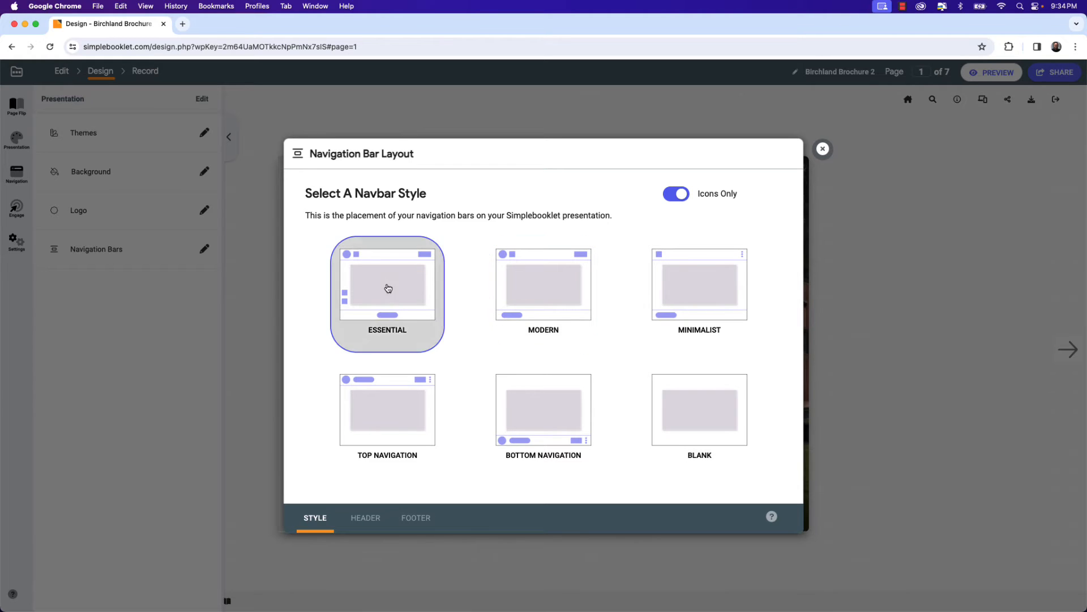
{"action": "left_click", "coordinate": [526, 285]}
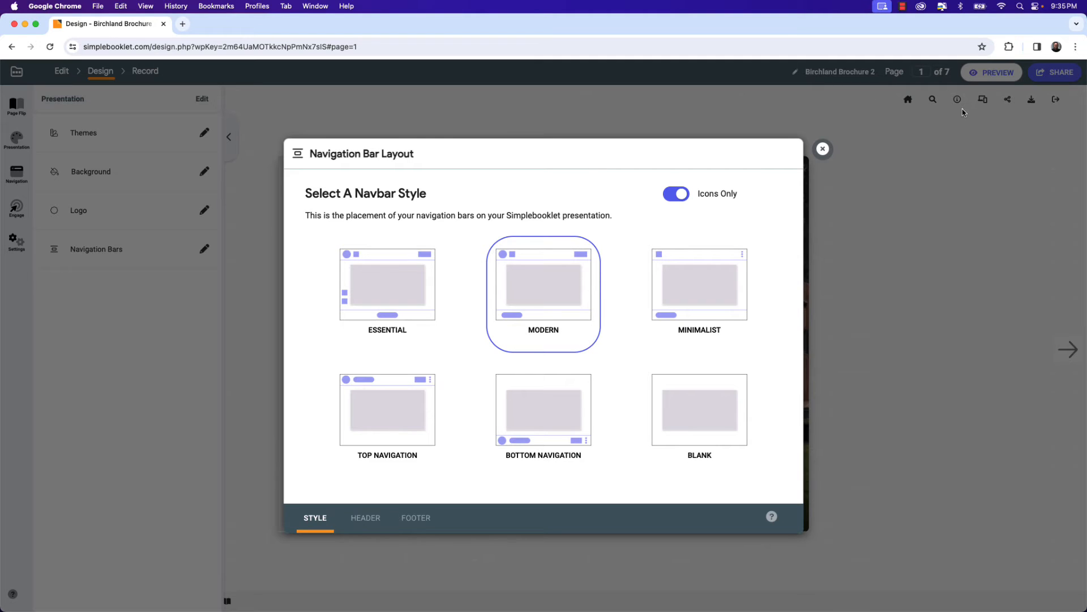
{"action": "left_click", "coordinate": [697, 290]}
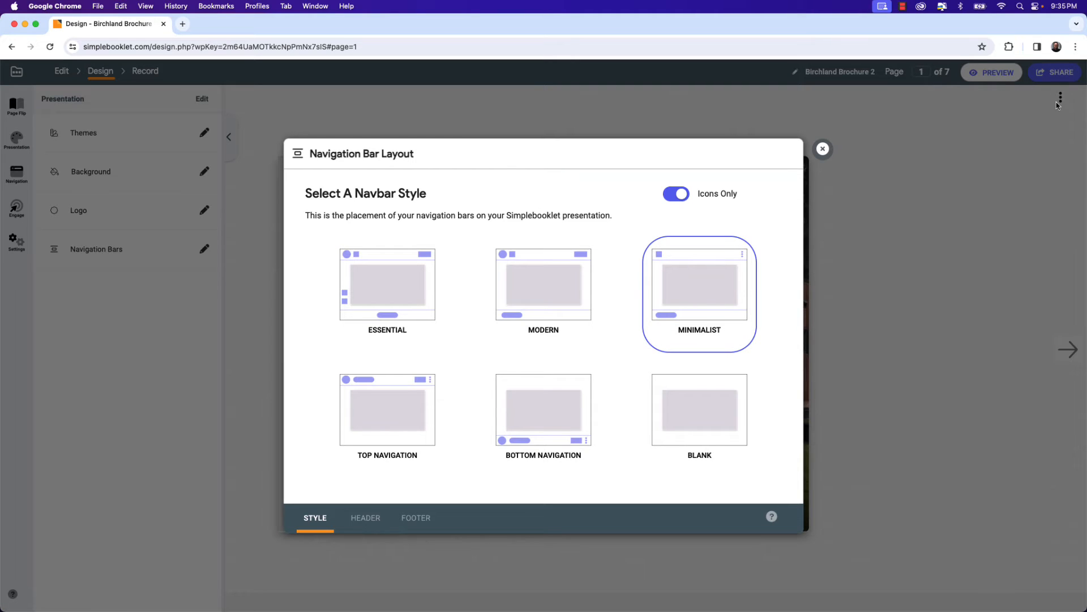
{"action": "left_click", "coordinate": [376, 422]}
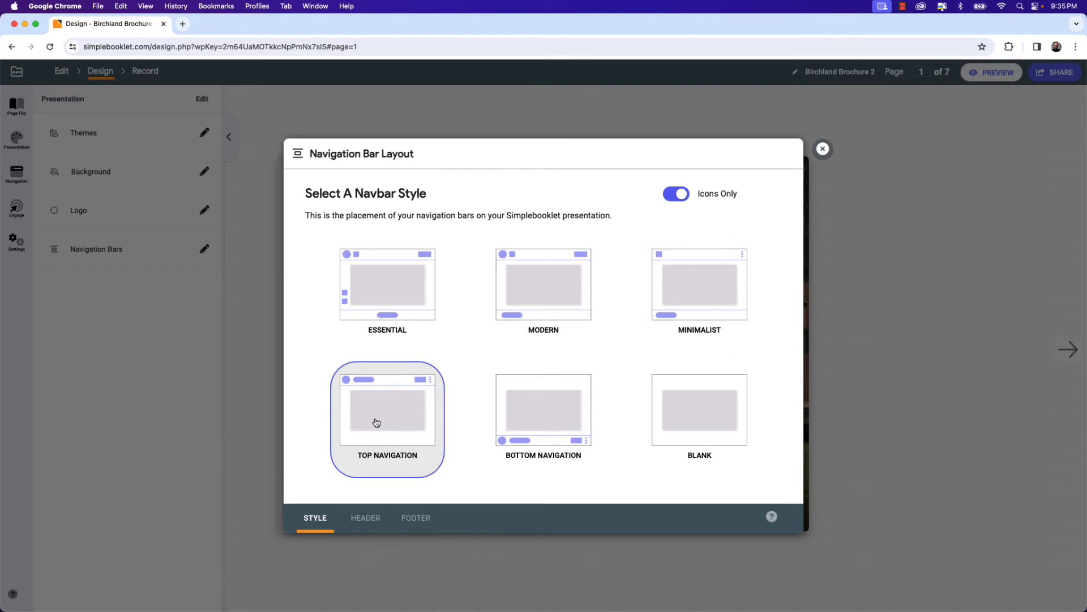
{"action": "left_click", "coordinate": [532, 421]}
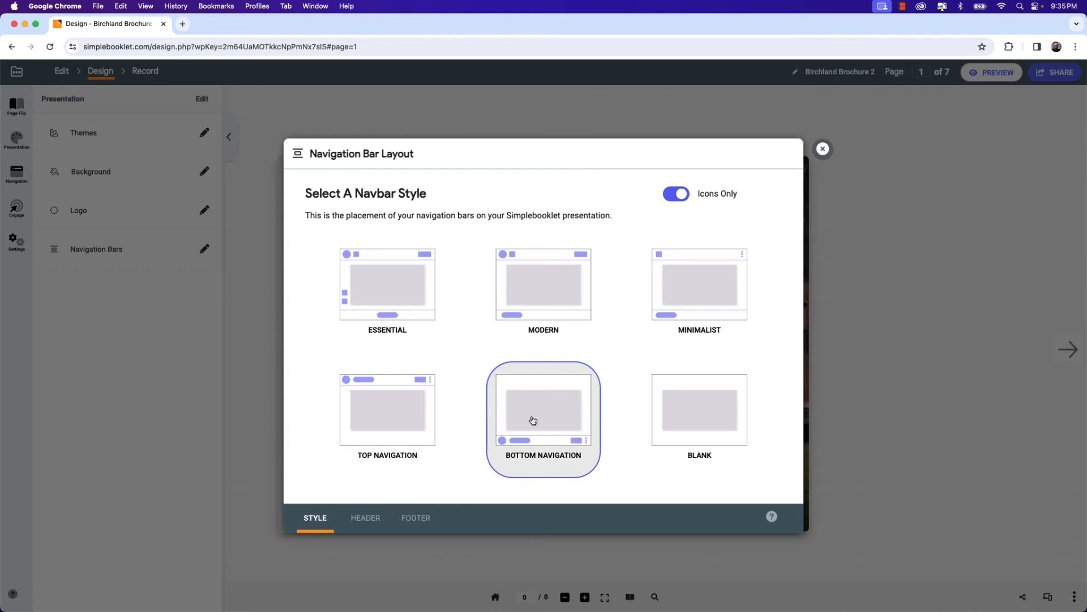
{"action": "left_click", "coordinate": [676, 405]}
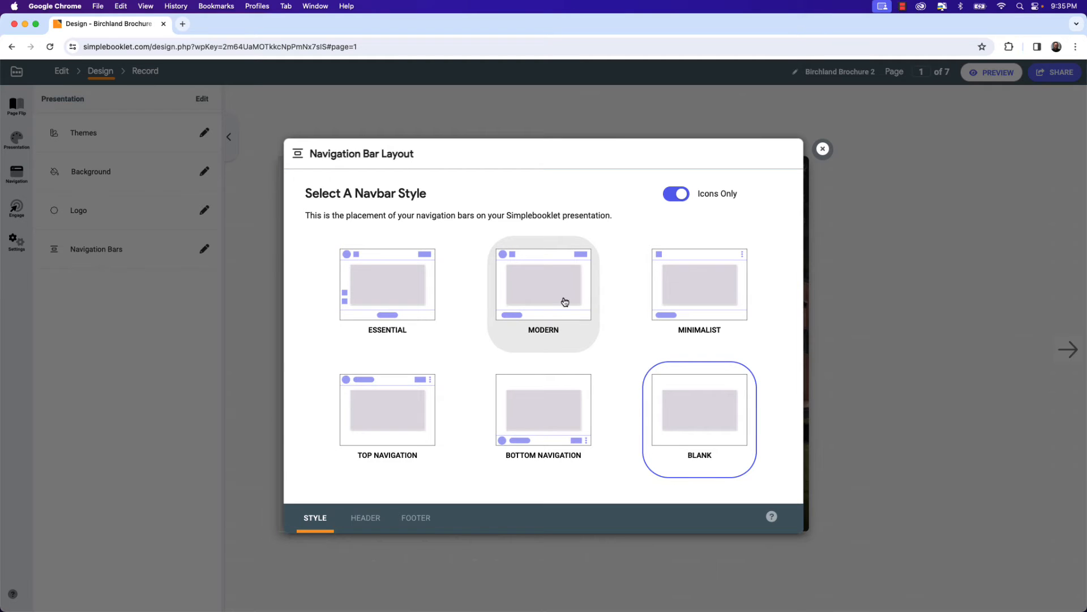
{"action": "left_click", "coordinate": [547, 289]}
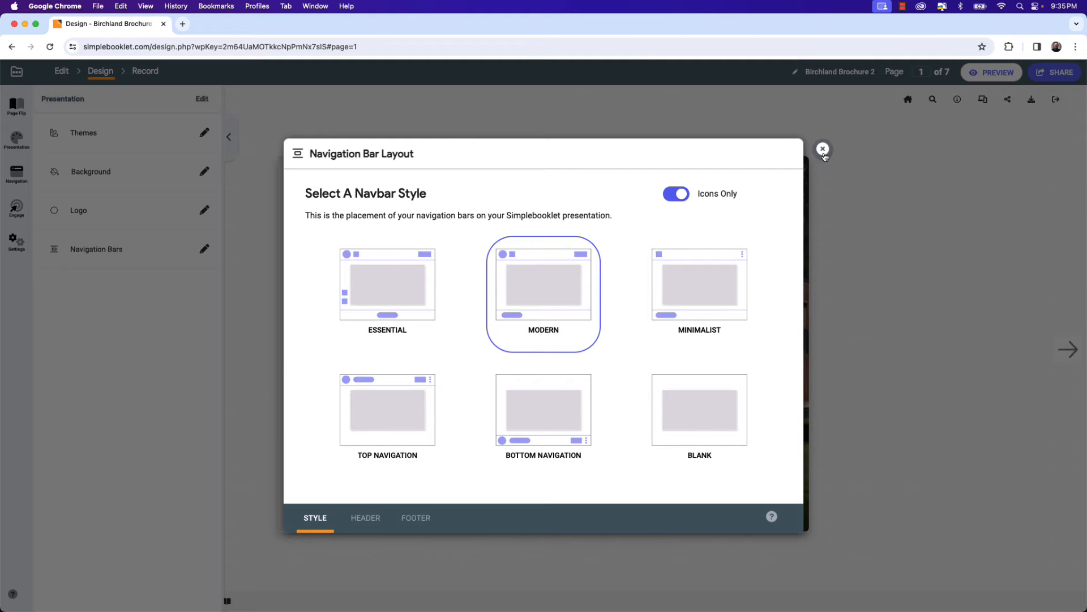
{"action": "left_click", "coordinate": [823, 150]}
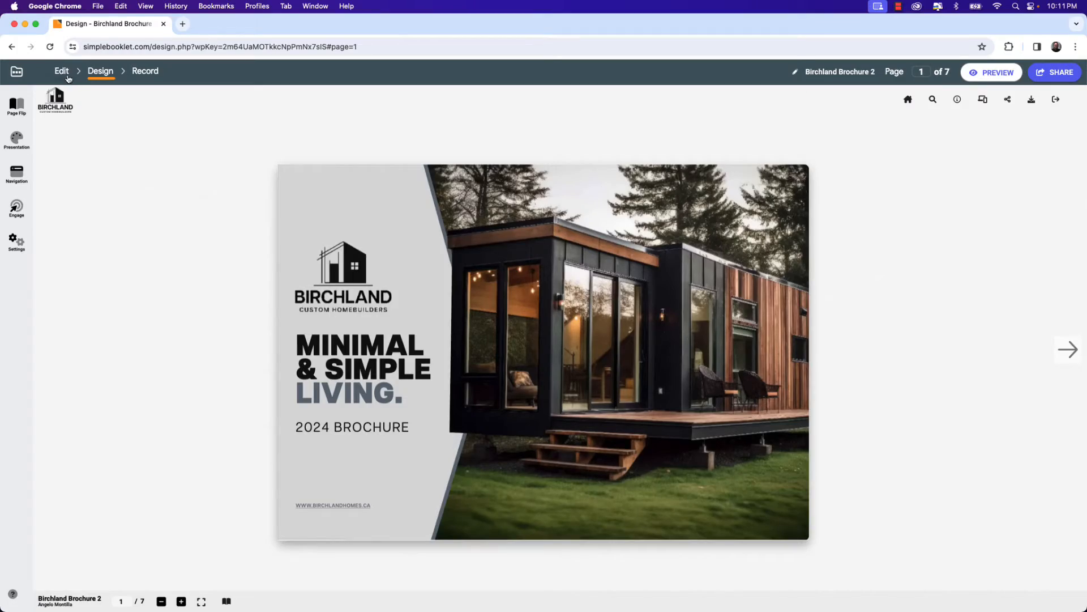
On page 2, add an Image lightbox button with Norgen Exterior.jpeg captioned "The Norgen is a popular model and highest selling unit in North America.".
{"action": "left_click", "coordinate": [64, 72]}
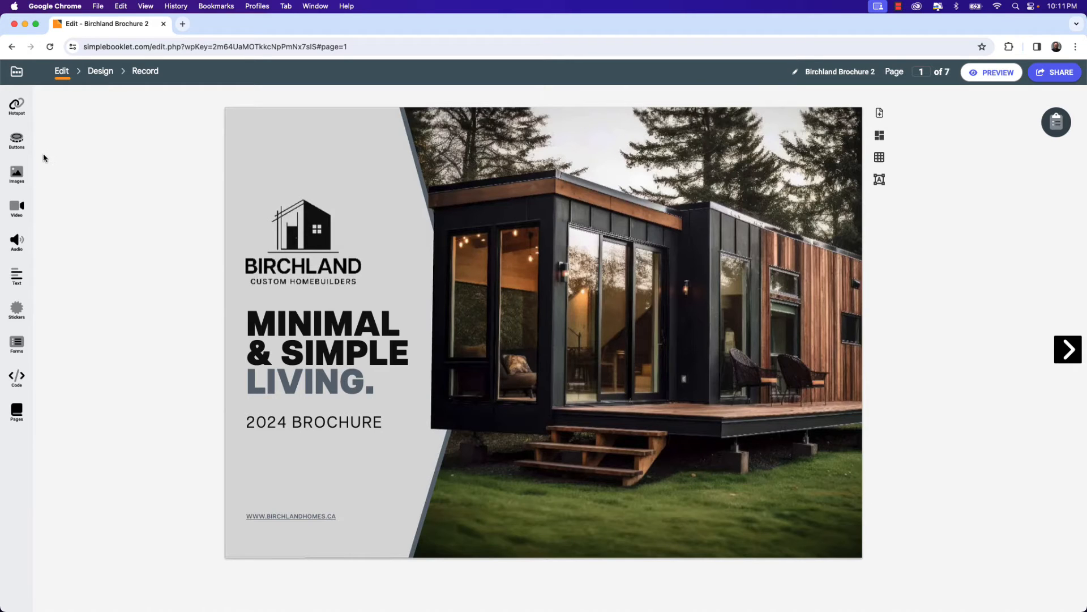
{"action": "left_click", "coordinate": [19, 144]}
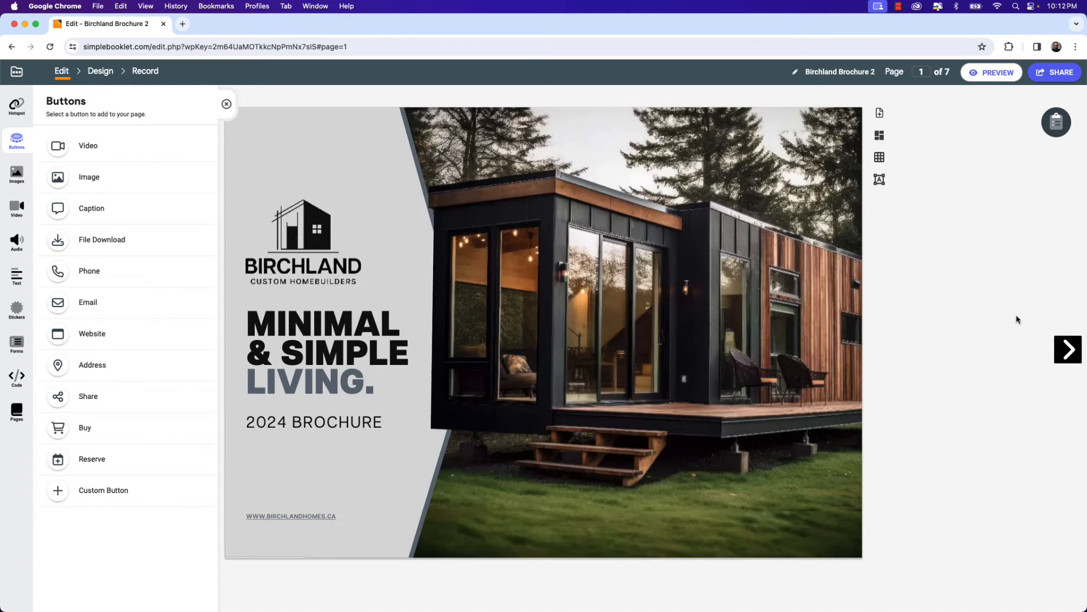
{"action": "left_click", "coordinate": [1064, 350]}
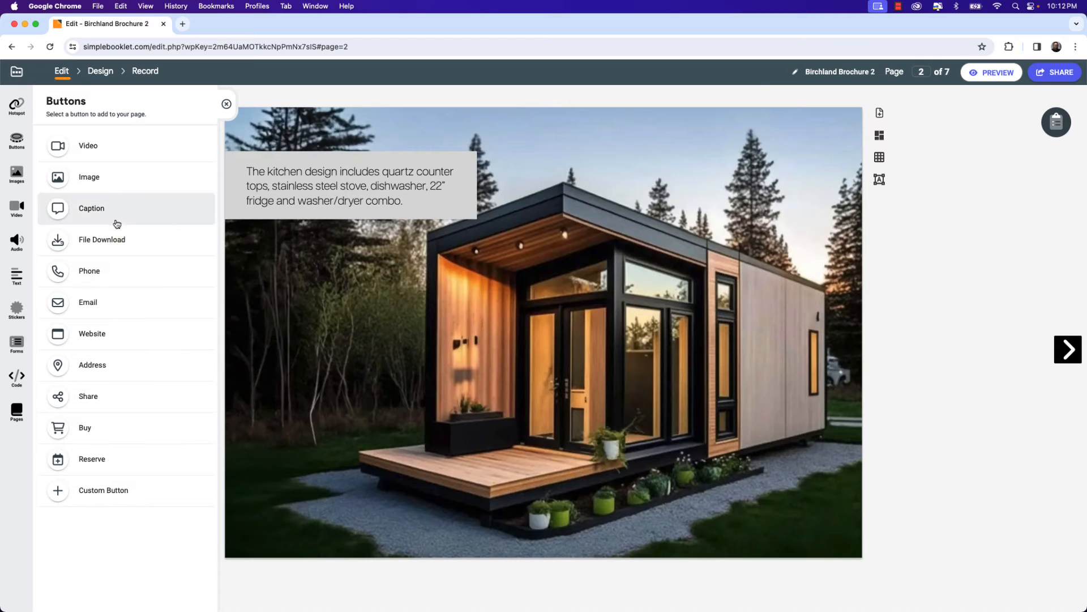
{"action": "left_click", "coordinate": [114, 178]}
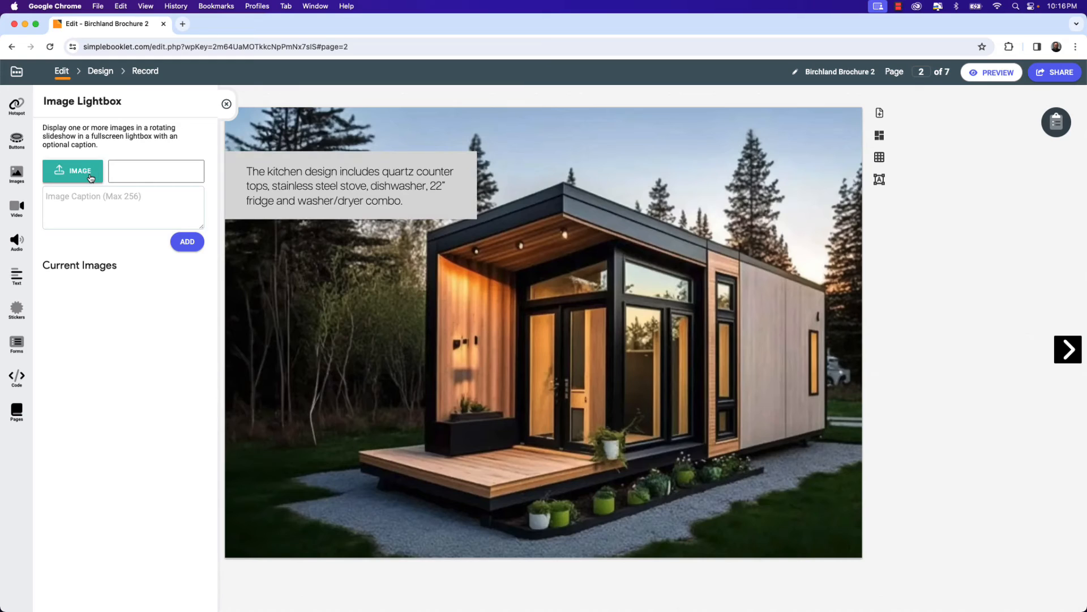
{"action": "left_click", "coordinate": [91, 178]}
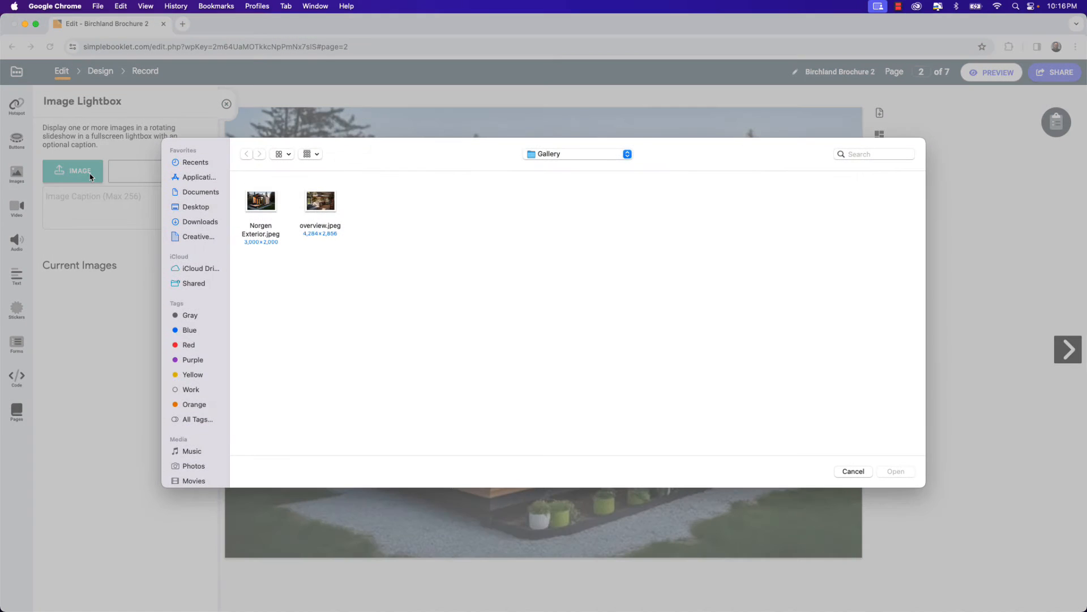
{"action": "left_click", "coordinate": [262, 203]}
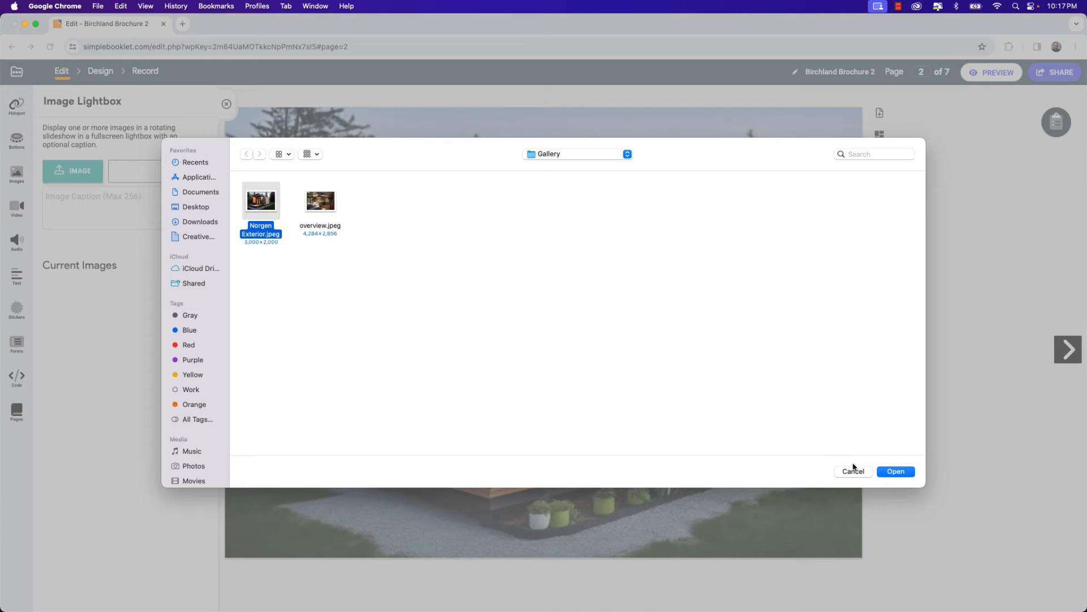
{"action": "left_click", "coordinate": [895, 472]}
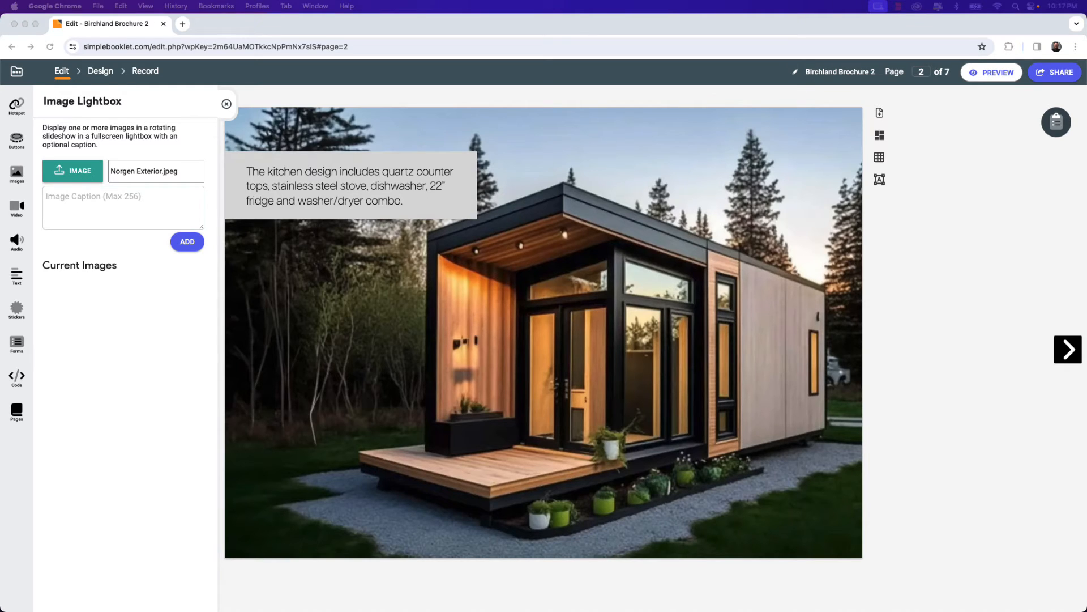
{"action": "left_click", "coordinate": [88, 199]}
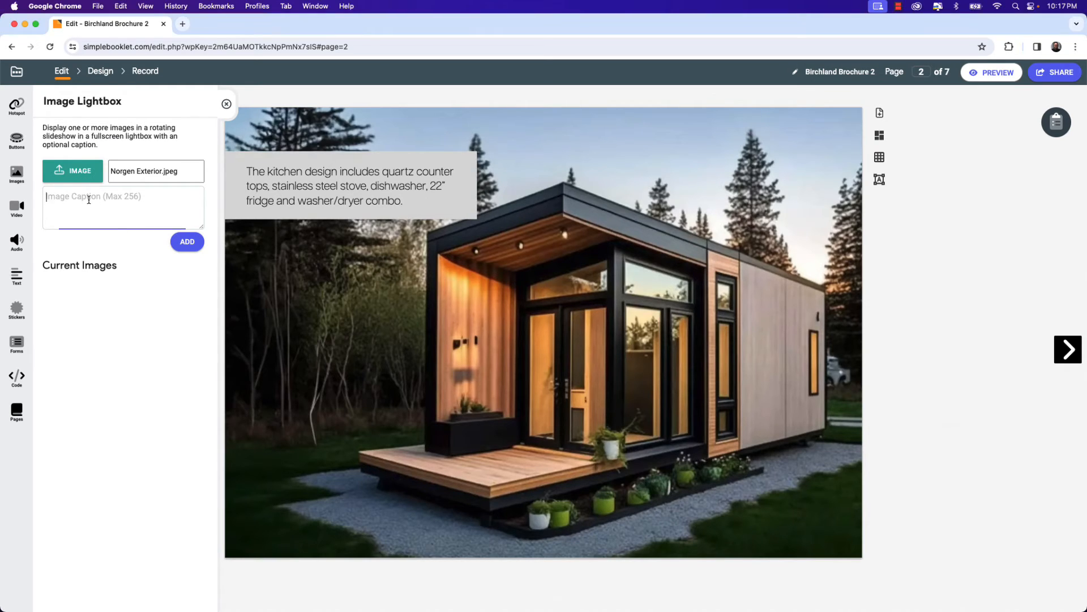
{"action": "type", "text": "The Norgen is a popular model and highest selling unit in North America."}
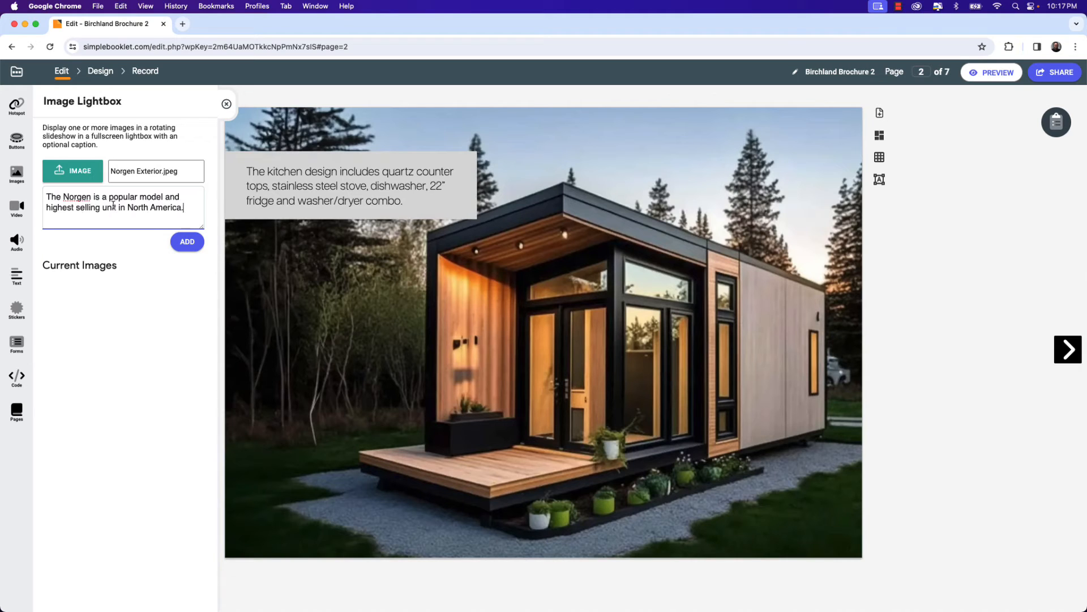
{"action": "left_click", "coordinate": [186, 242]}
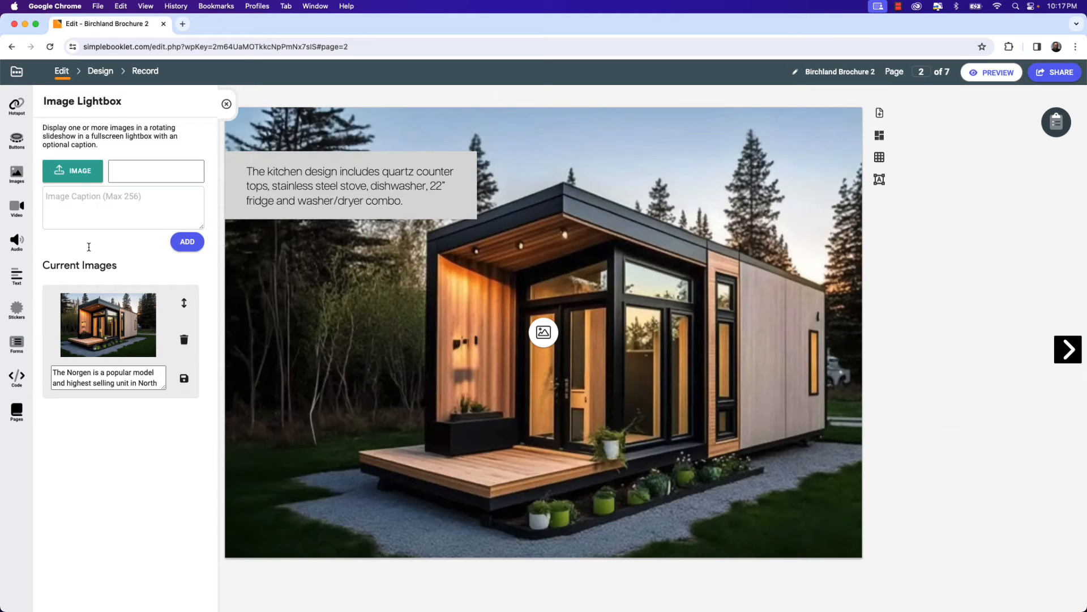
Add overview.jpeg to the lightbox with the caption "The Norgen provides craftsman quality and comfort.".
{"action": "left_click", "coordinate": [79, 178]}
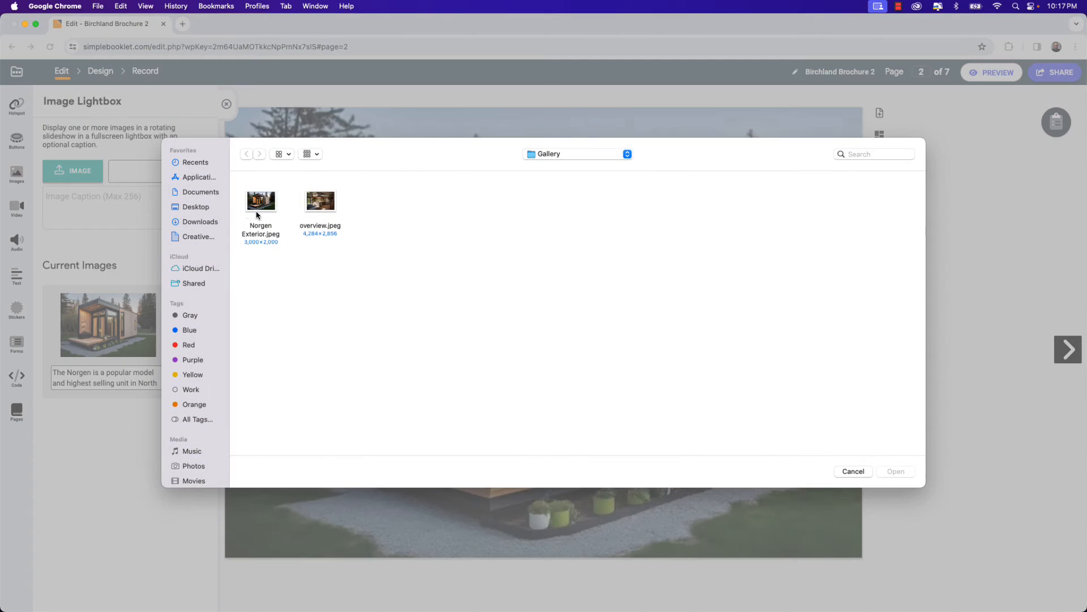
{"action": "left_click", "coordinate": [327, 210]}
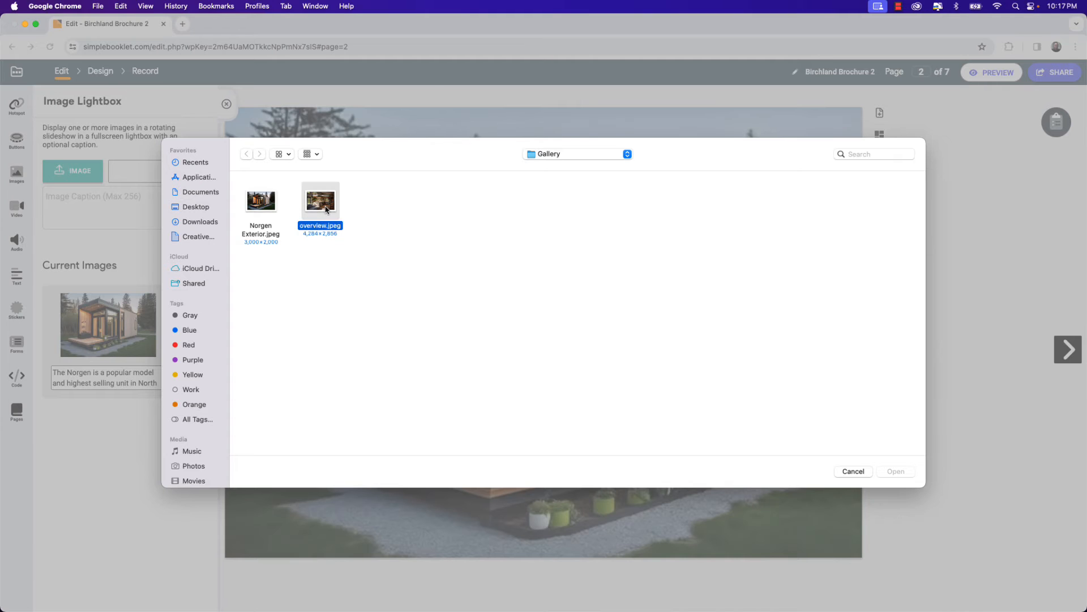
{"action": "left_click", "coordinate": [904, 472]}
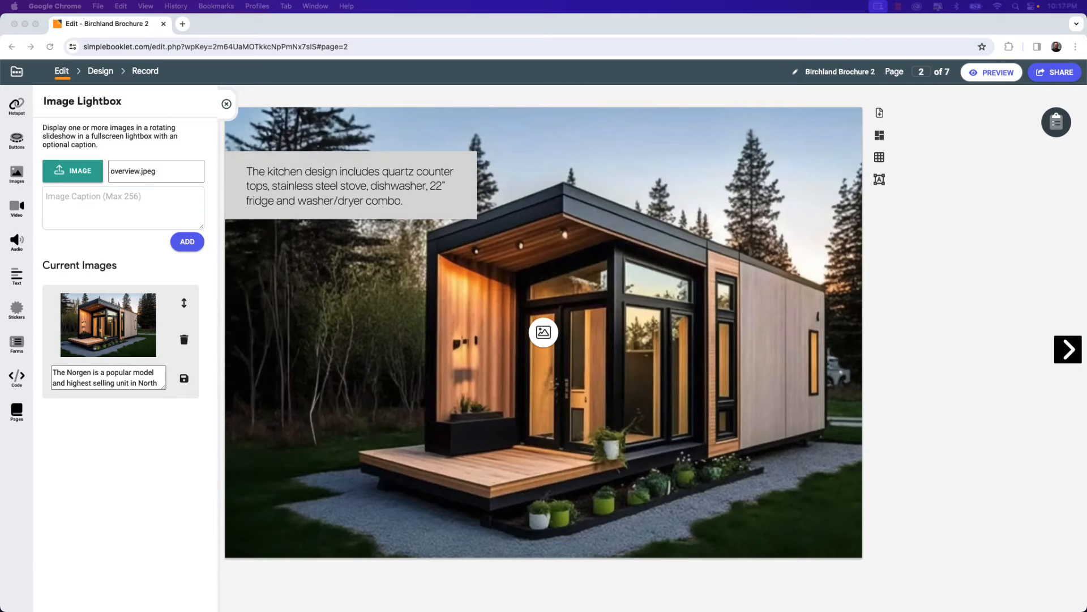
{"action": "left_click", "coordinate": [102, 198]}
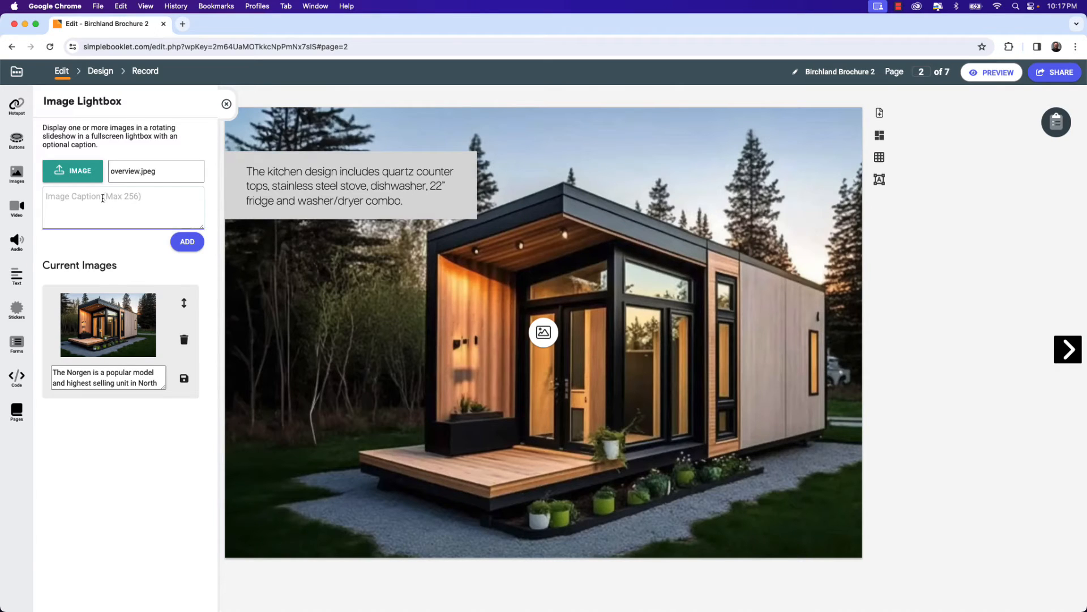
{"action": "type", "text": "The Norgen provides craftsman quality and comfort."}
{"action": "left_click", "coordinate": [187, 243]}
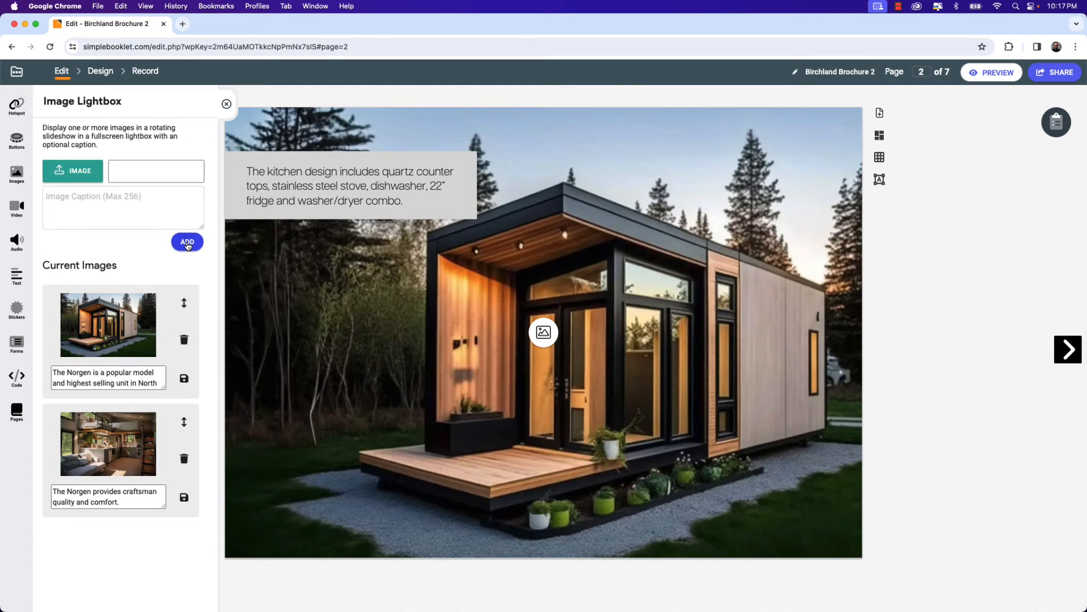
Move the lightbox button to the lower-left corner of the page and close the lightbox panel.
{"action": "left_click_drag", "start_coordinate": [184, 304], "coordinate": [169, 322]}
{"action": "left_click", "coordinate": [542, 335]}
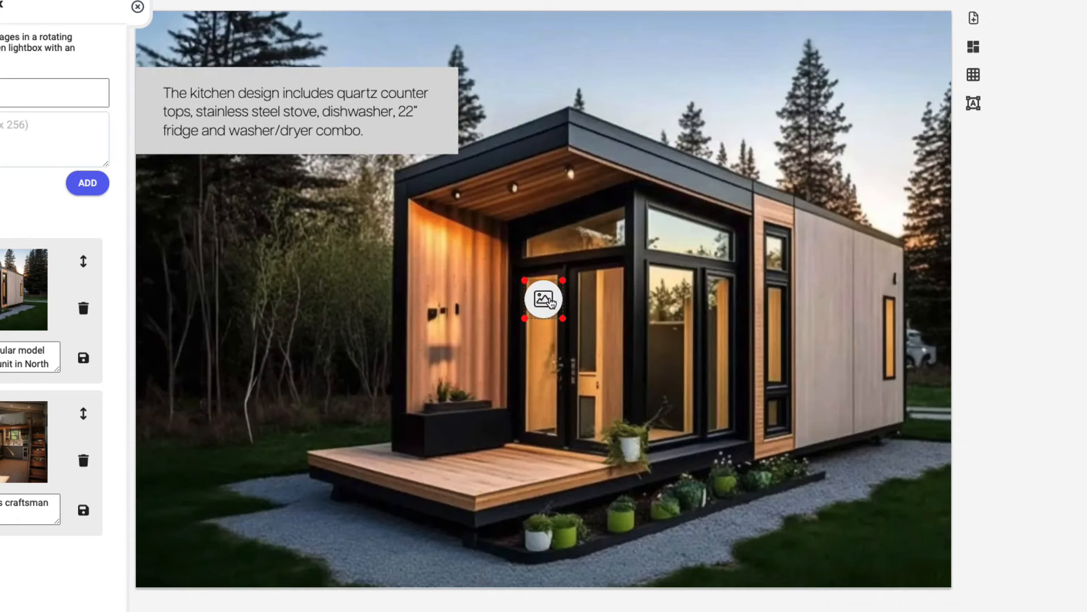
{"action": "left_click_drag", "start_coordinate": [550, 307], "coordinate": [192, 537]}
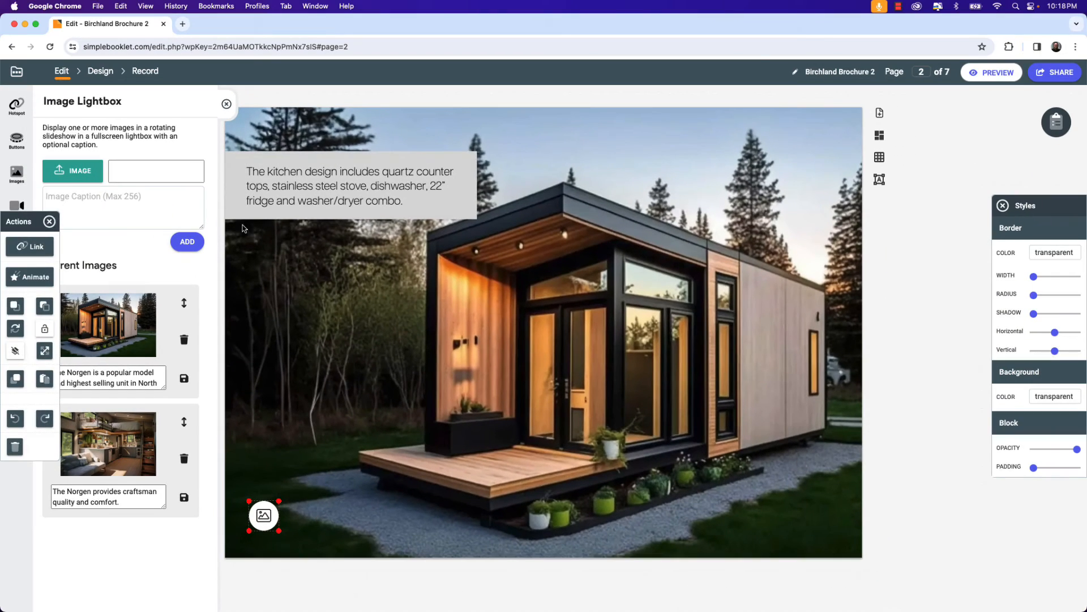
{"action": "left_click", "coordinate": [226, 104]}
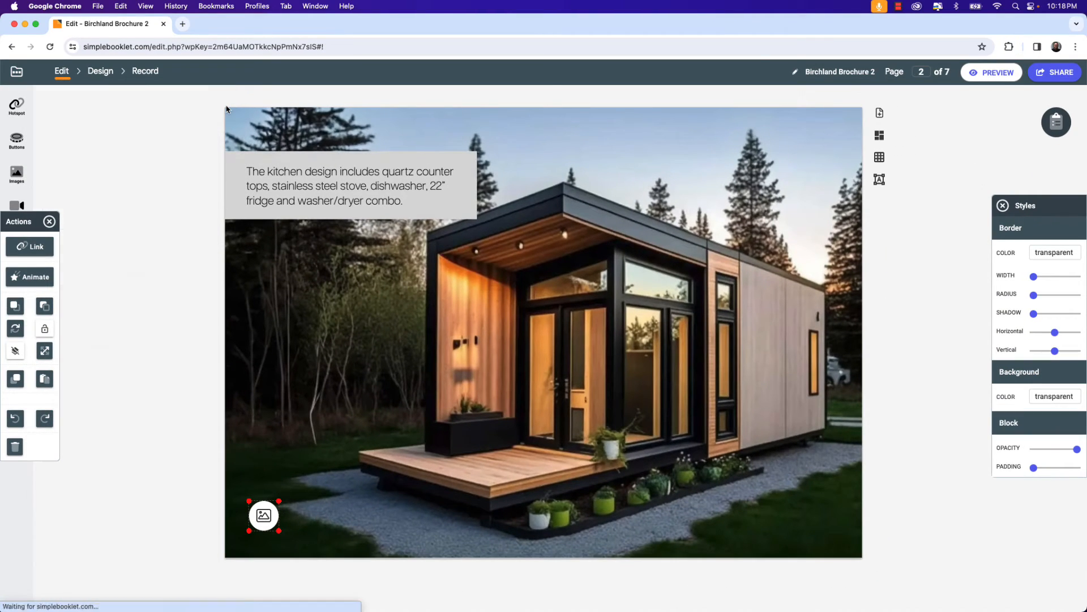
Animate the lightbox button to Pulse when a reader opens the page.
{"action": "double_click", "coordinate": [262, 525]}
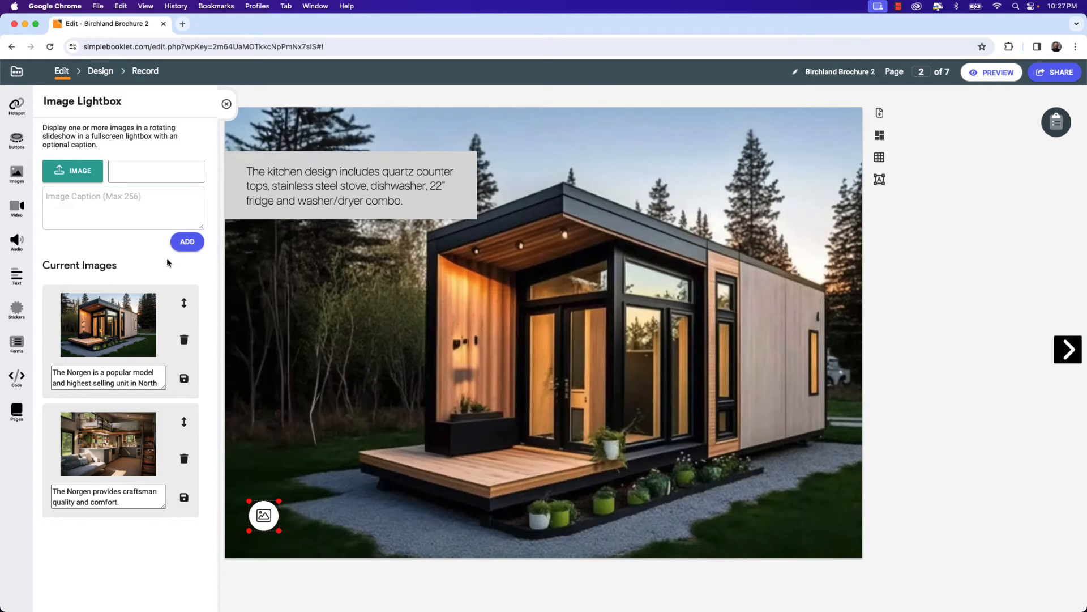
{"action": "left_click", "coordinate": [226, 105]}
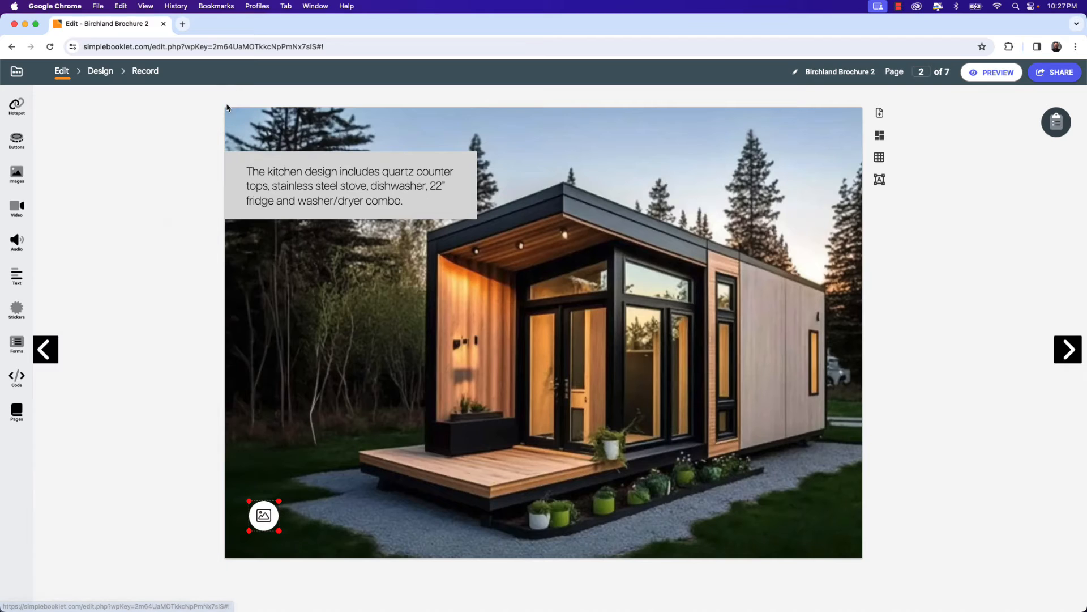
{"action": "left_click", "coordinate": [264, 515]}
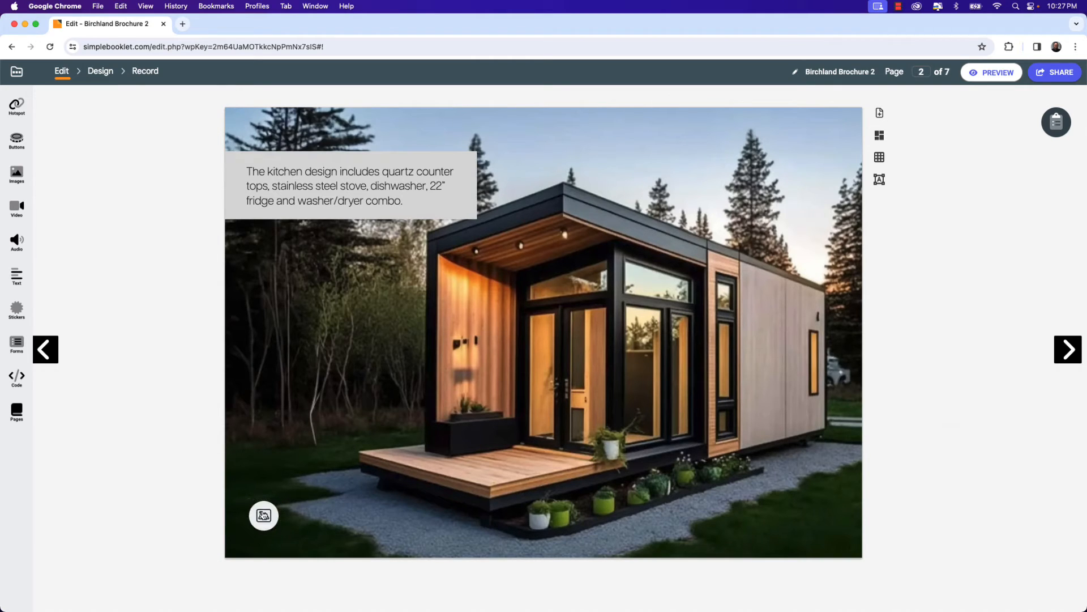
{"action": "left_click", "coordinate": [264, 515]}
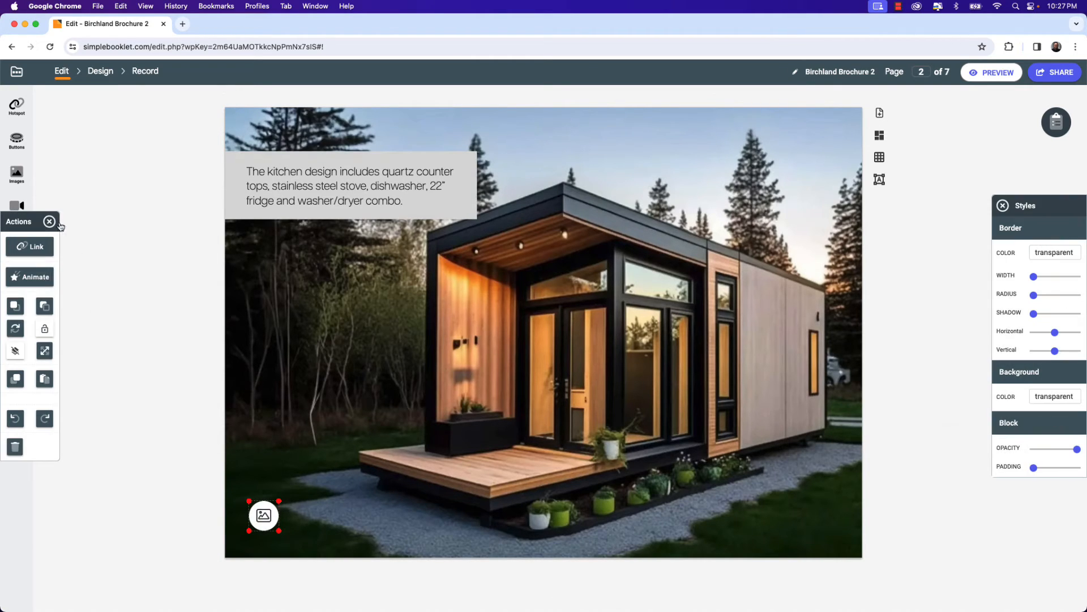
{"action": "left_click", "coordinate": [34, 283]}
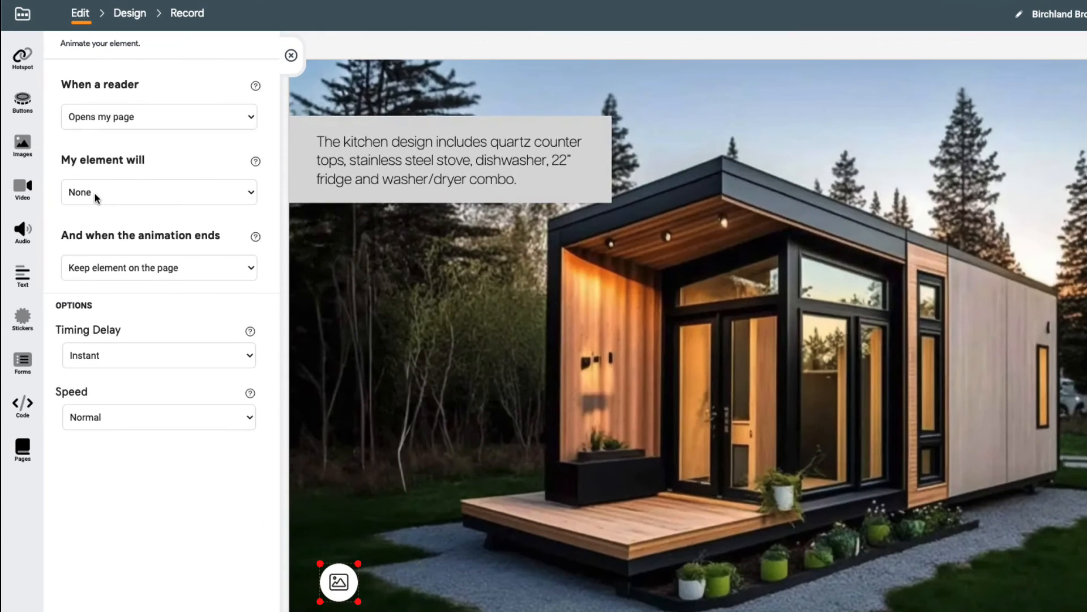
{"action": "left_click", "coordinate": [96, 193]}
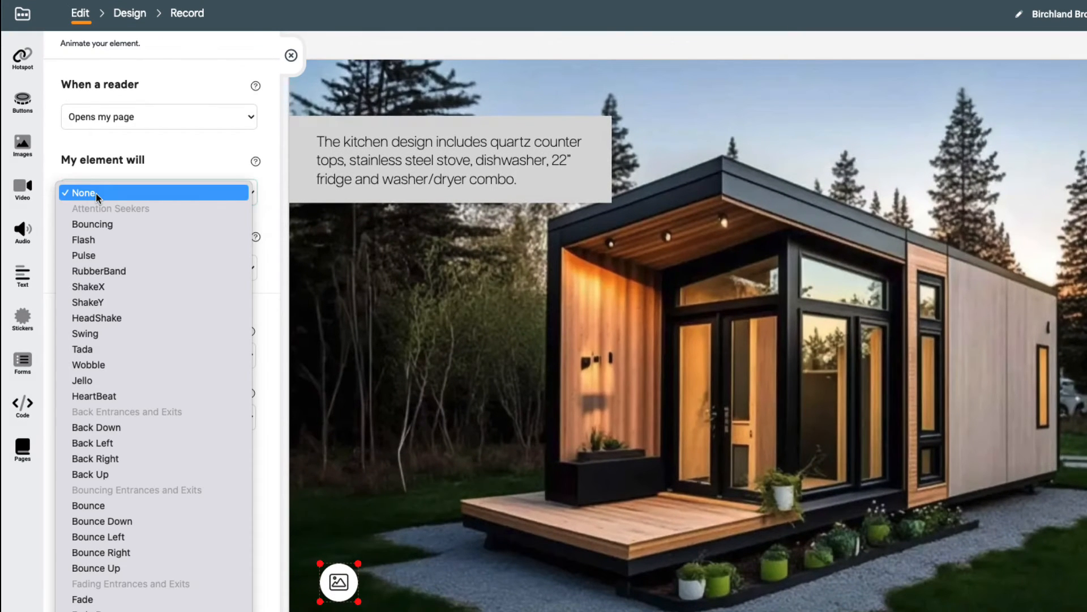
{"action": "left_click", "coordinate": [95, 256]}
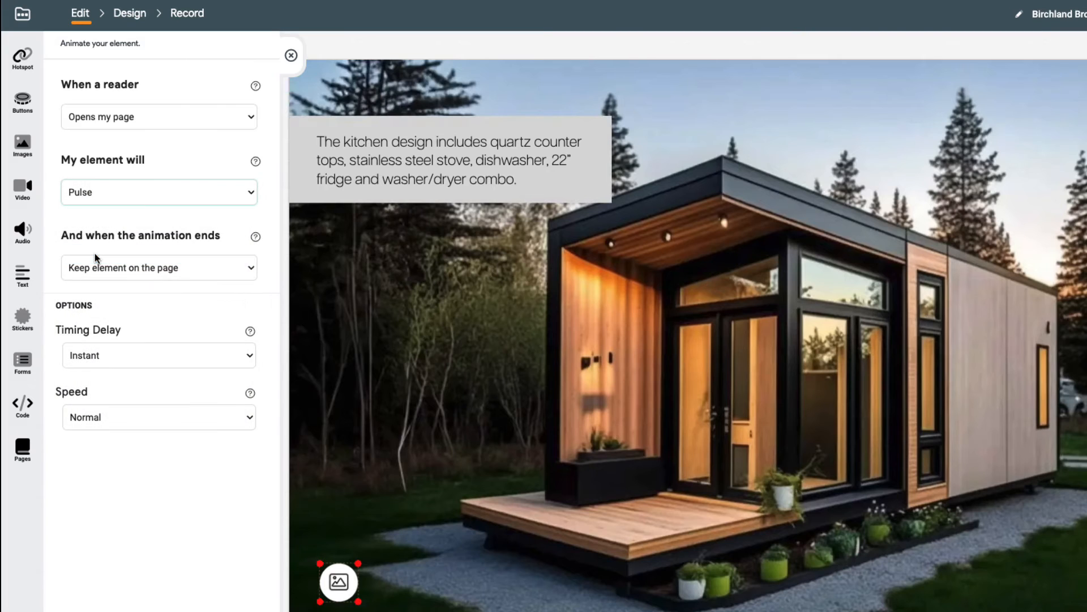
Set the button's animation to loop when it ends and its speed to Slow, then close the animation panel.
{"action": "left_click", "coordinate": [115, 193]}
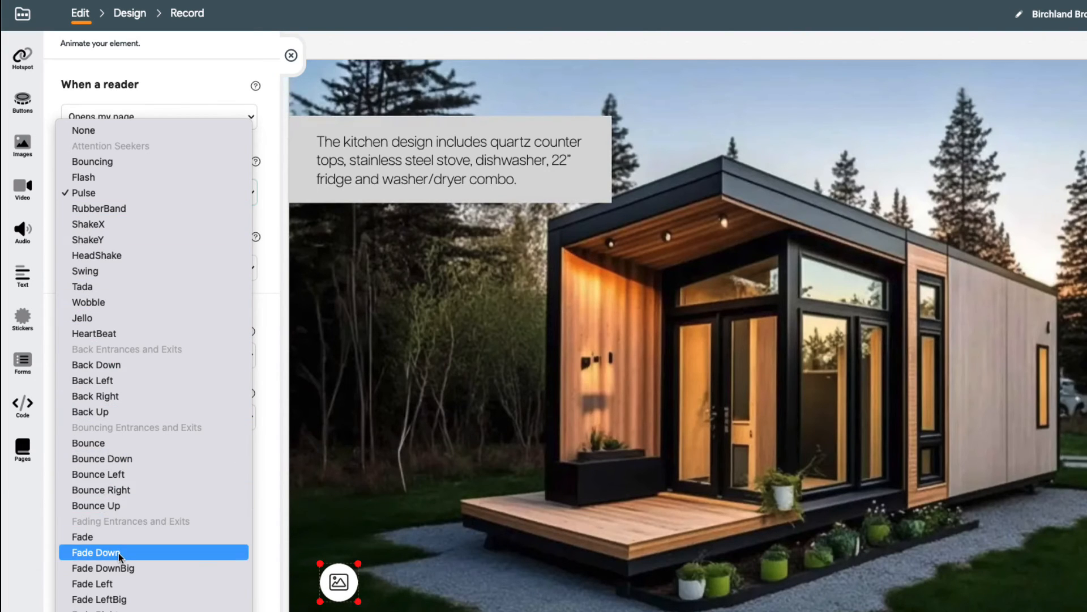
{"action": "left_click", "coordinate": [105, 195]}
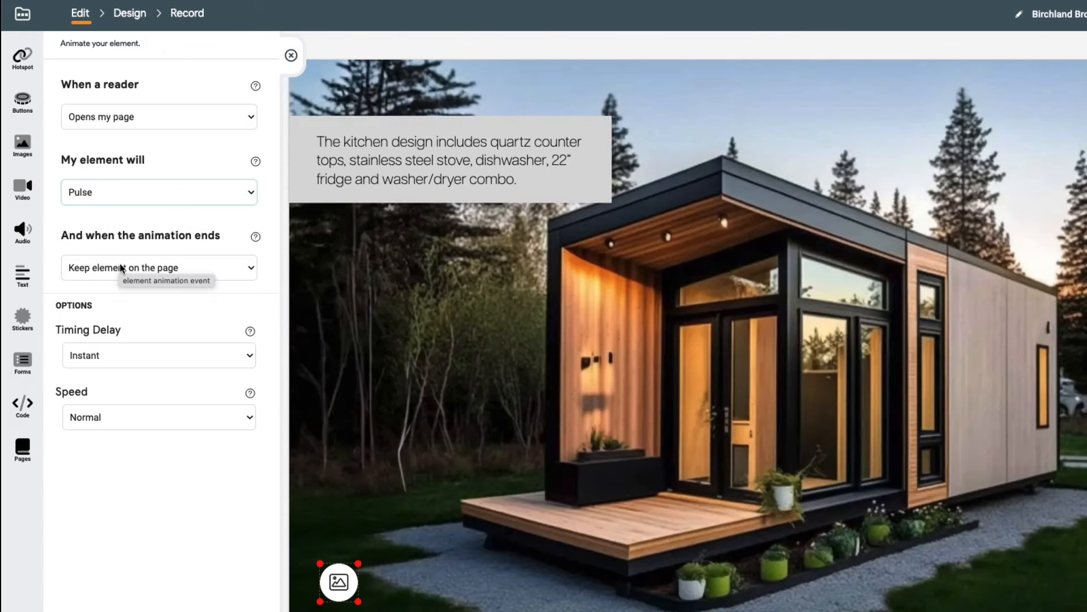
{"action": "left_click", "coordinate": [146, 271]}
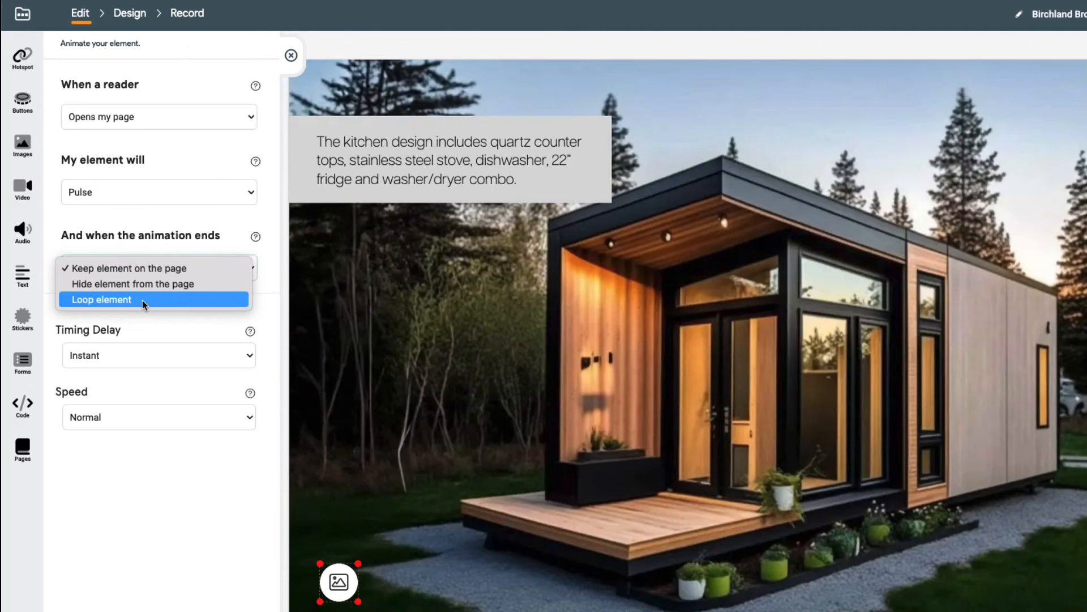
{"action": "left_click", "coordinate": [142, 300]}
{"action": "left_click", "coordinate": [130, 417]}
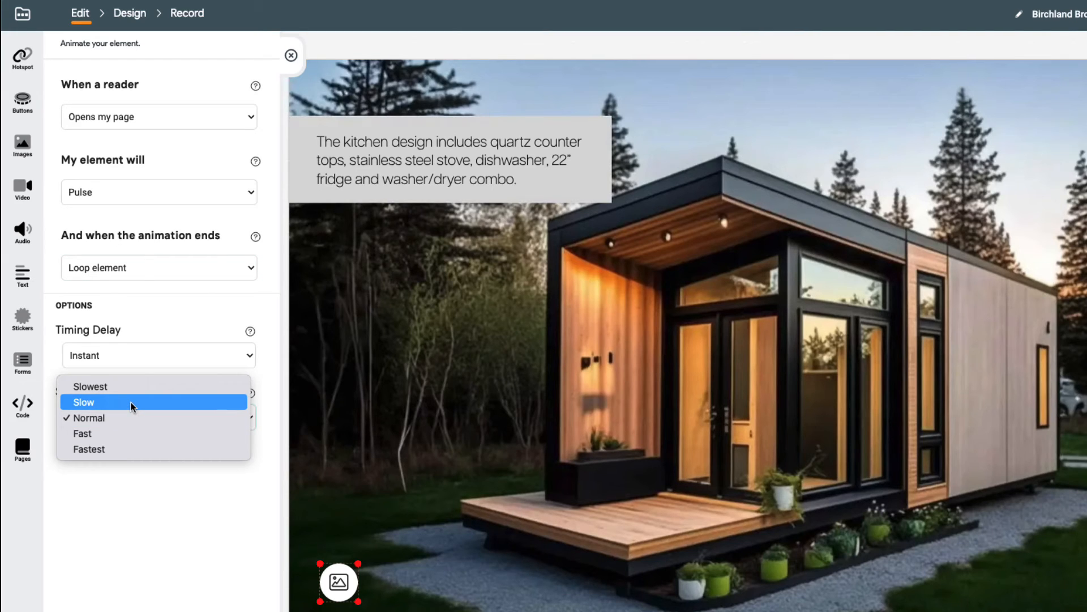
{"action": "left_click", "coordinate": [131, 404]}
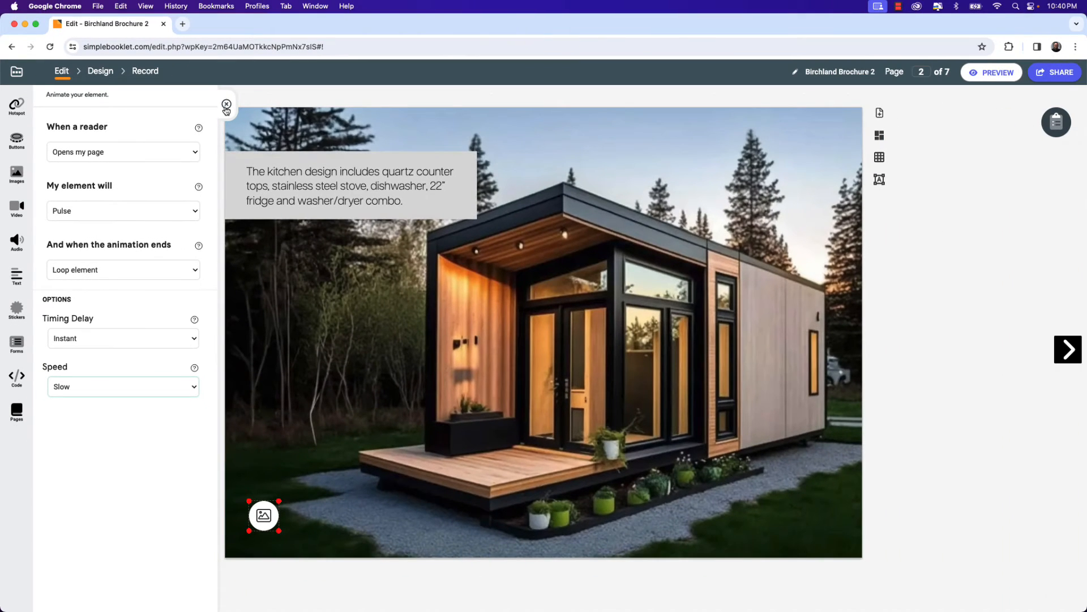
{"action": "left_click", "coordinate": [227, 106]}
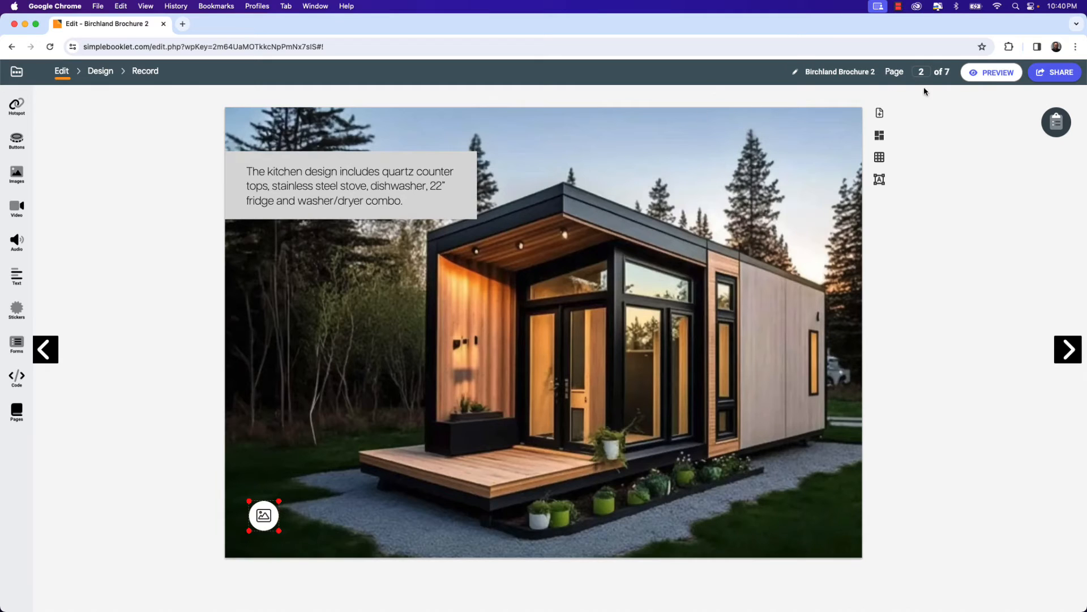
Preview the flipbook and page through to the Norgen spread to check the animated lightbox button.
{"action": "left_click", "coordinate": [995, 77]}
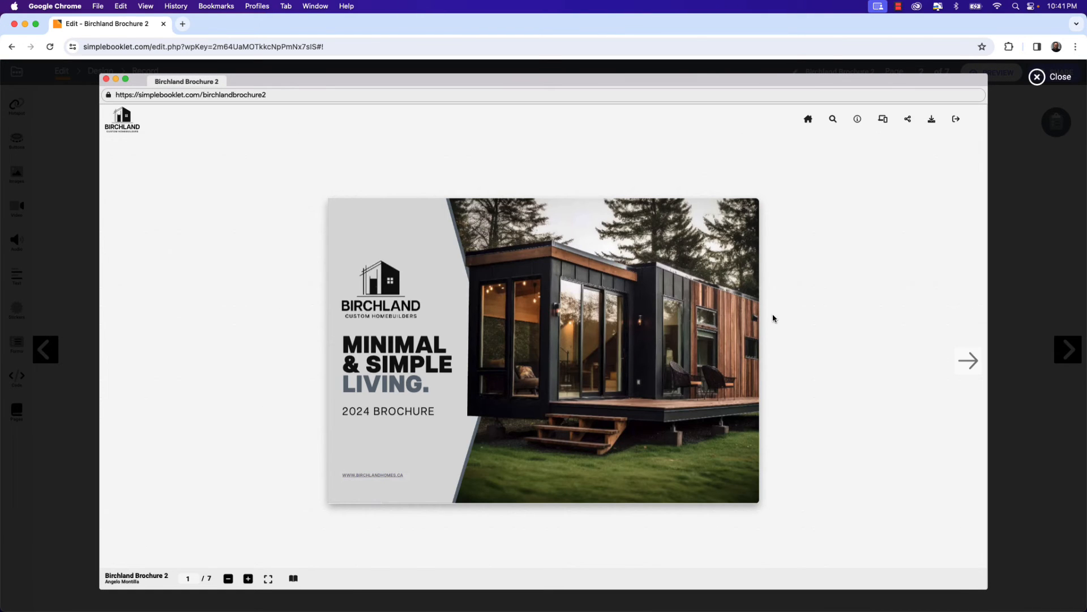
{"action": "left_click", "coordinate": [969, 360]}
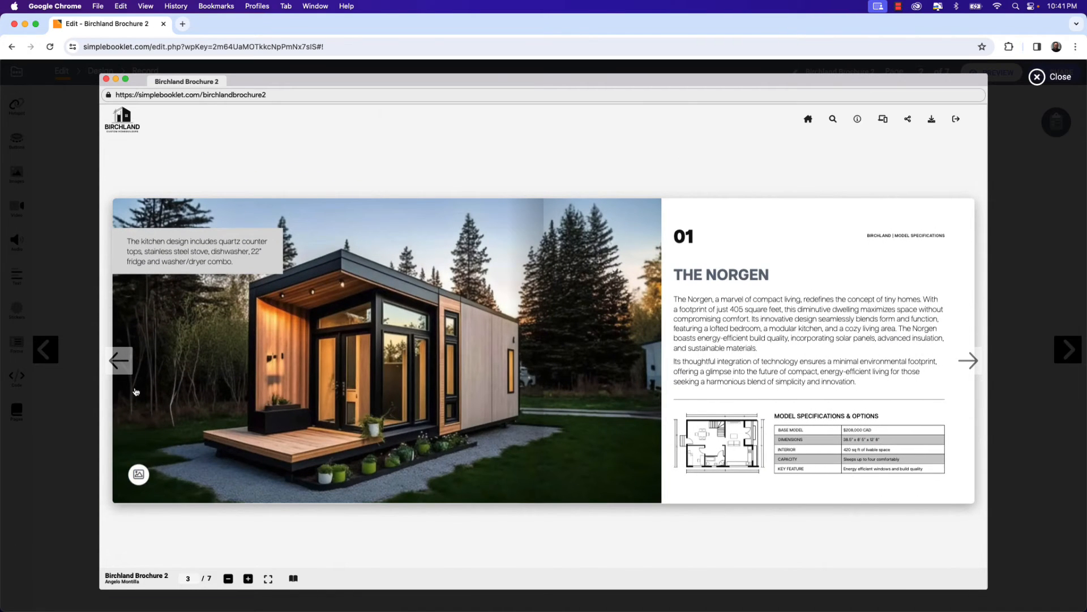
{"action": "left_click", "coordinate": [126, 369]}
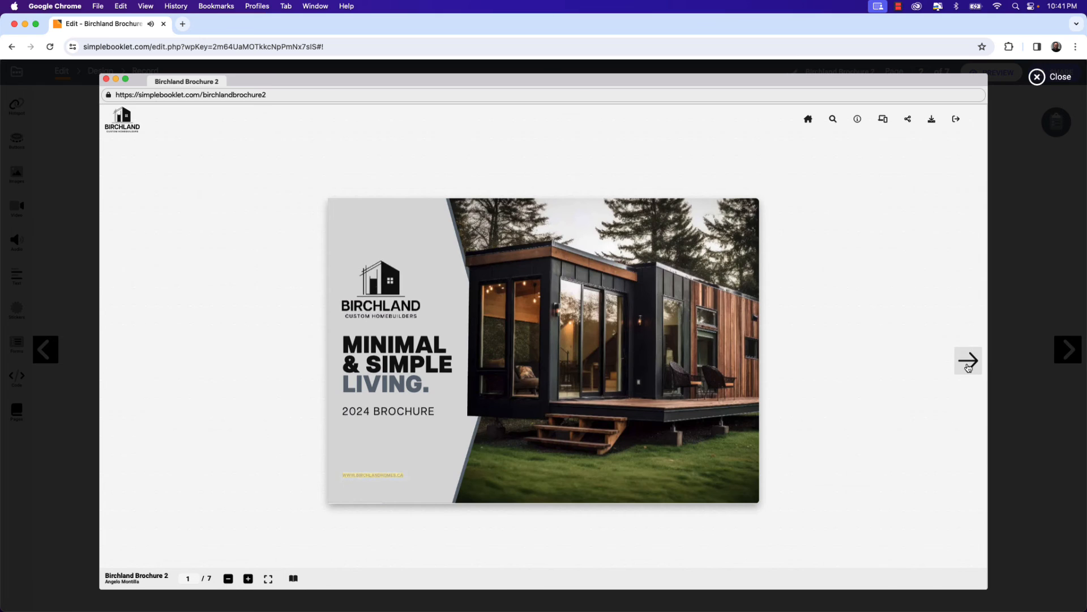
{"action": "left_click", "coordinate": [966, 365]}
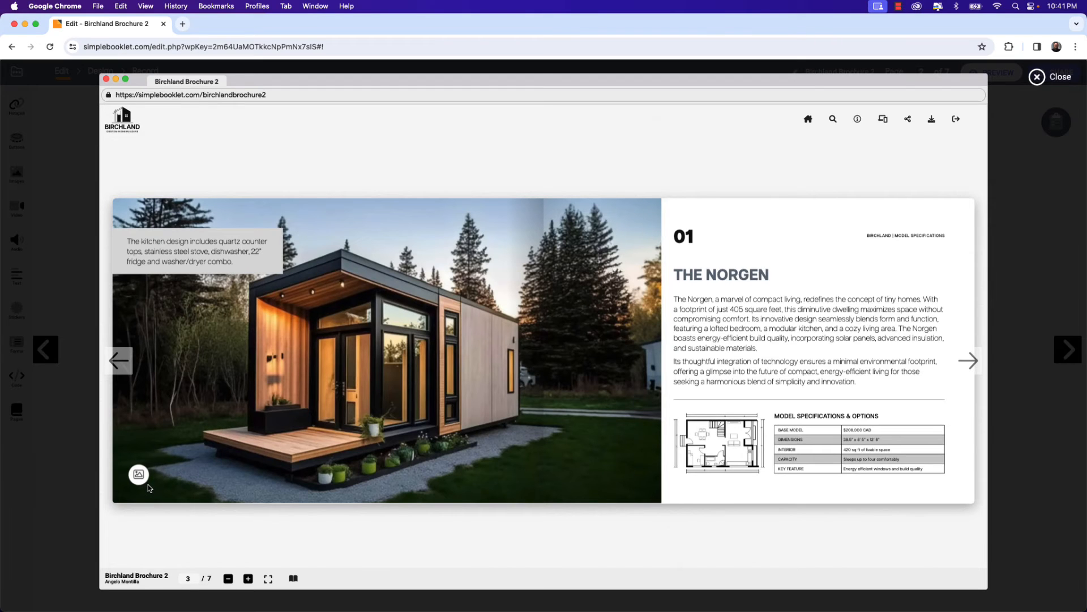
Open the lightbox button in the preview, view the next gallery image, close the lightbox and exit the preview.
{"action": "left_click", "coordinate": [141, 481]}
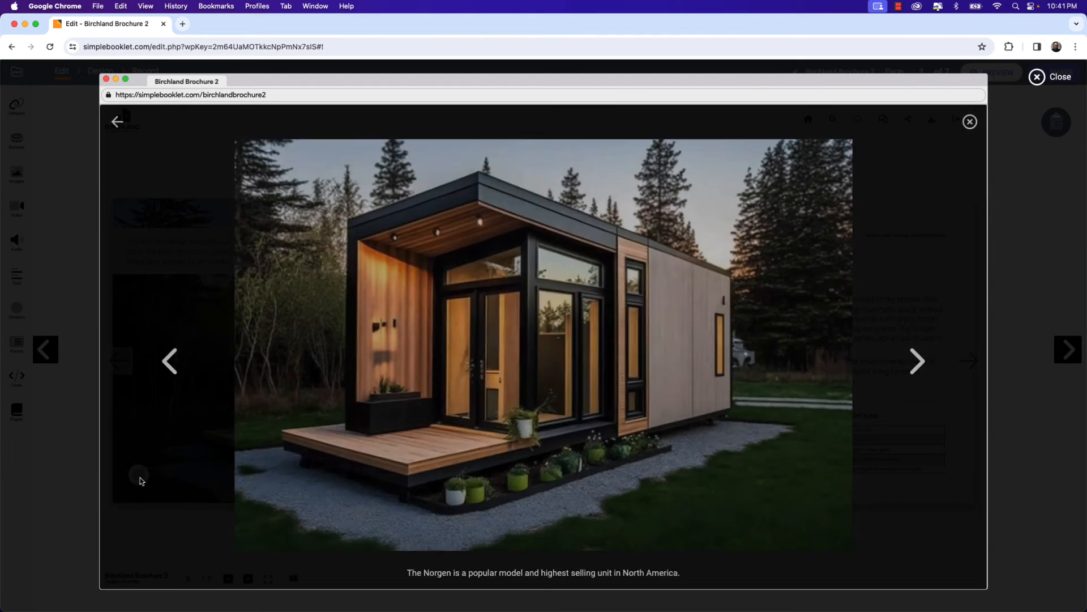
{"action": "left_click", "coordinate": [917, 360]}
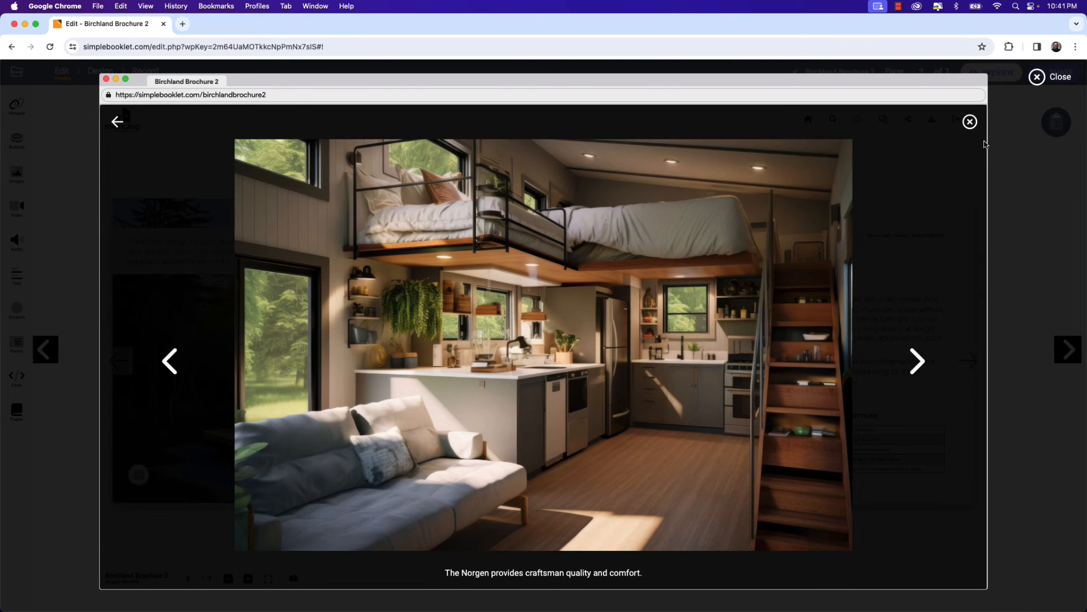
{"action": "left_click", "coordinate": [970, 122]}
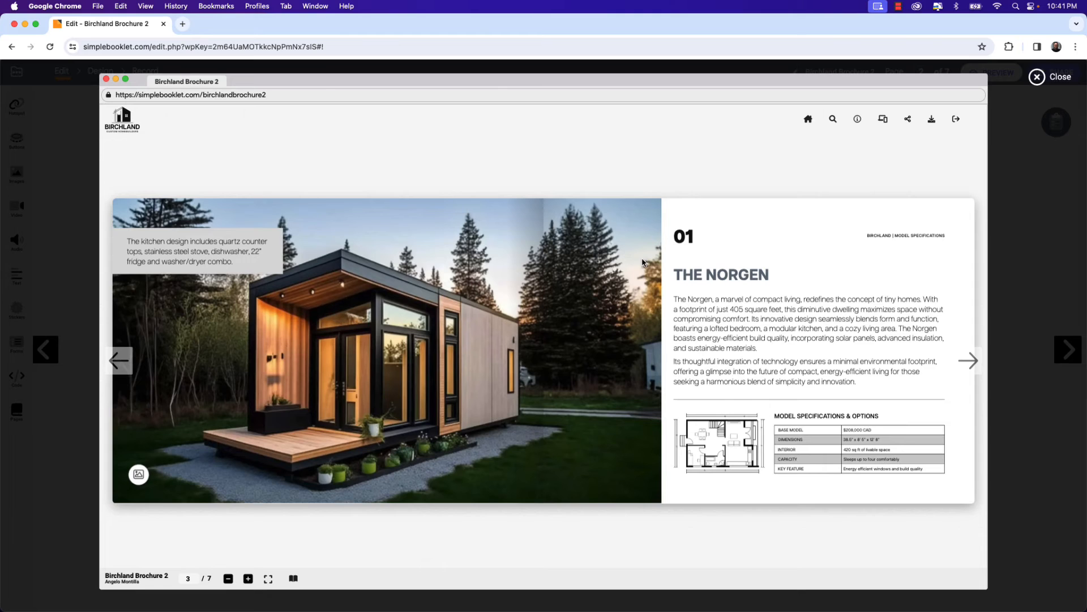
{"action": "left_click", "coordinate": [1037, 77]}
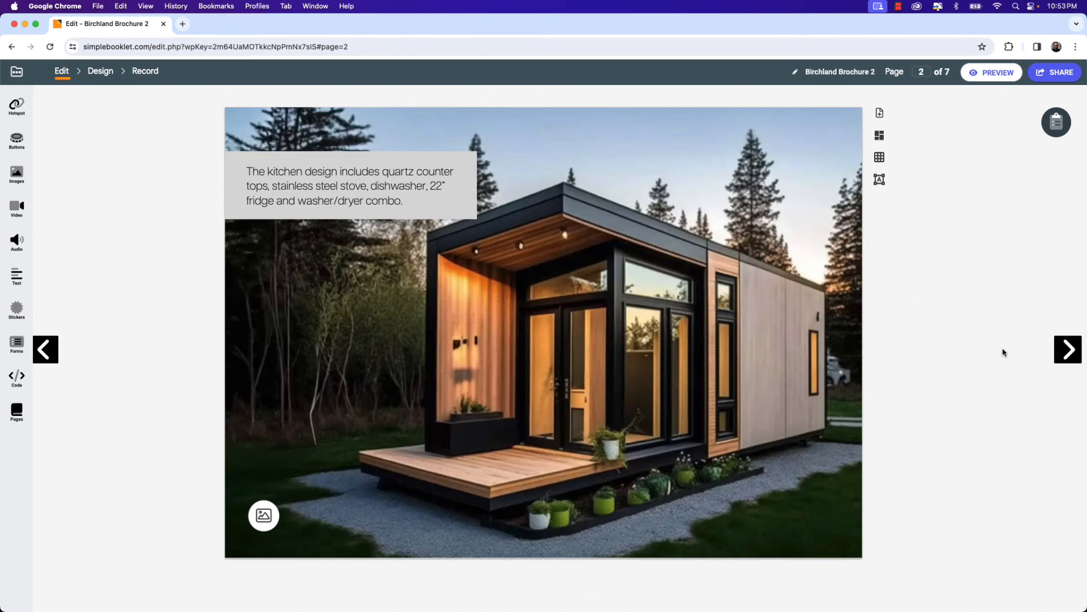
On page 3, add a video displayed as a button, uploading promo video.mp4 from the Dec. 11 - Simplebooklet folder.
{"action": "left_click", "coordinate": [1067, 350]}
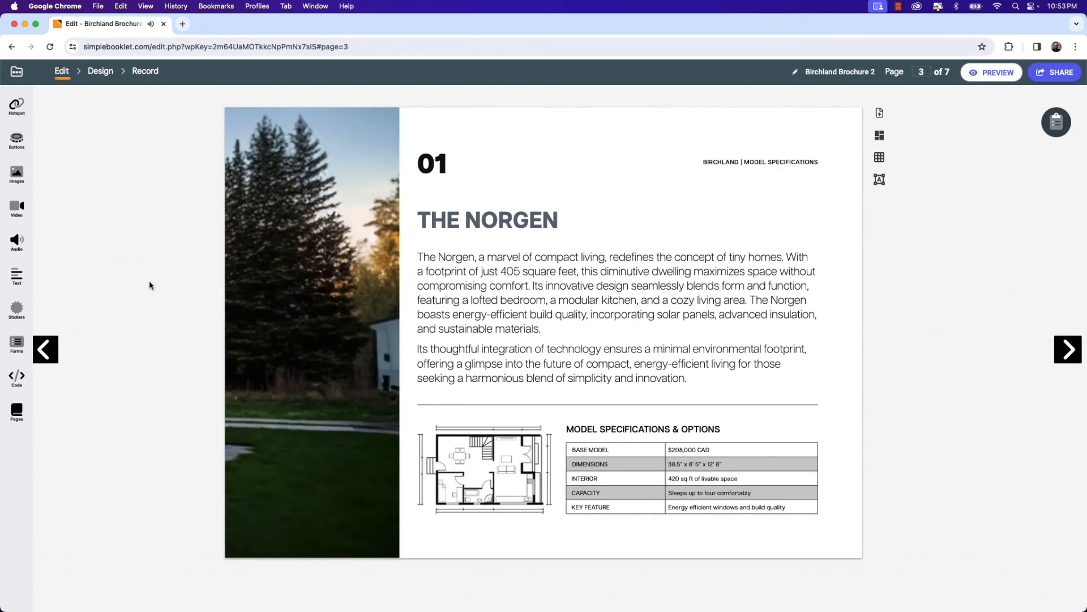
{"action": "left_click", "coordinate": [18, 211]}
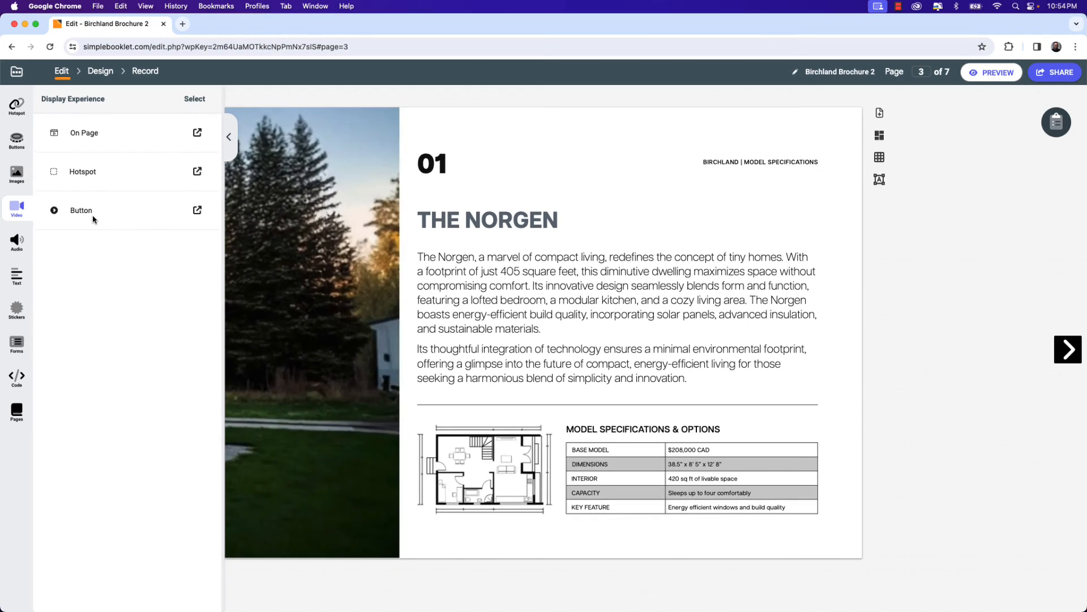
{"action": "left_click", "coordinate": [121, 203]}
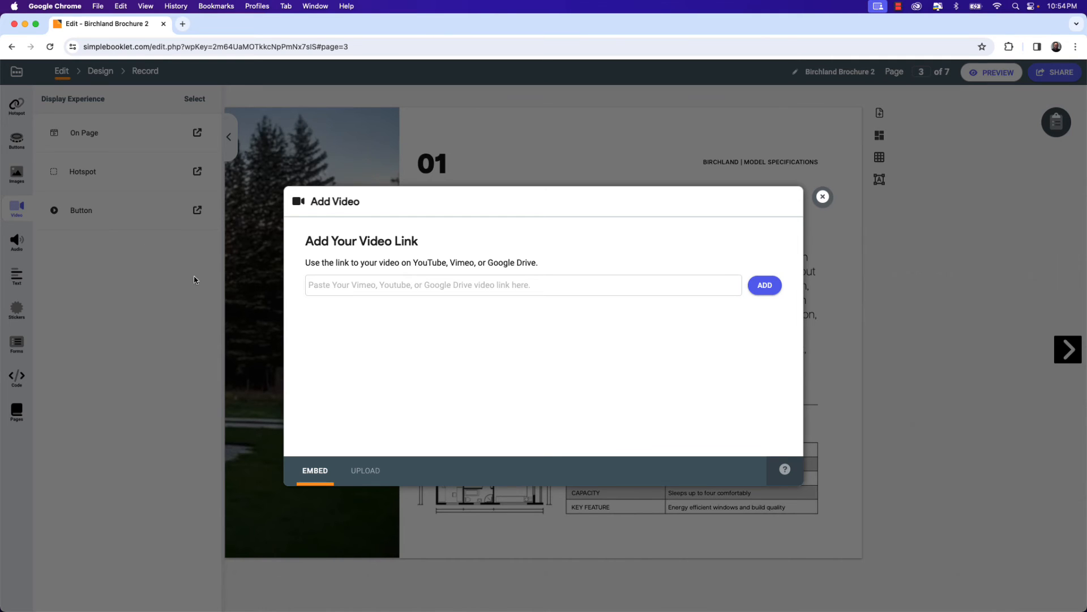
{"action": "left_click", "coordinate": [365, 471]}
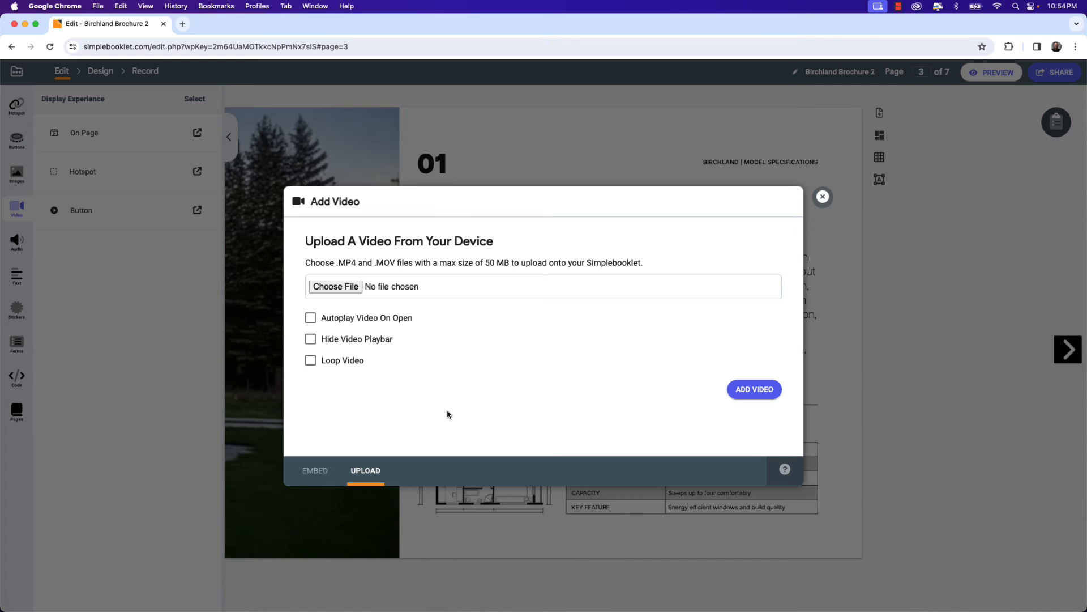
{"action": "left_click", "coordinate": [350, 289]}
{"action": "left_click", "coordinate": [538, 153]}
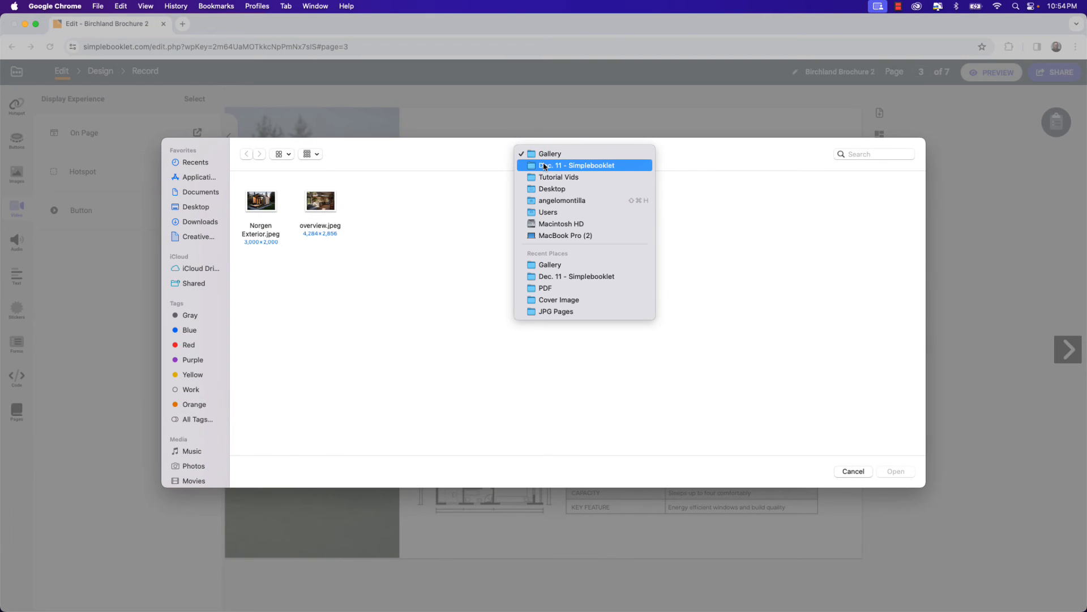
{"action": "left_click", "coordinate": [541, 163]}
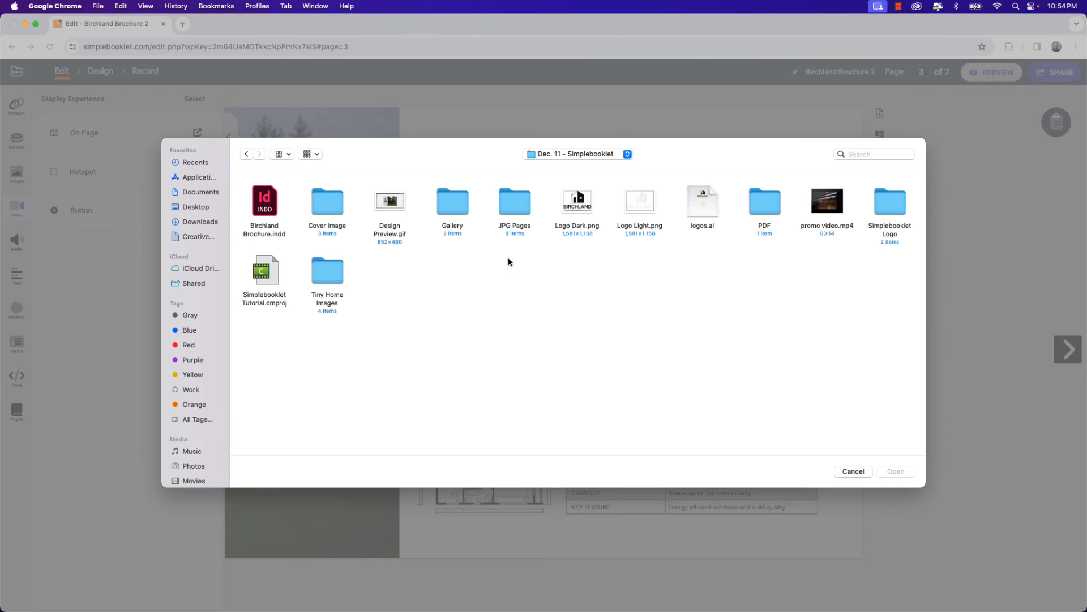
{"action": "left_click", "coordinate": [821, 210]}
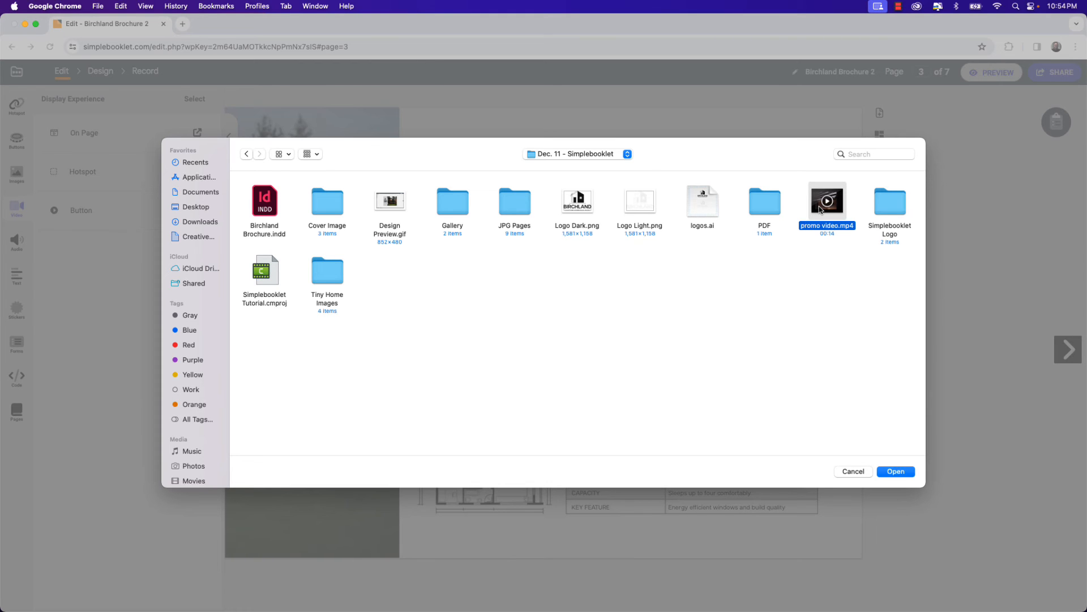
{"action": "left_click", "coordinate": [890, 474]}
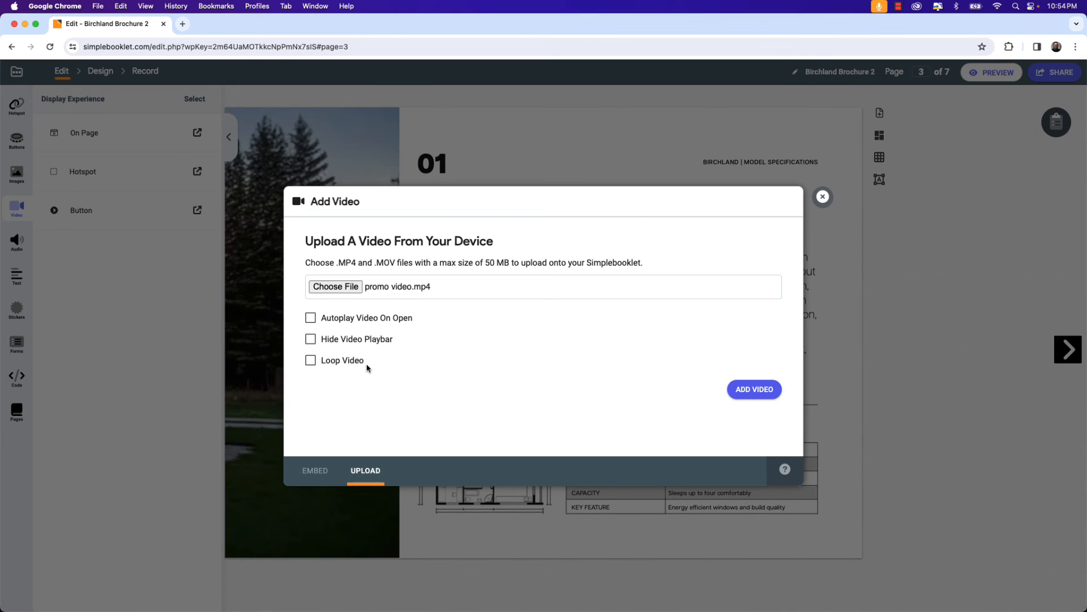
{"action": "left_click", "coordinate": [766, 392]}
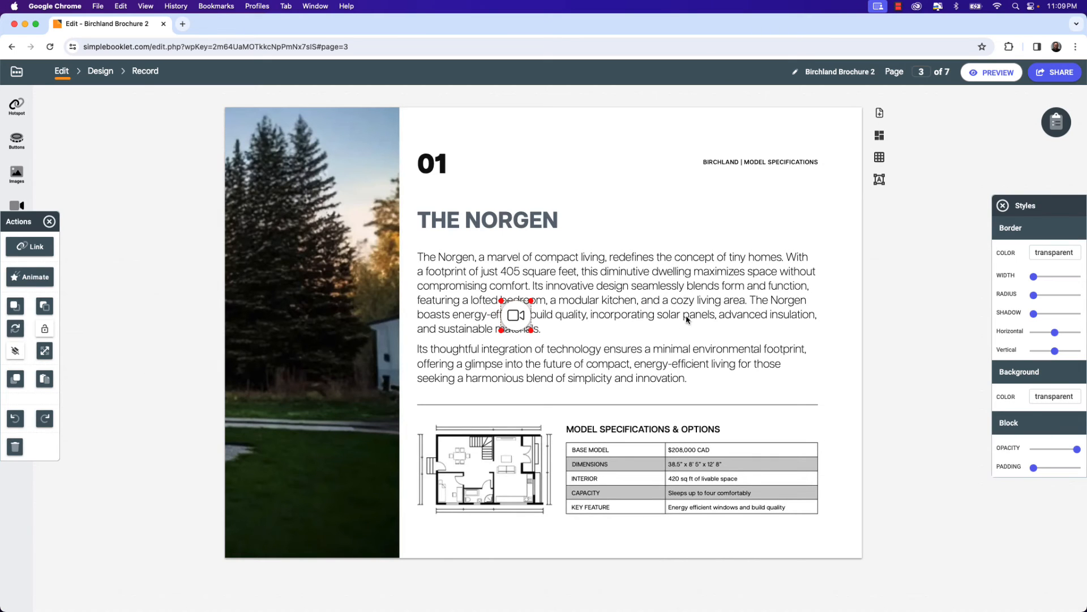
Move the video button beside THE NORGEN heading and switch to the Design view.
{"action": "left_click_drag", "start_coordinate": [513, 327], "coordinate": [593, 231]}
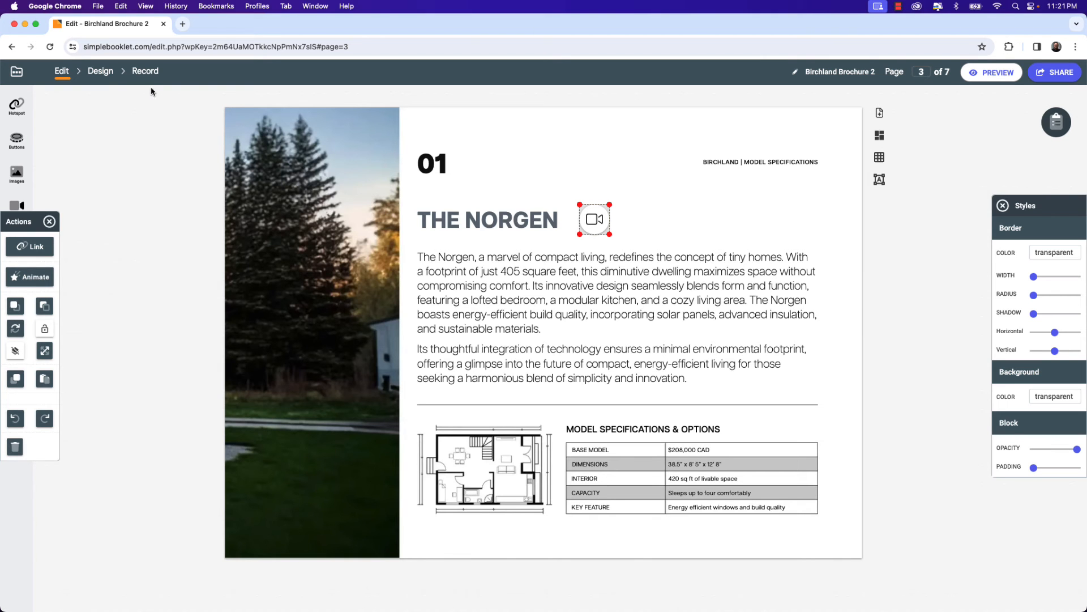
{"action": "left_click", "coordinate": [103, 77]}
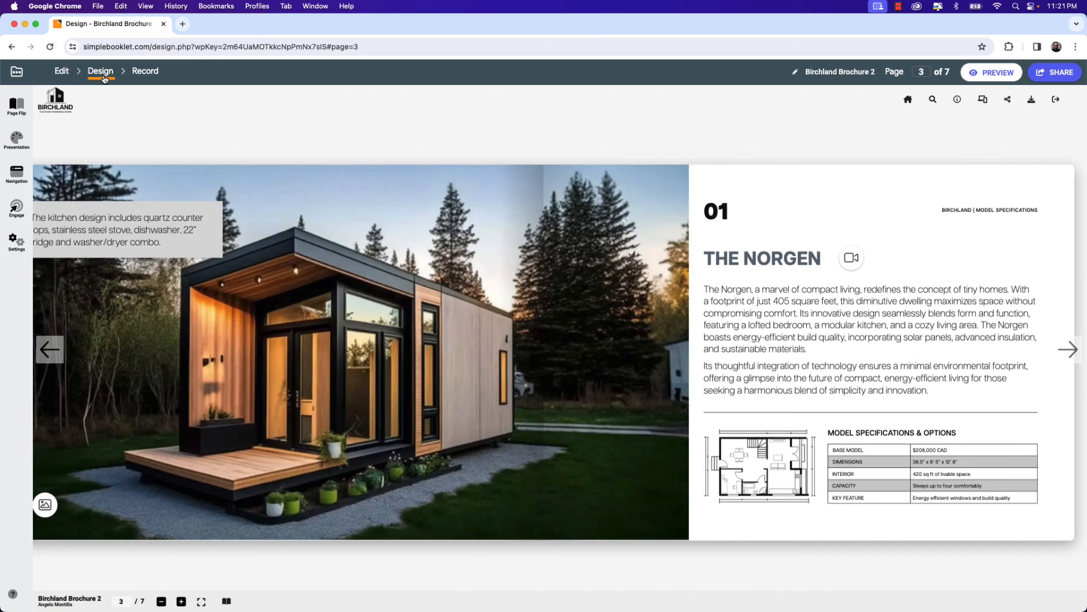
Preview the flipbook, go to the Norgen spread, play the video button and close the video.
{"action": "left_click", "coordinate": [977, 74]}
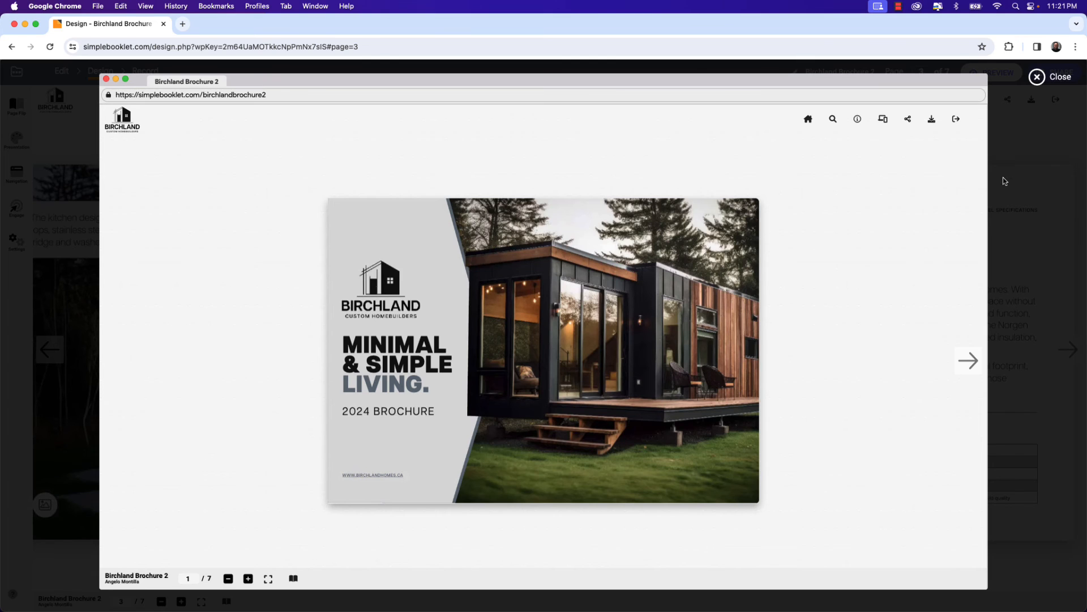
{"action": "left_click", "coordinate": [968, 360]}
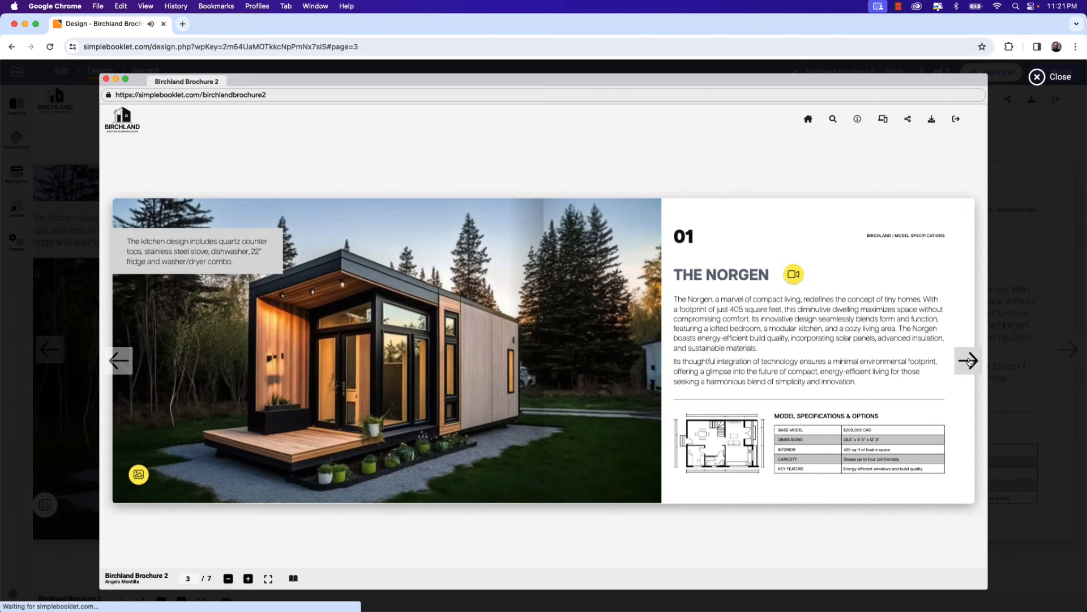
{"action": "left_click", "coordinate": [799, 283]}
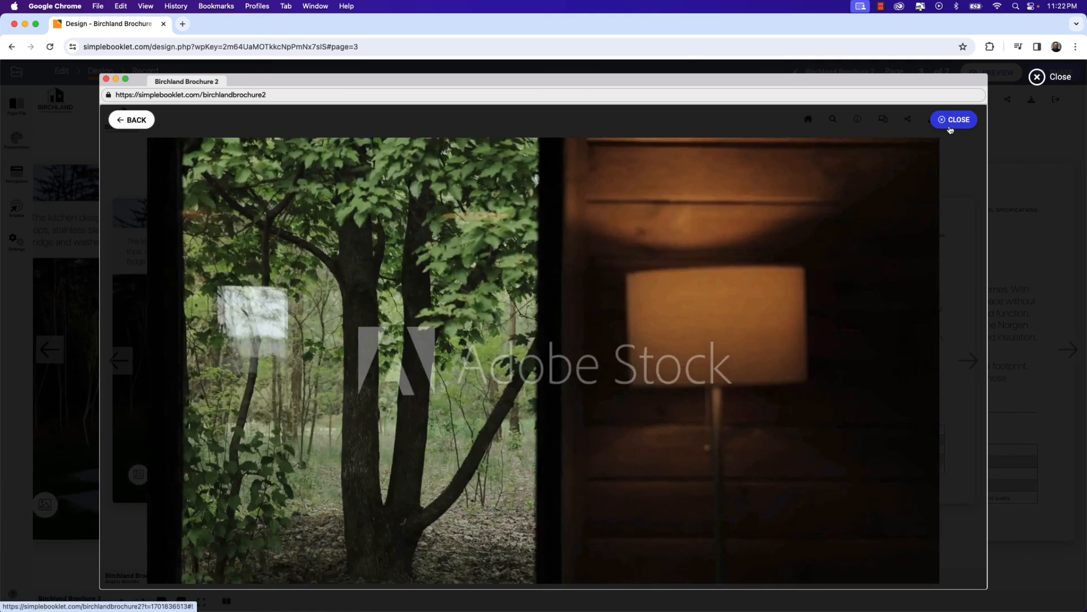
{"action": "left_click", "coordinate": [951, 131]}
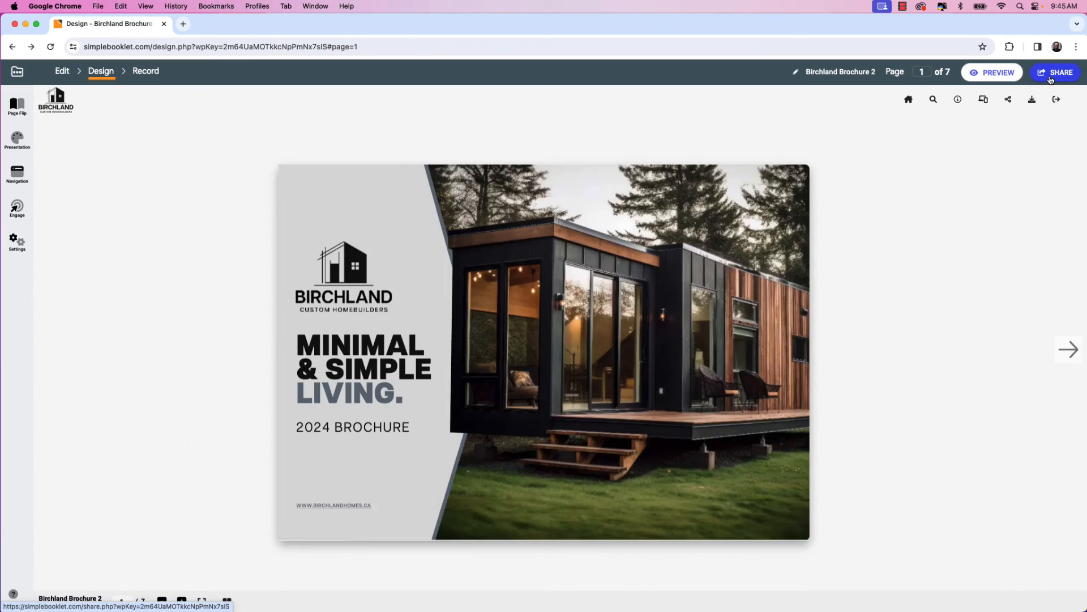
Open the sharing options, open the public flipbook link in a new tab, and view the QR code.
{"action": "left_click", "coordinate": [1051, 79]}
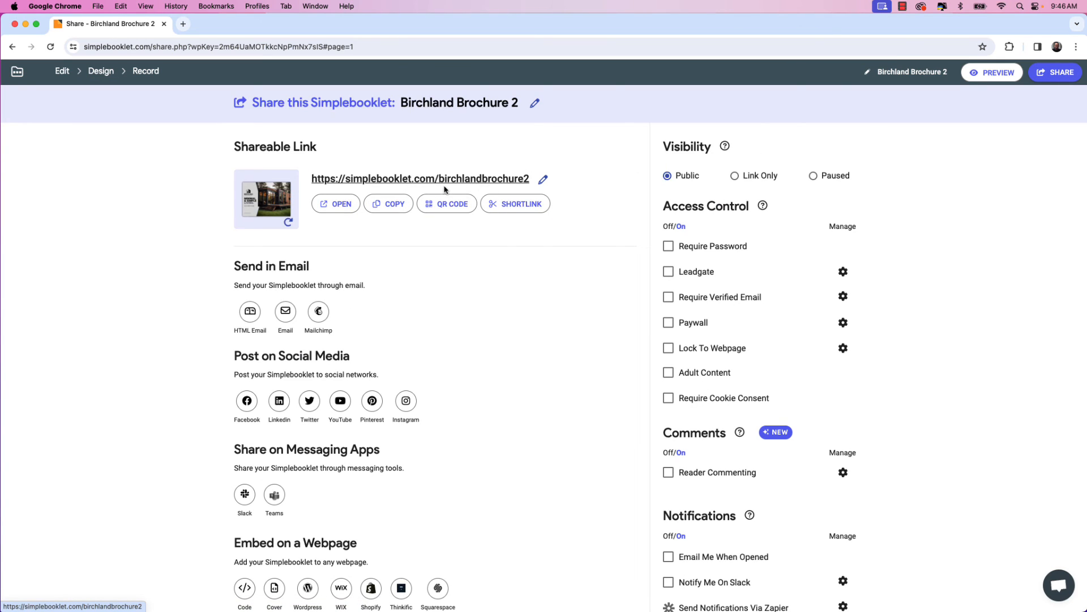
{"action": "left_click", "coordinate": [340, 204]}
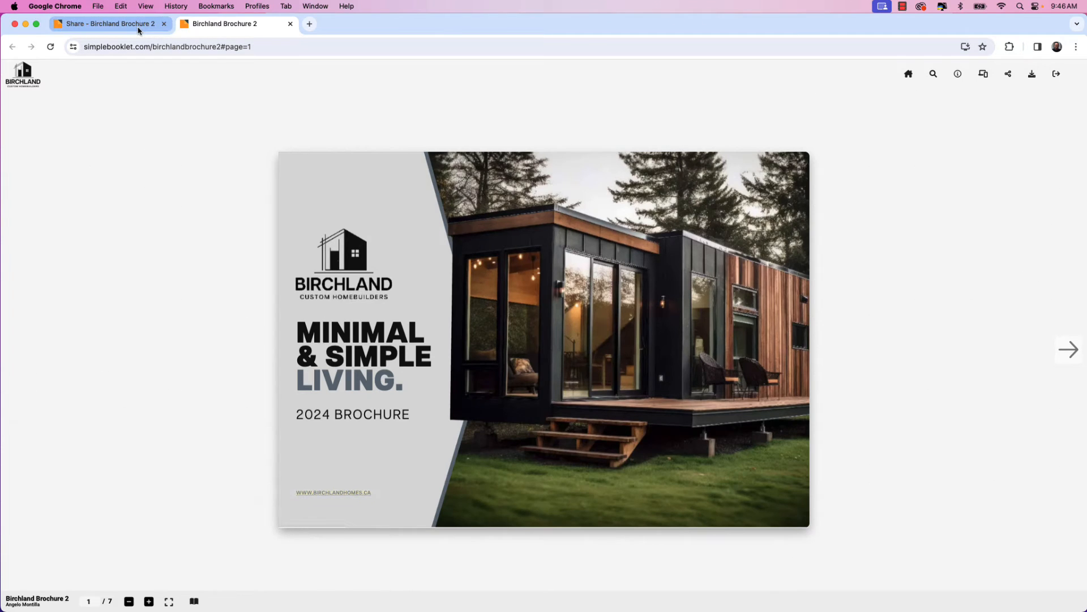
{"action": "left_click", "coordinate": [137, 27]}
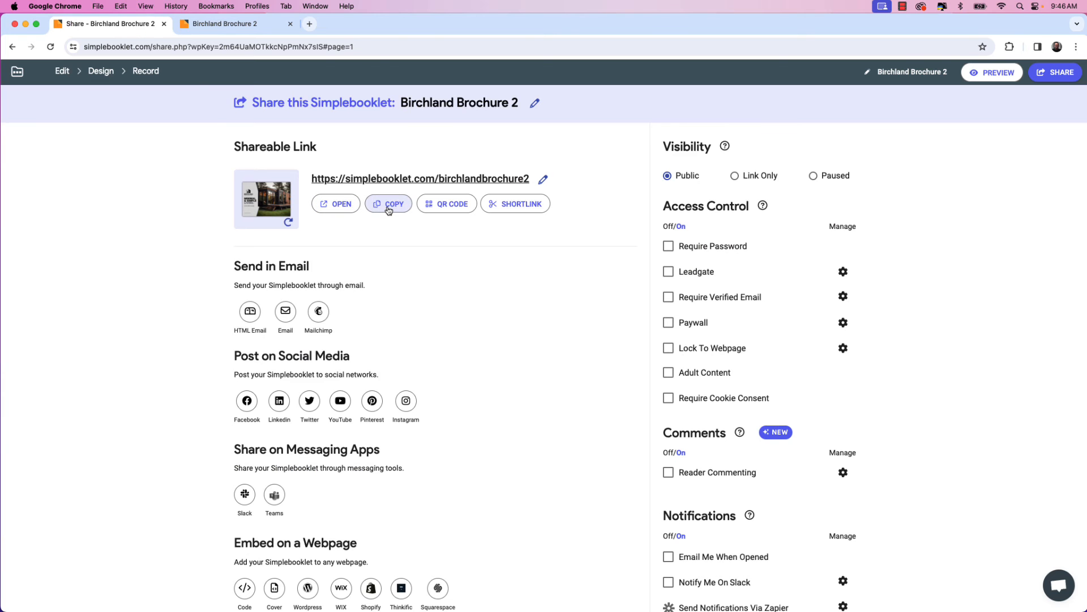
{"action": "left_click", "coordinate": [430, 209]}
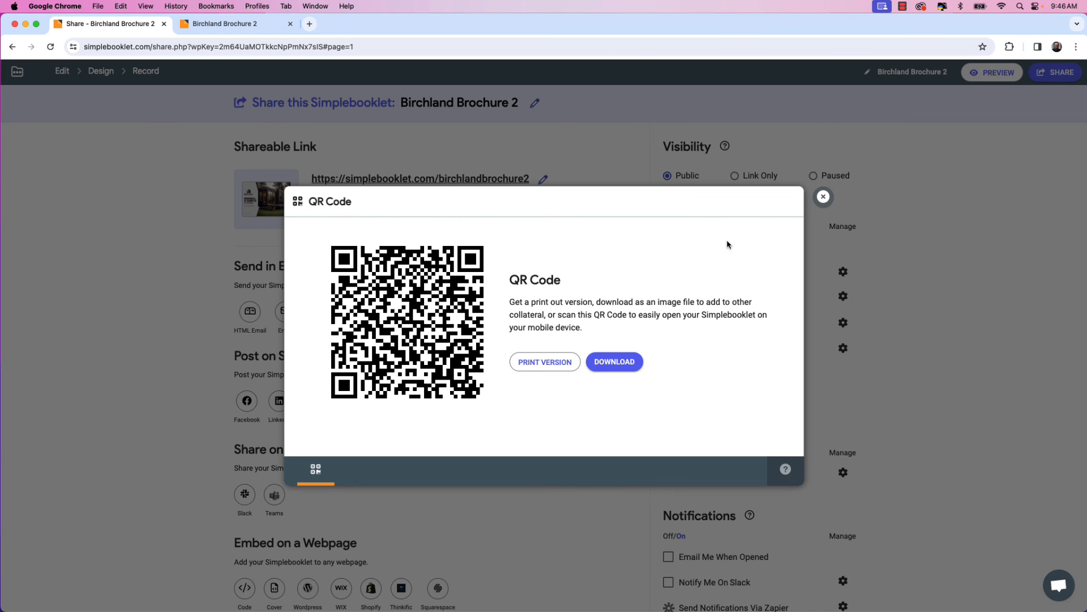
{"action": "left_click", "coordinate": [824, 197]}
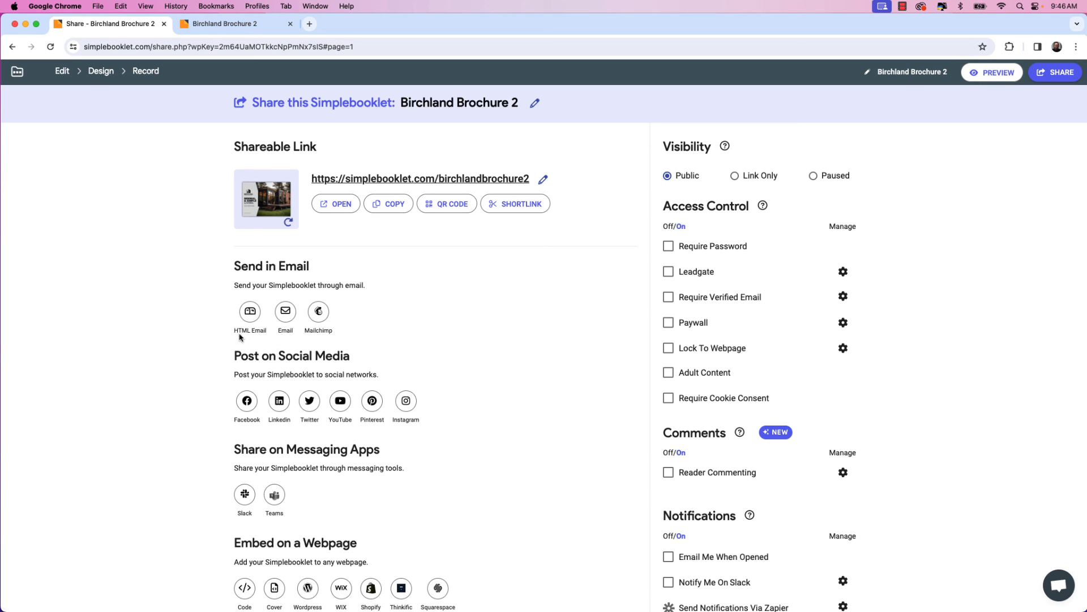
Open the HTML Email sharing dialog and try toggling the Animated Cover option.
{"action": "left_click", "coordinate": [250, 313]}
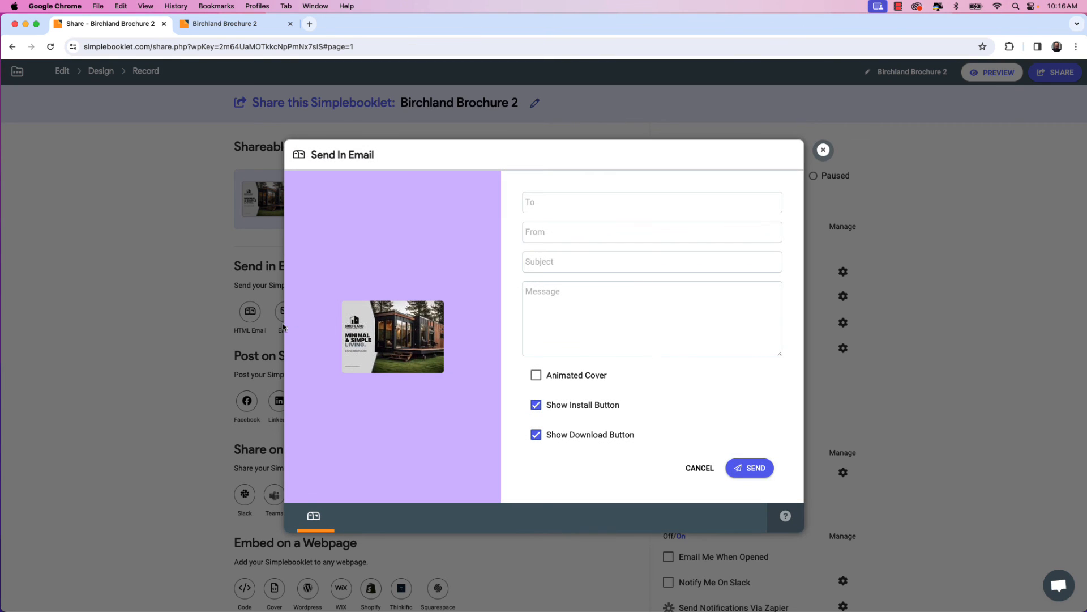
{"action": "left_click", "coordinate": [536, 376]}
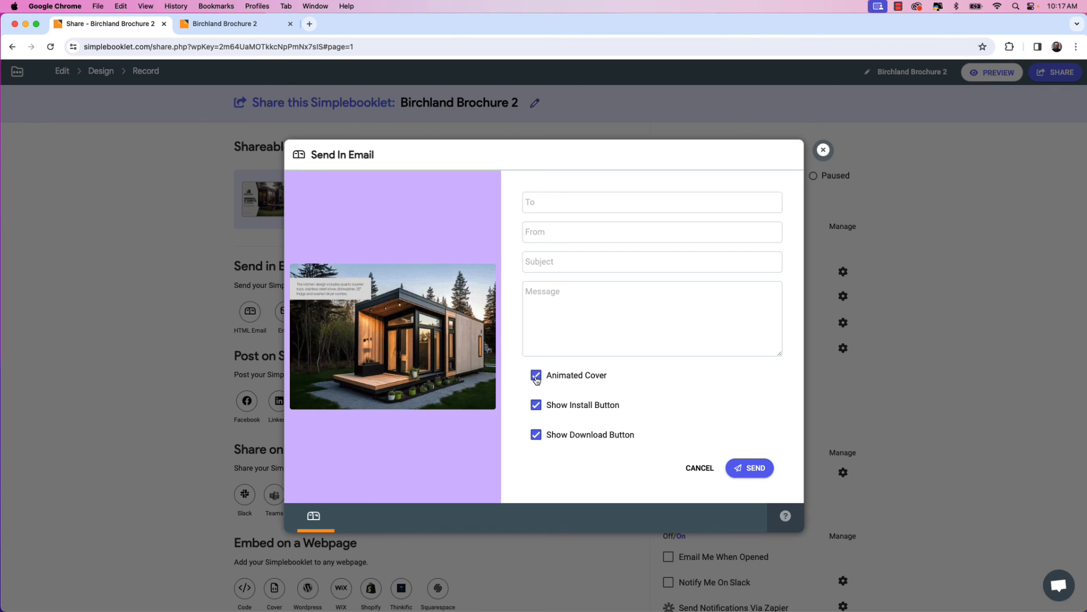
{"action": "left_click", "coordinate": [535, 376]}
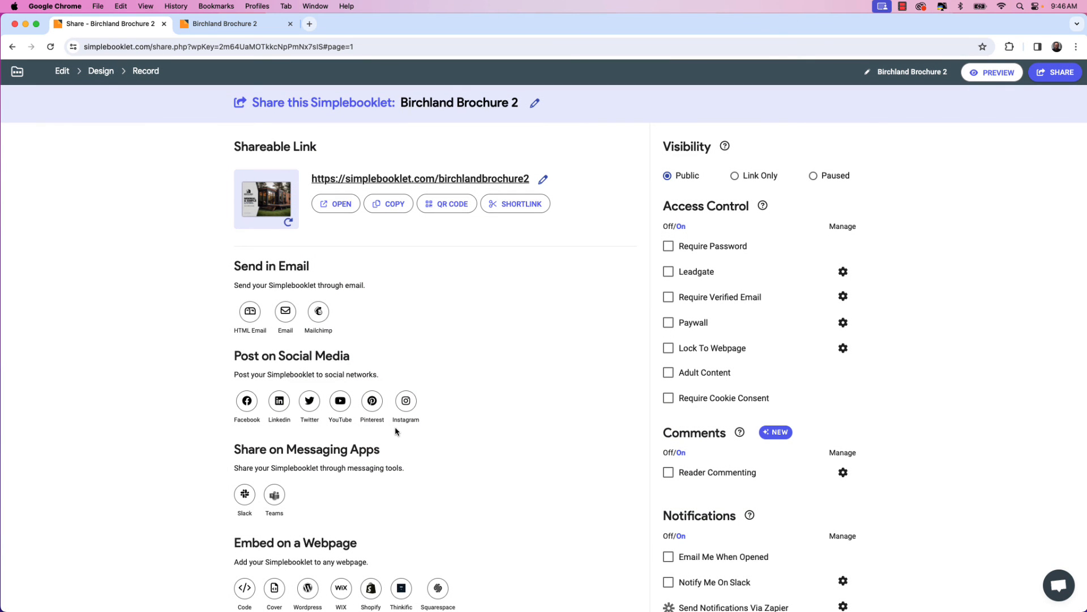
Examine the webpage embed code and the Install option in the lower sharing sections.
{"action": "scroll", "coordinate": [396, 431], "scroll_direction": "down", "scroll_amount": 5}
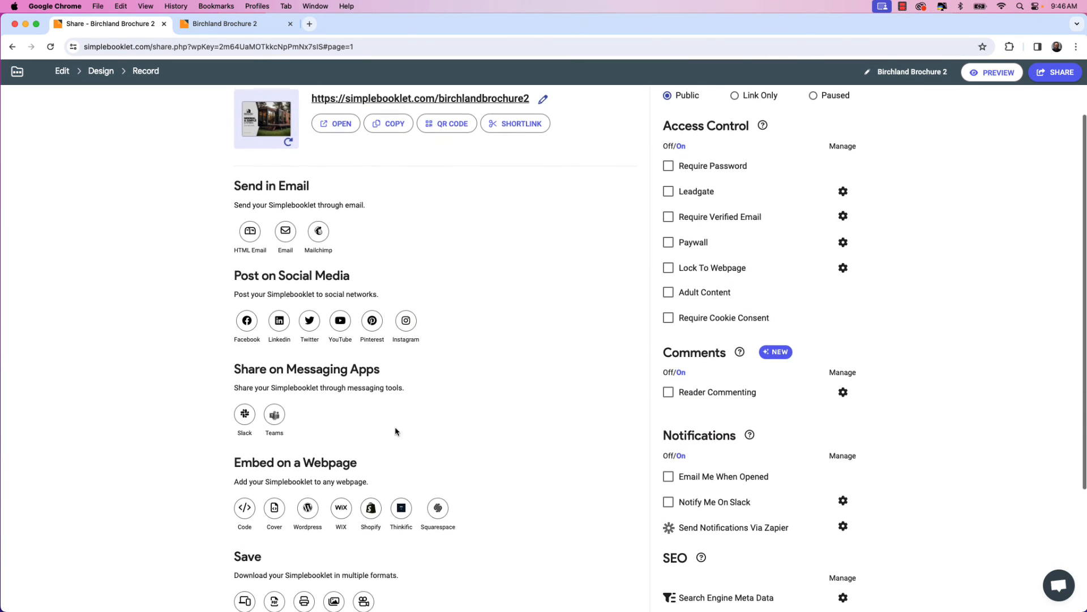
{"action": "scroll", "coordinate": [395, 432], "scroll_direction": "down", "scroll_amount": 4}
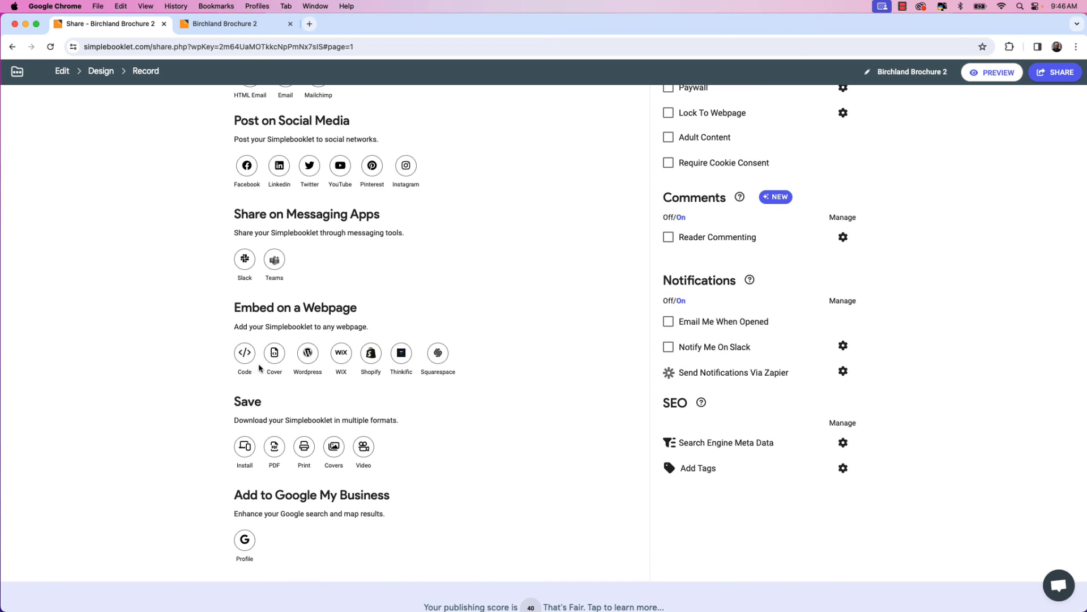
{"action": "left_click", "coordinate": [244, 353]}
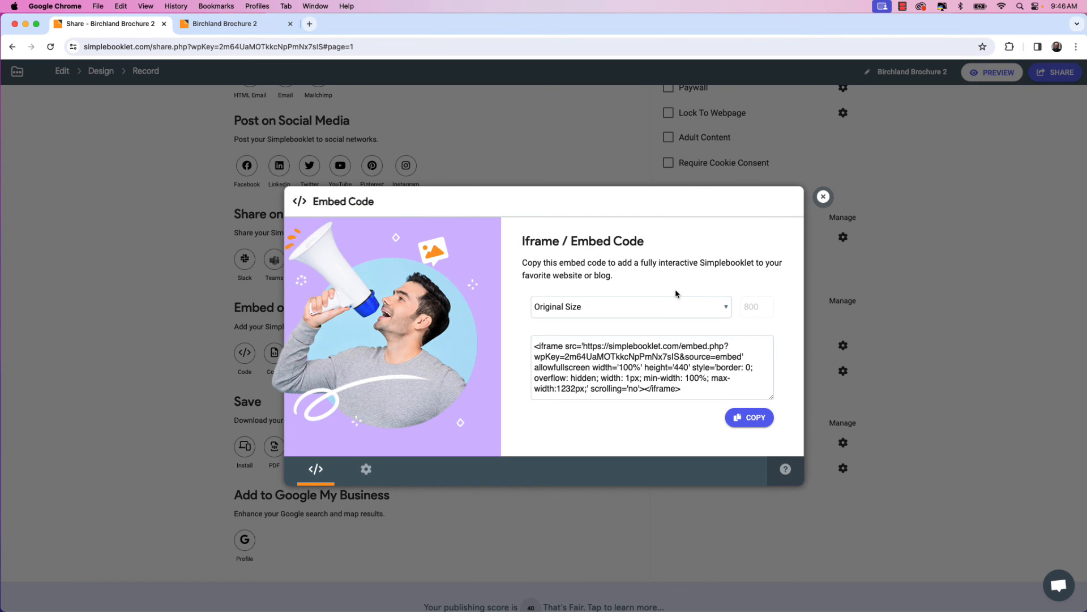
{"action": "left_click", "coordinate": [824, 198]}
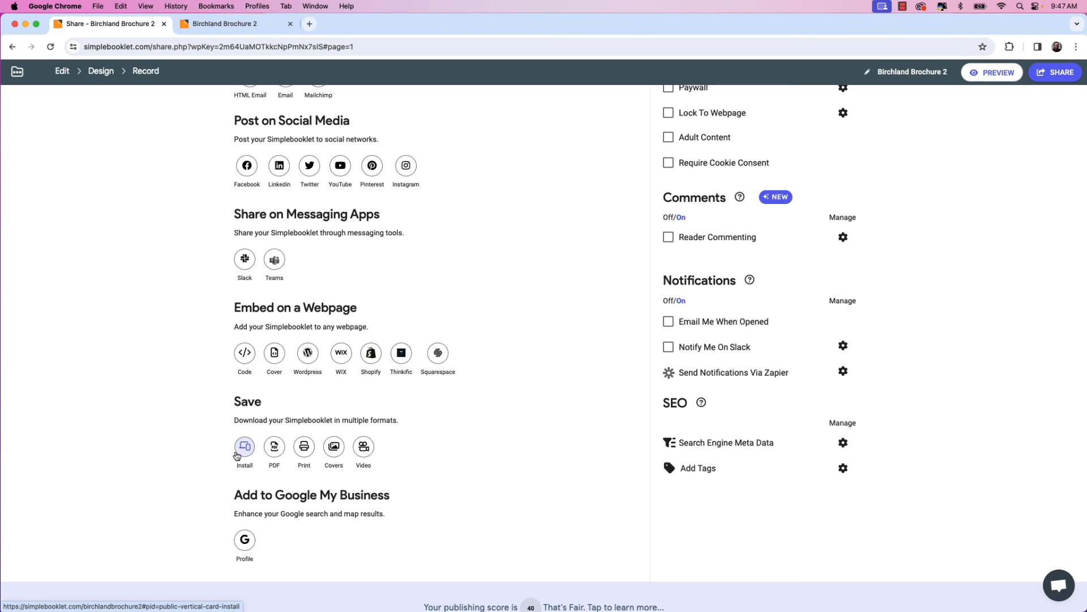
{"action": "left_click", "coordinate": [241, 454]}
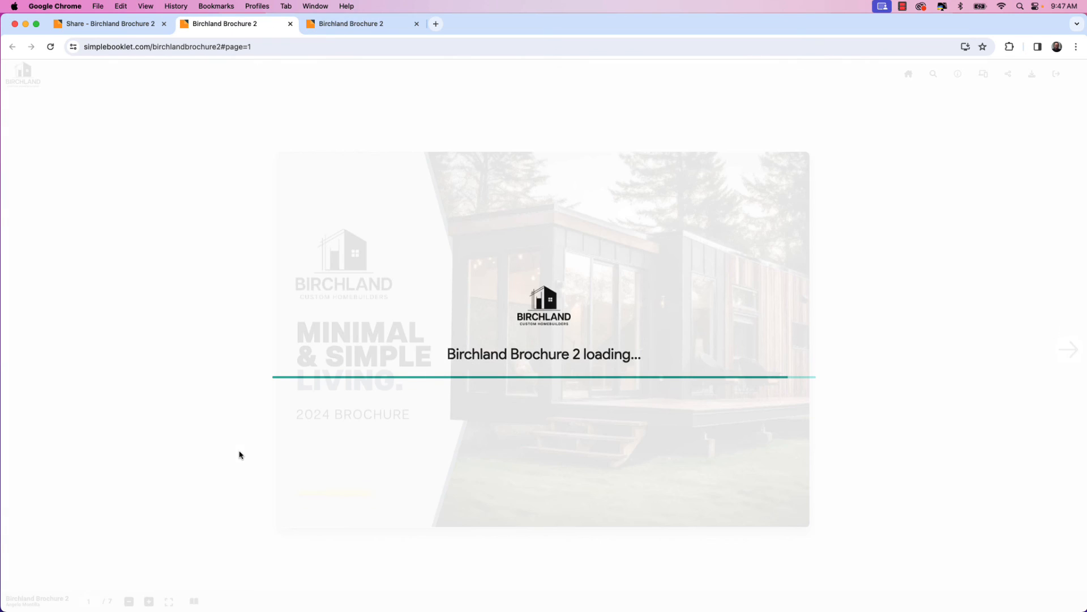